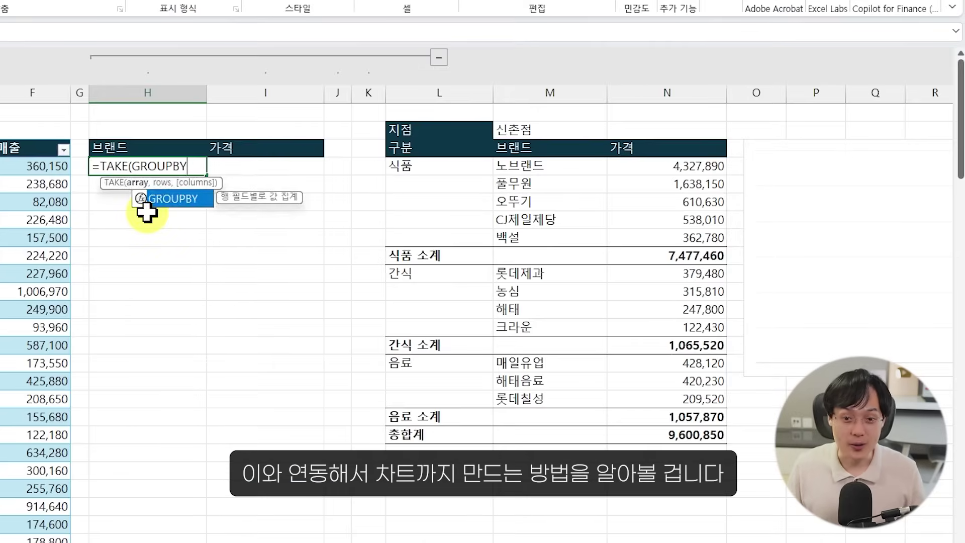
# Step: Switch the branch above the finished report and chart to 여의도점 and then to 용산점
pyautogui.write('(')
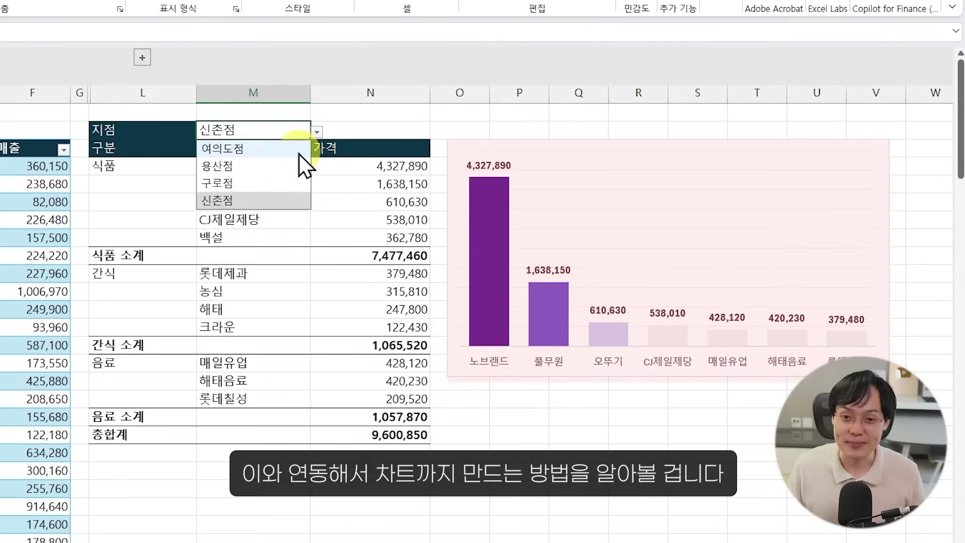
pyautogui.click(299, 151)
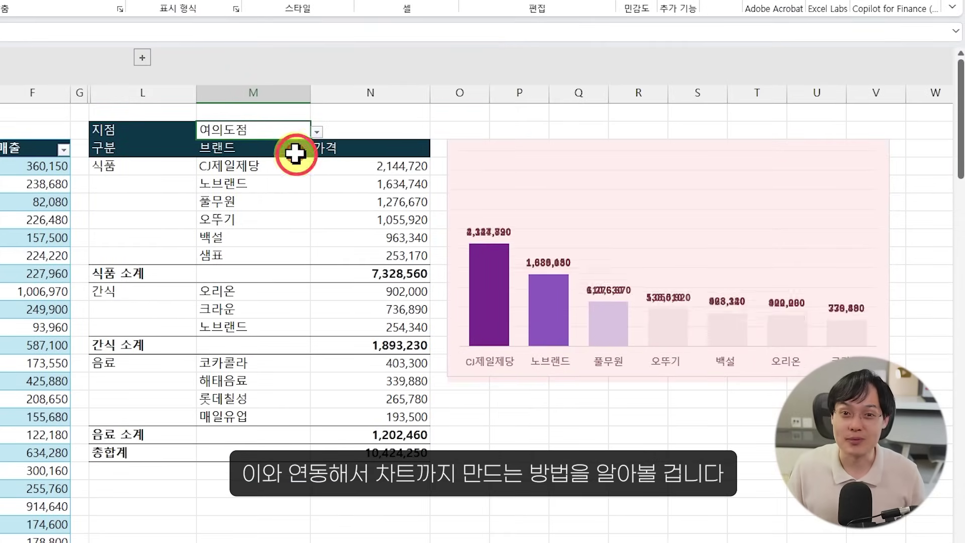
pyautogui.click(317, 131)
pyautogui.click(285, 167)
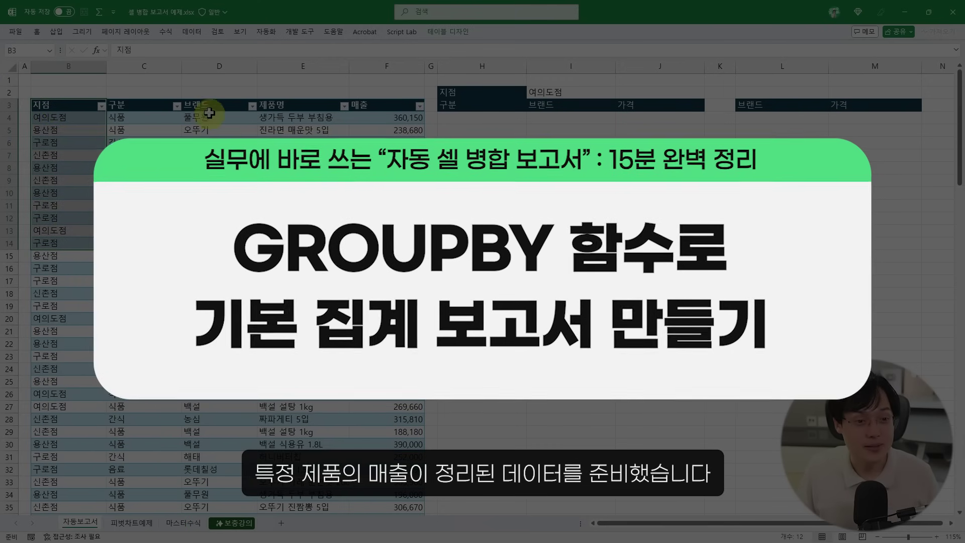
# Step: Review the columns of the sales table and set the branch in cell I2 to 용산점
pyautogui.moveTo(204, 104); pyautogui.dragTo(302, 218)
pyautogui.moveTo(394, 105); pyautogui.dragTo(391, 209)
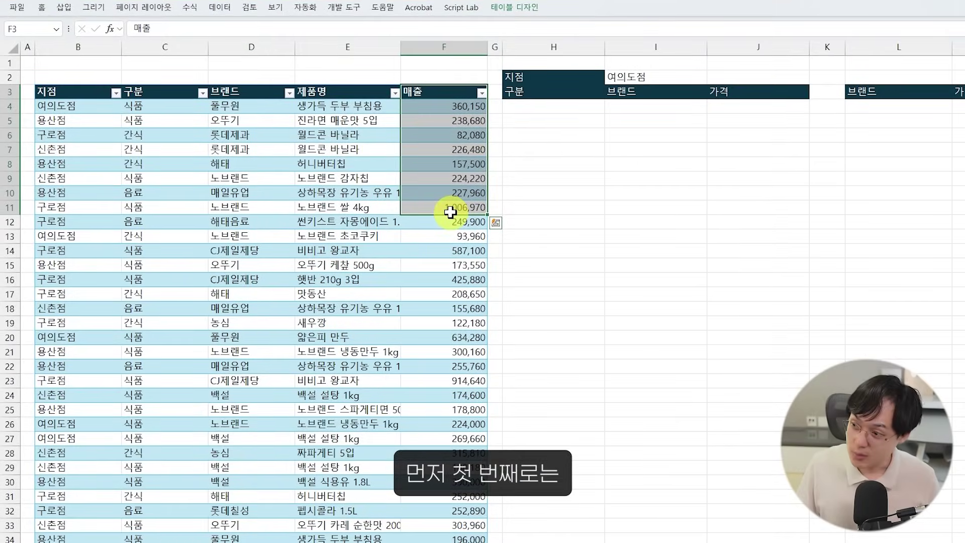
pyautogui.click(649, 78)
pyautogui.click(708, 77)
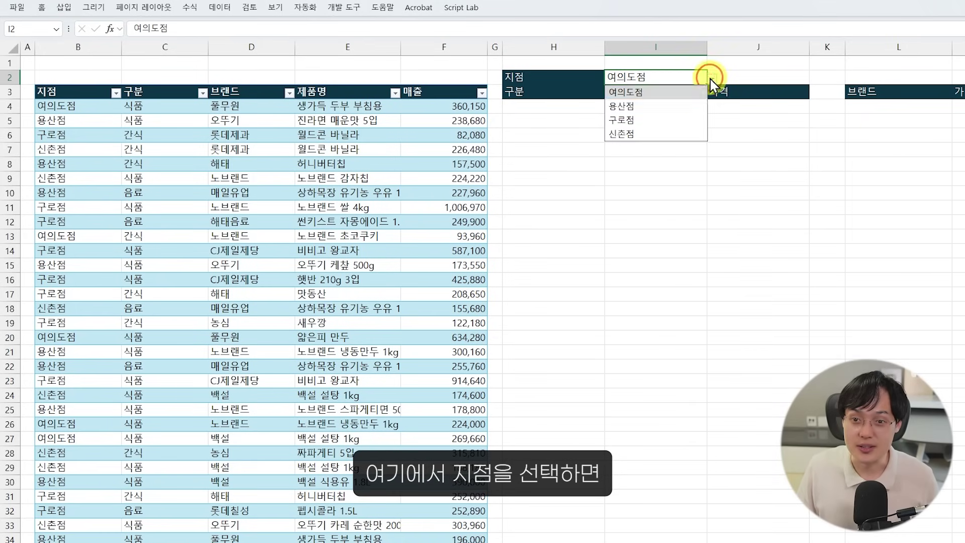
pyautogui.click(698, 95)
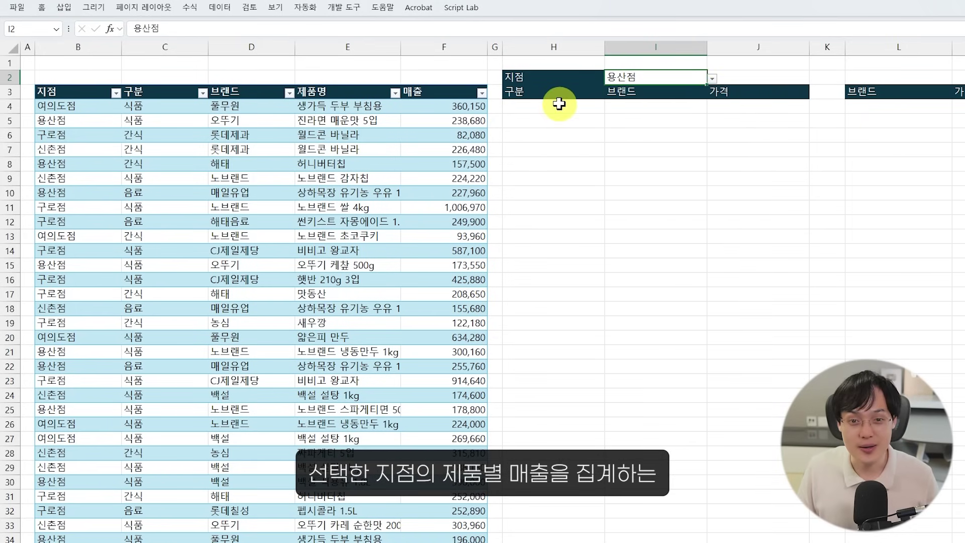
# Step: Start a GROUPBY formula in cell H4 under the 구분 header of the empty report
pyautogui.moveTo(558, 105); pyautogui.dragTo(626, 235)
pyautogui.moveTo(724, 107); pyautogui.dragTo(737, 211)
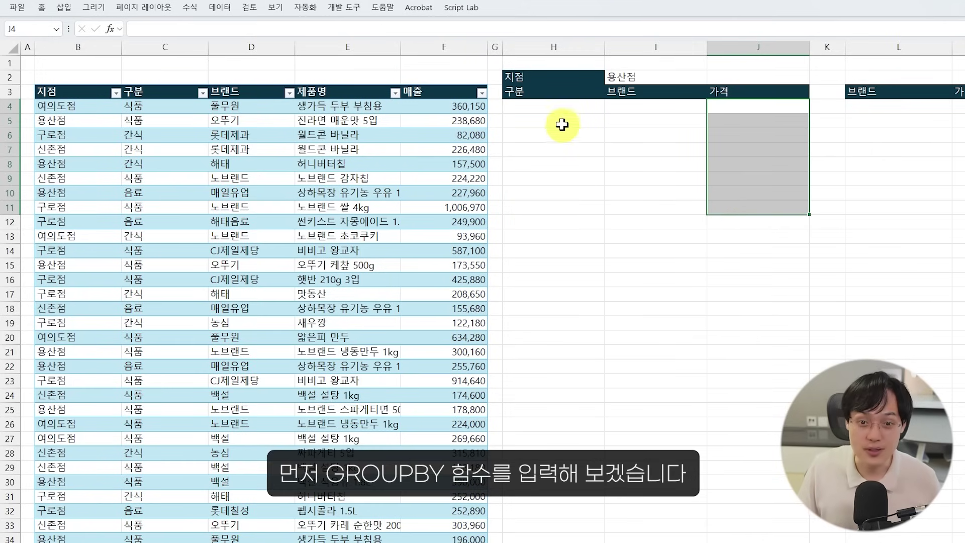
pyautogui.click(566, 108)
pyautogui.write('=ㅎ개ㅕ')
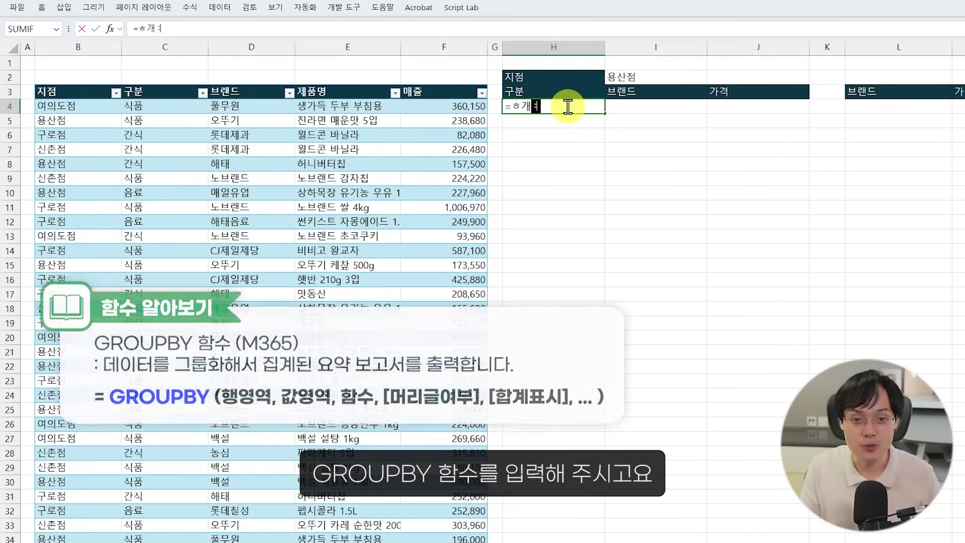
pyautogui.press('capslock')
pyautogui.write('GROUPBY')
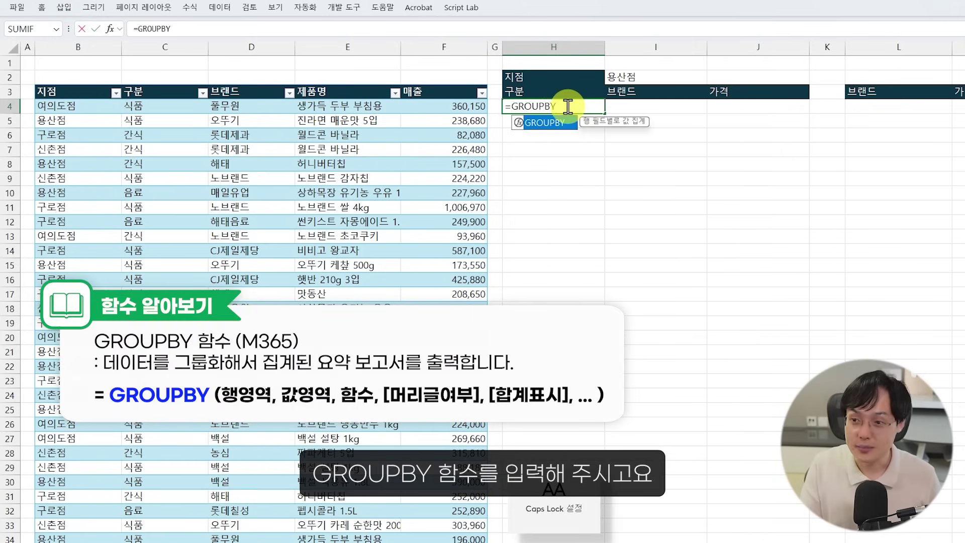
pyautogui.write('(')
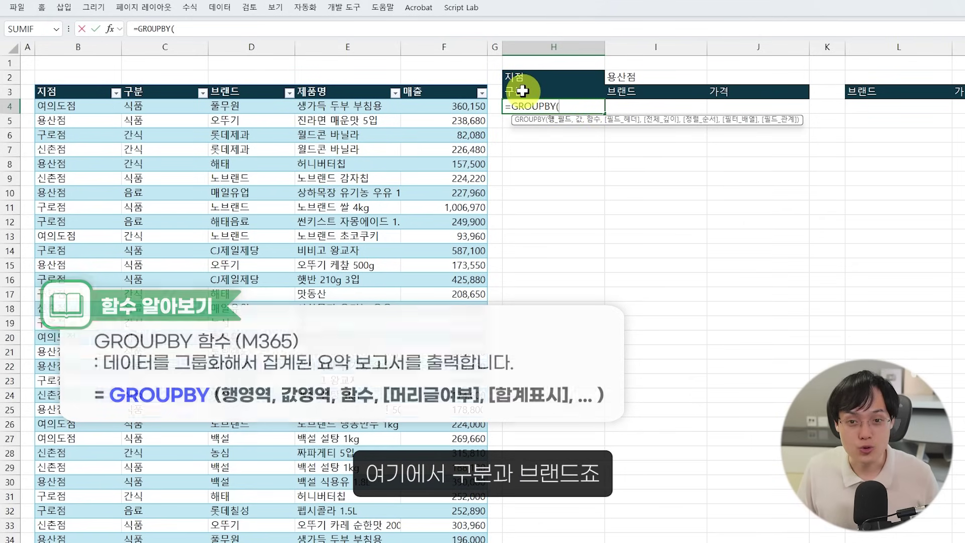
# Step: Give GROUPBY the 구분 to 브랜드 columns as row fields, the 매출 column as values and SUM as the function
pyautogui.moveTo(136, 106); pyautogui.dragTo(234, 105)
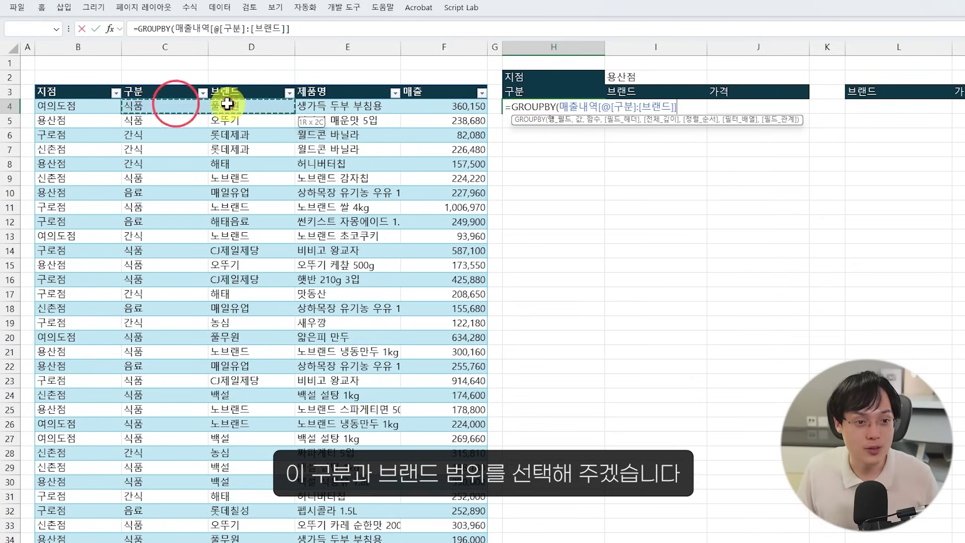
pyautogui.hotkey('ctrl', 'shift', 'Down')
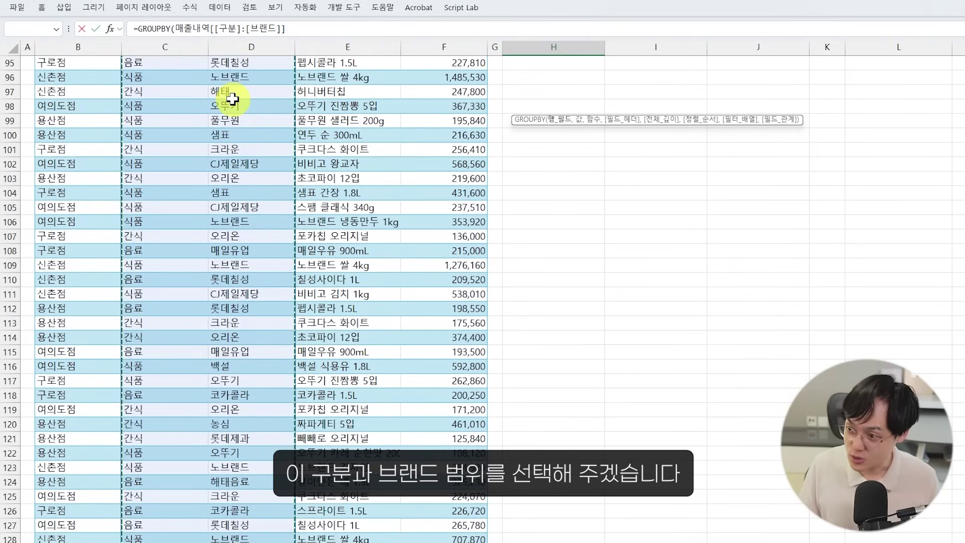
pyautogui.write(',')
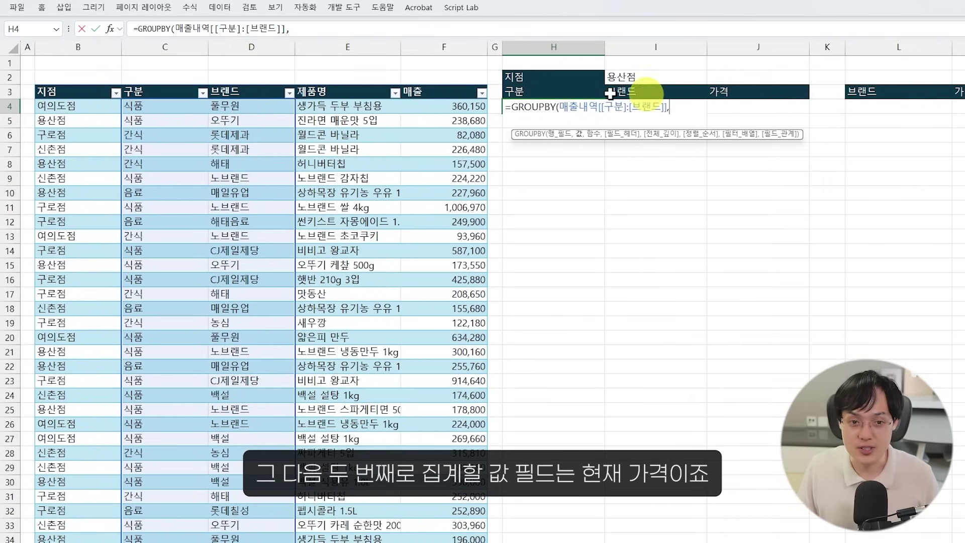
pyautogui.click(467, 107)
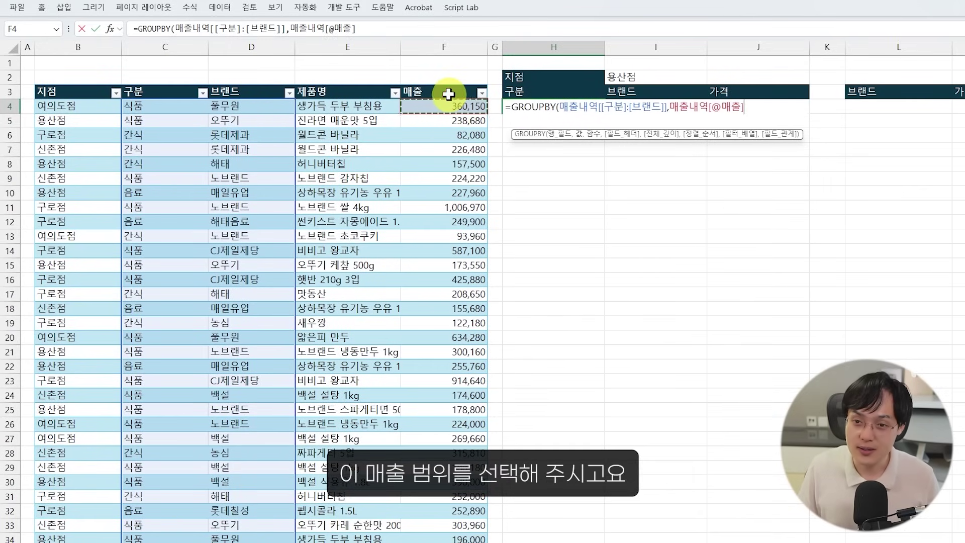
pyautogui.hotkey('ctrl', 'shift', 'Down')
pyautogui.write(',')
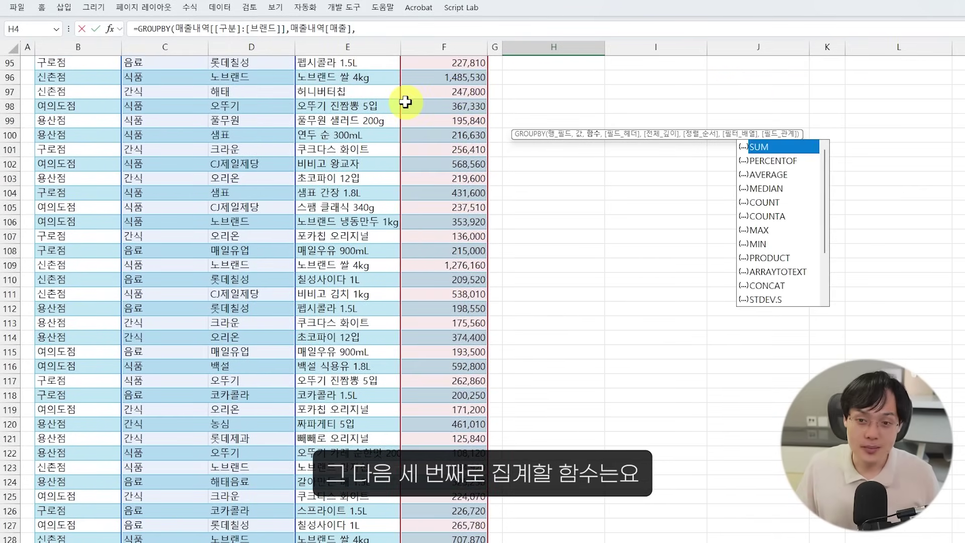
pyautogui.write('SUM')
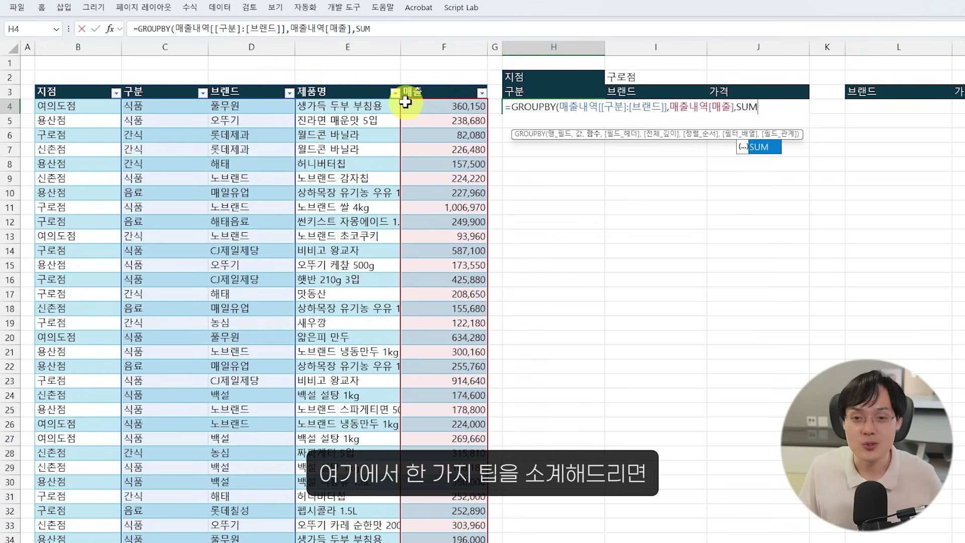
# Step: Enter the full 구분 and 브랜드 table columns as GROUPBY's row fields in H4 and return to the cell being edited
pyautogui.doubleClick(564, 107)
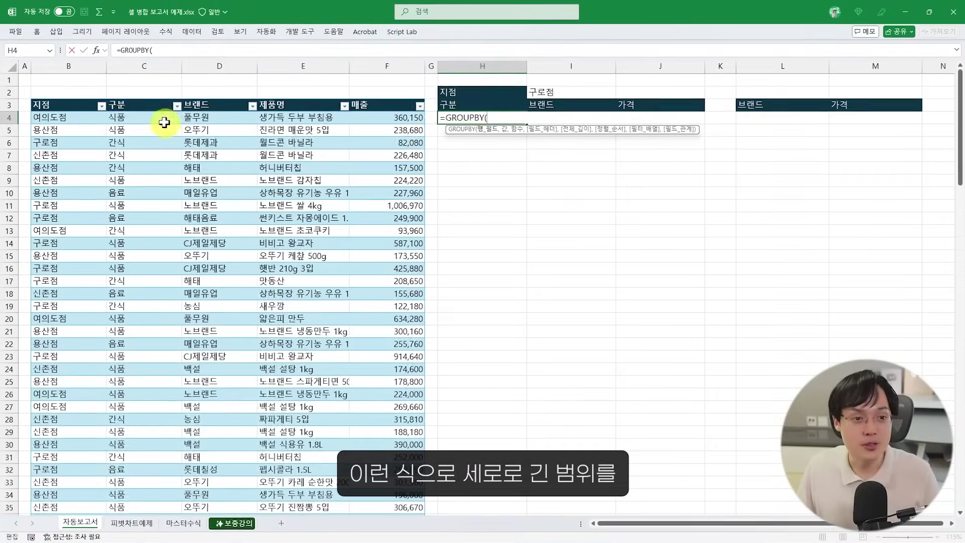
pyautogui.moveTo(171, 118); pyautogui.dragTo(189, 118)
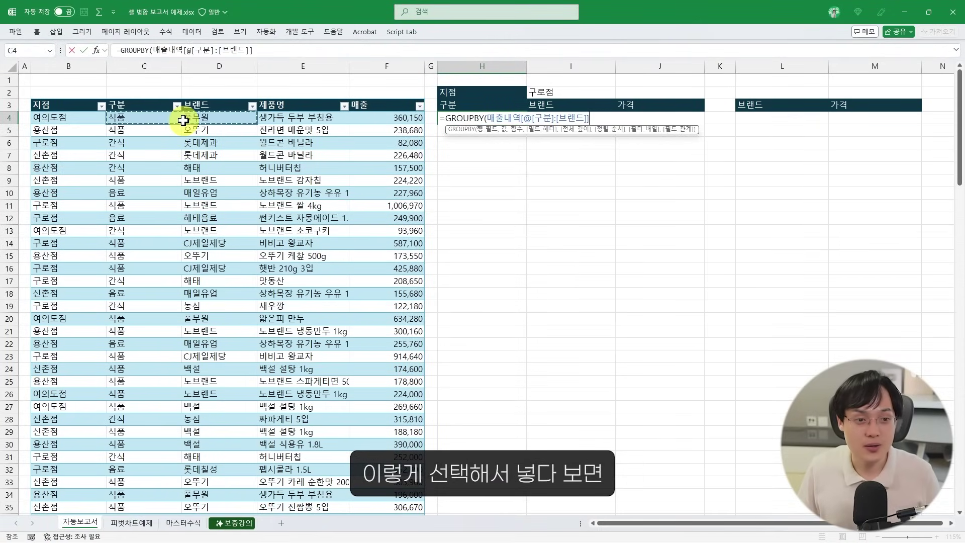
pyautogui.hotkey('ctrl', 'shift', 'Down')
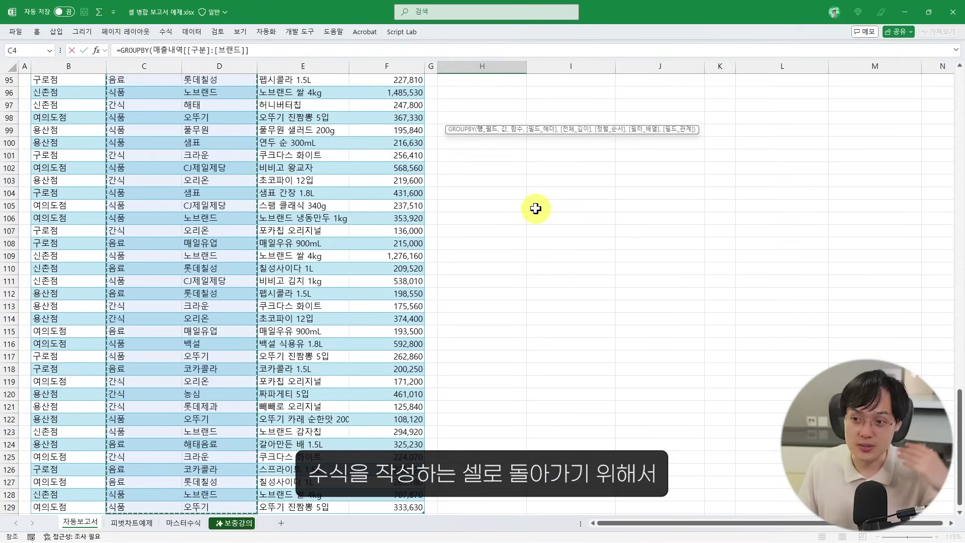
pyautogui.scroll(20, 534, 206)
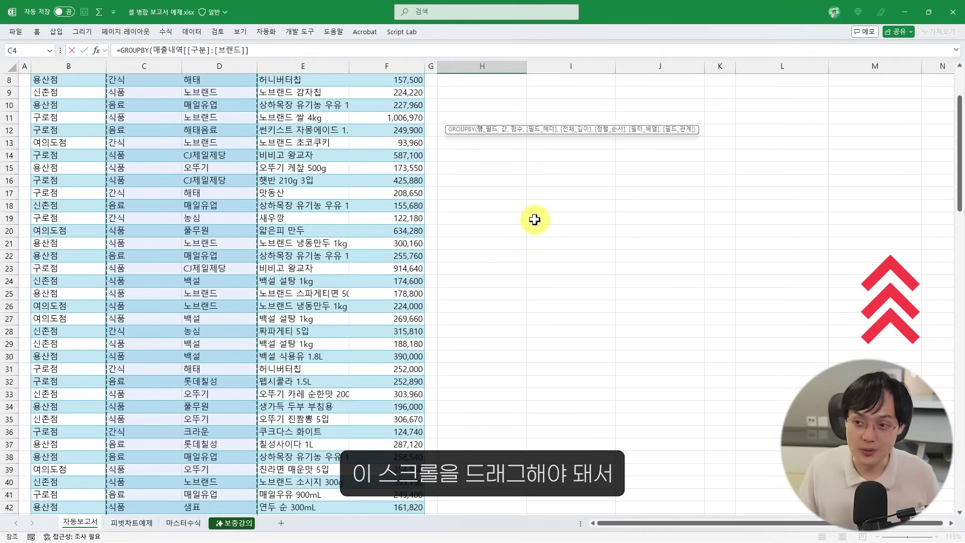
pyautogui.scroll(1, 535, 219)
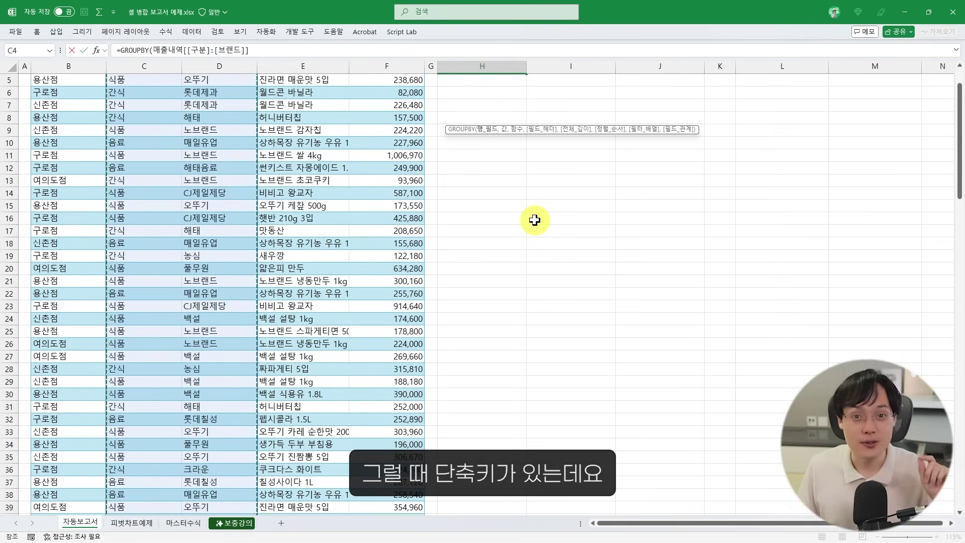
pyautogui.scroll(-20, 534, 220)
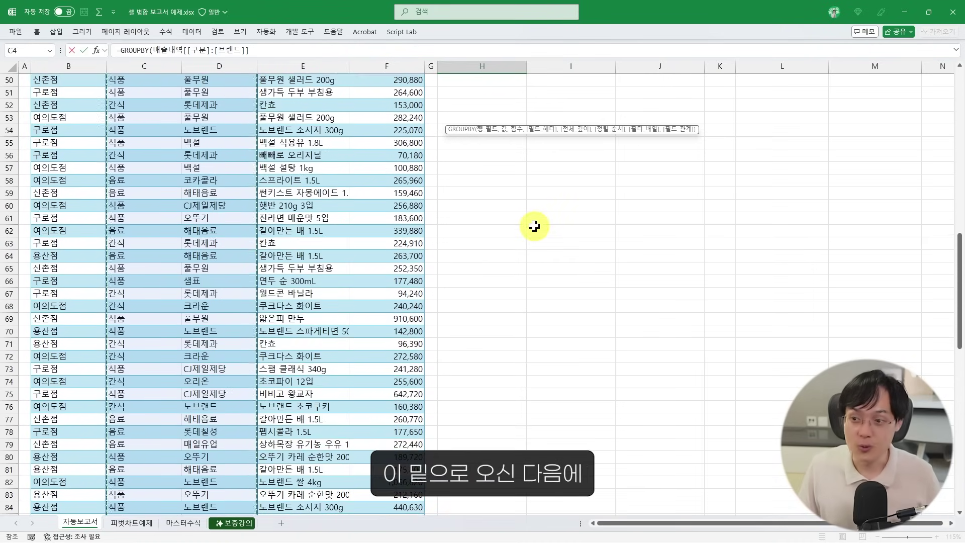
pyautogui.scroll(-3, 534, 228)
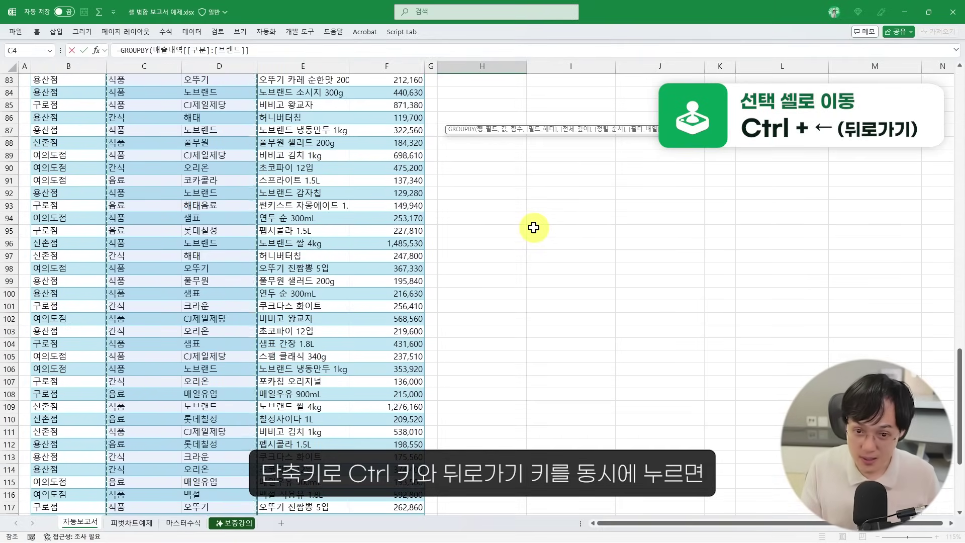
pyautogui.hotkey('ctrl', 'BackSpace')
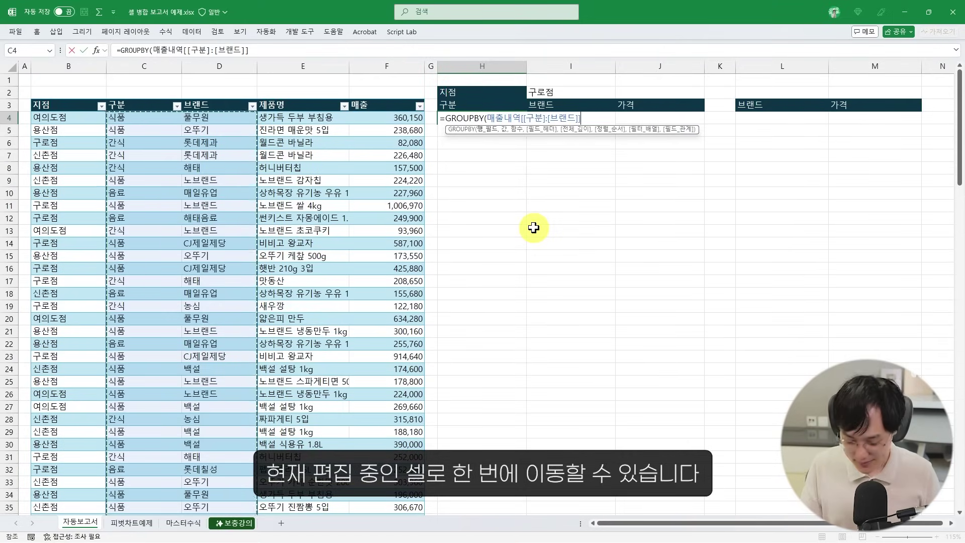
# Step: Add the full 매출 column as the values argument and SUM as the aggregation function
pyautogui.write(',')
pyautogui.click(415, 116)
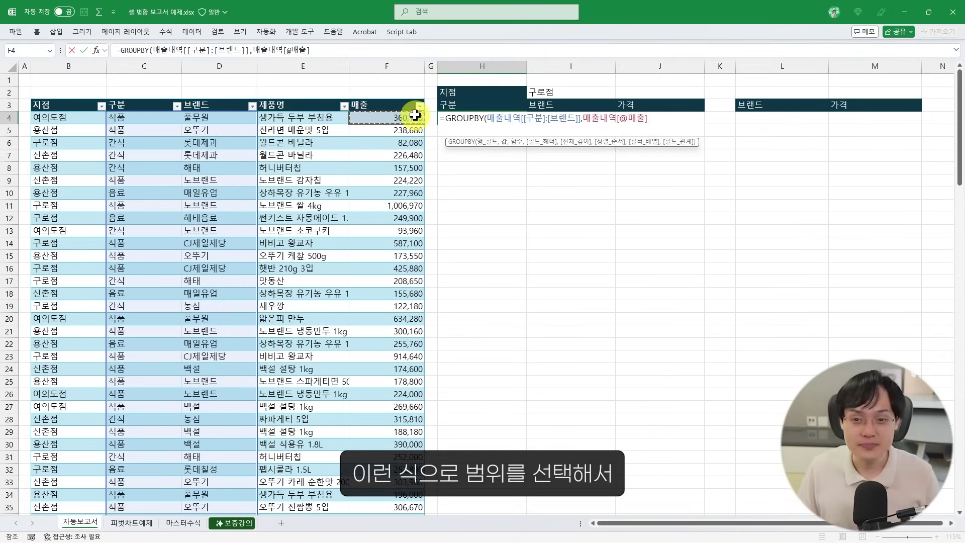
pyautogui.hotkey('ctrl', 'shift', 'Down')
pyautogui.write(',SUM')
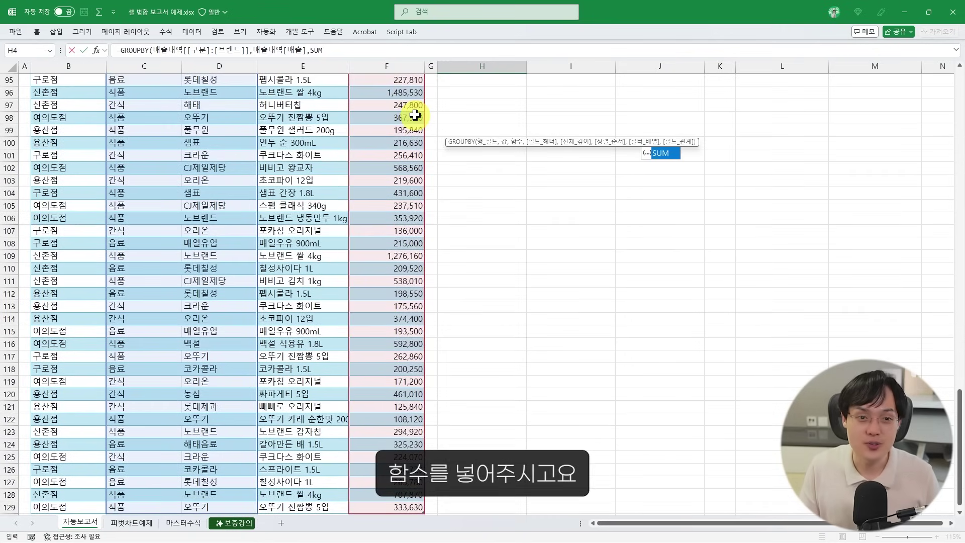
pyautogui.hotkey('ctrl', 'BackSpace')
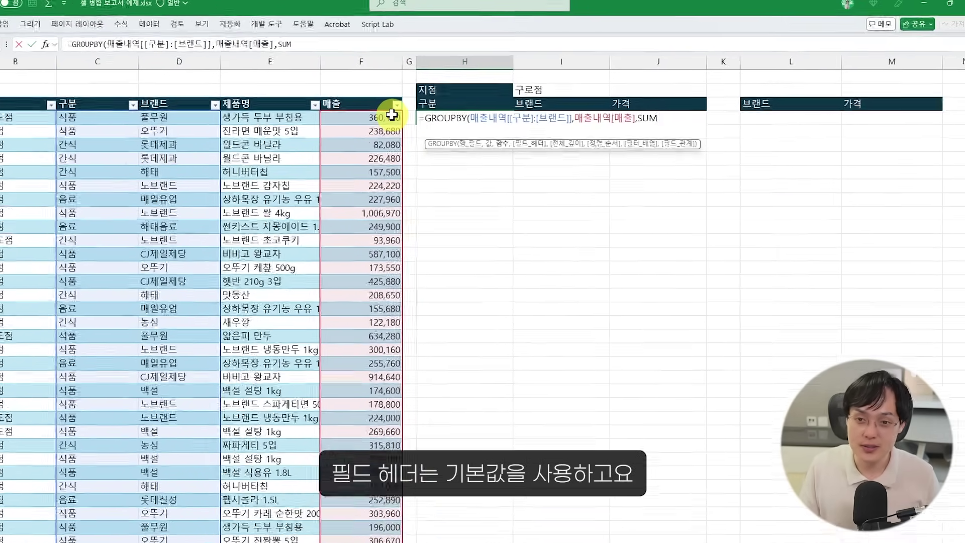
# Step: Leave the field headers argument empty, set the total depth to 2 (총계 및 소계), and skip the sort order
pyautogui.write(',,')
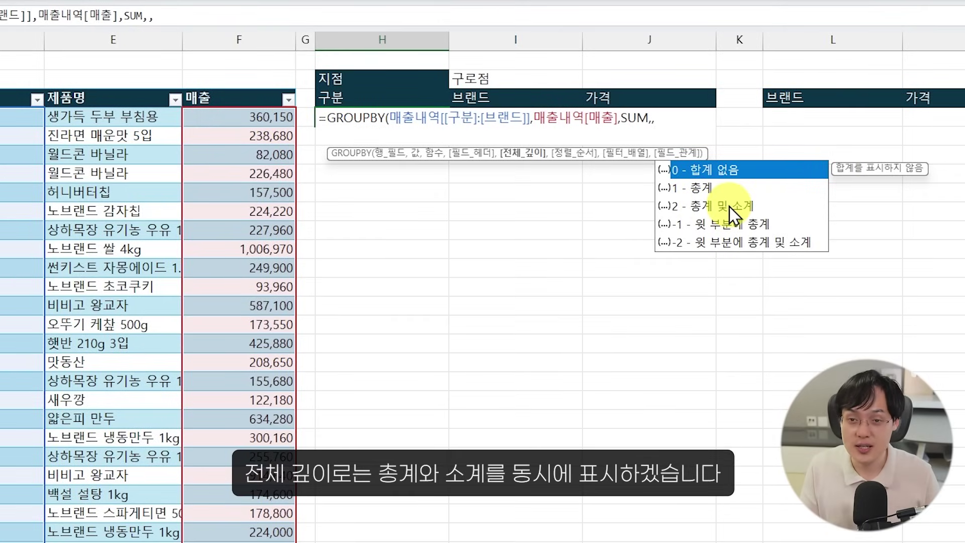
pyautogui.write('2,')
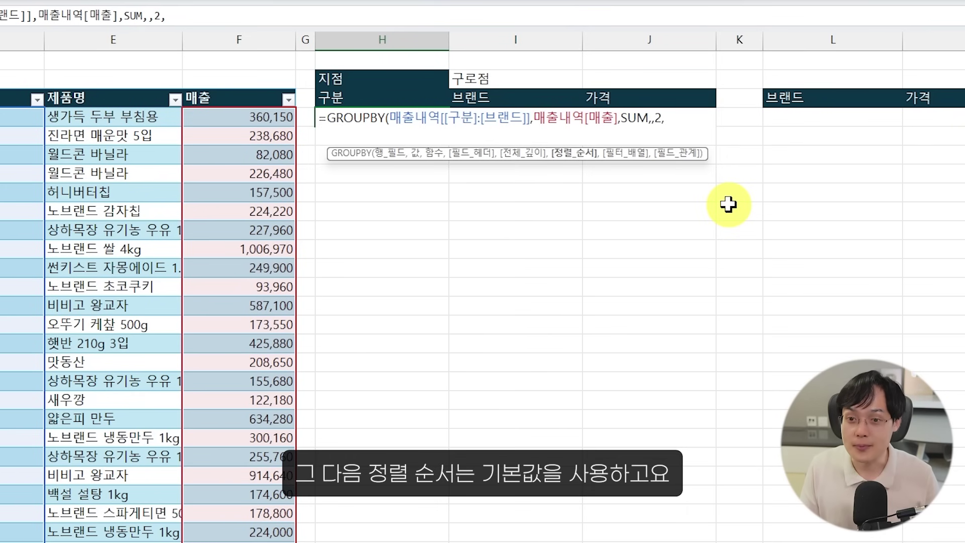
pyautogui.write(',')
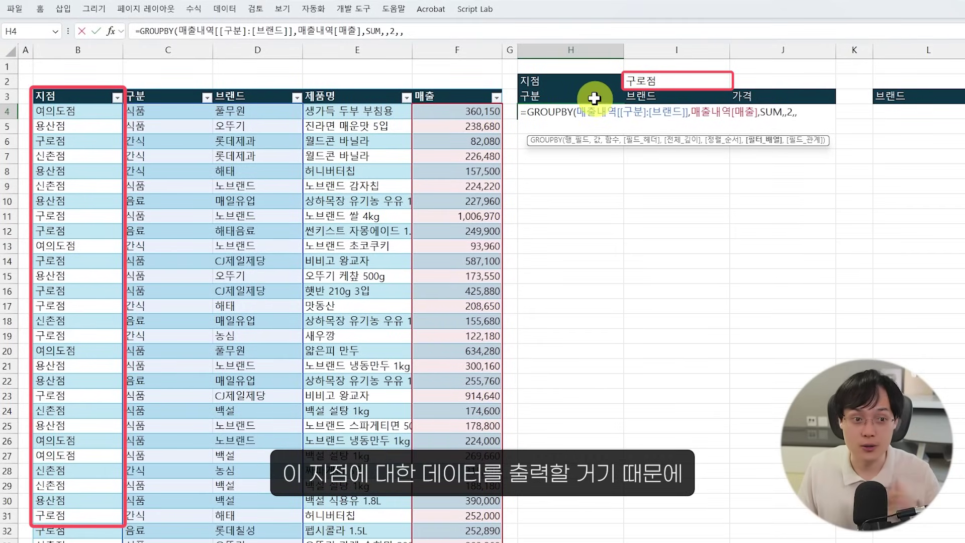
# Step: Filter the GROUPBY result to rows whose 지점 column equals cell I2, and complete the formula
pyautogui.click(95, 116)
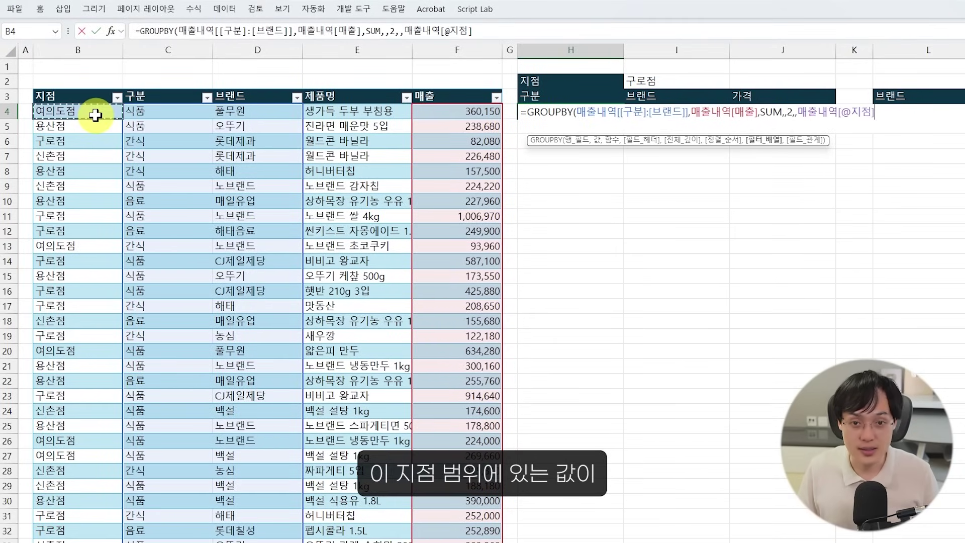
pyautogui.hotkey('ctrl', 'shift', 'Down')
pyautogui.write('=')
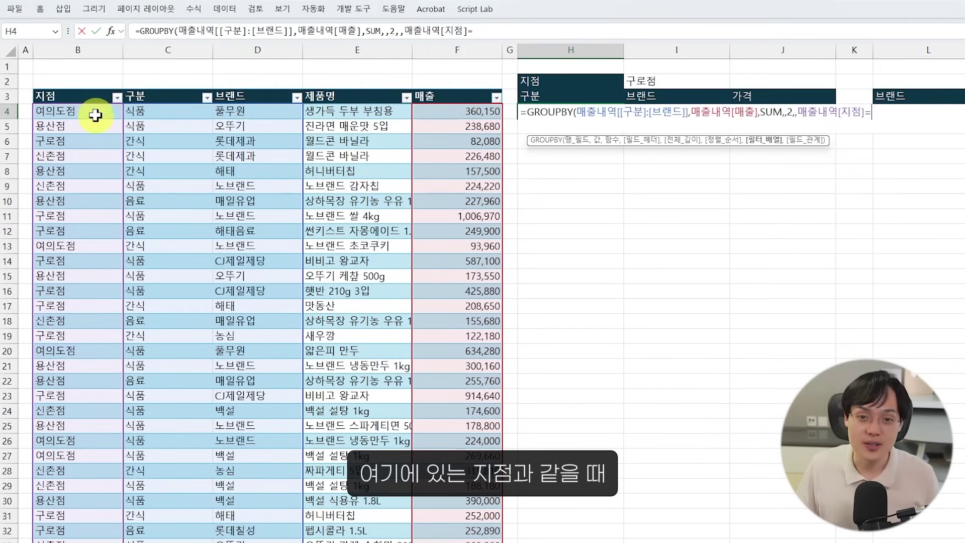
pyautogui.click(649, 81)
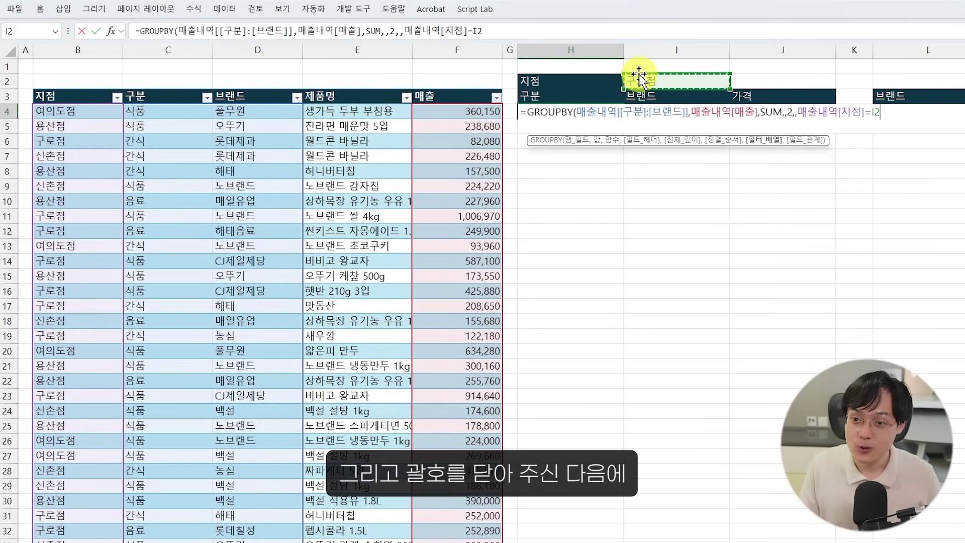
pyautogui.write(')')
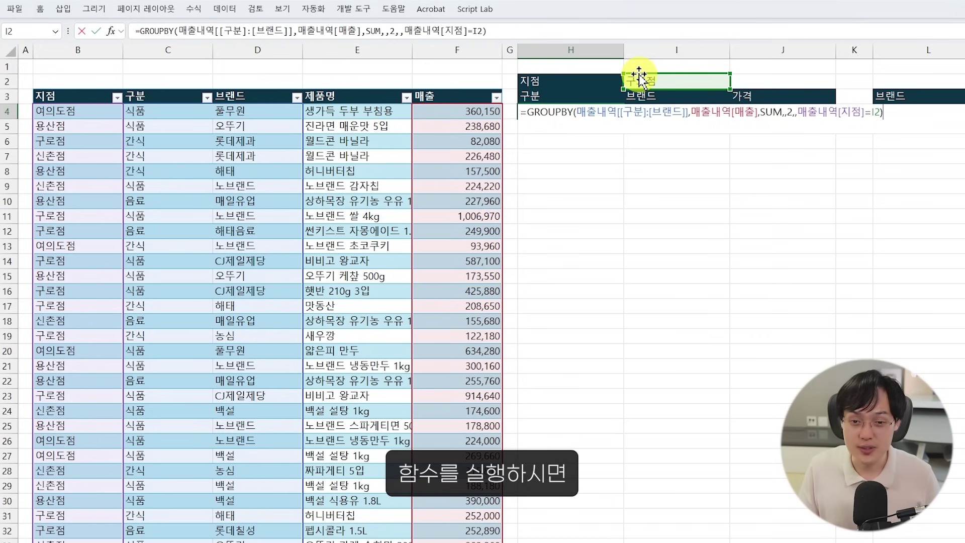
pyautogui.press('Return')
# Step: Switch the branch selection in I2 to 여의도점 and then to 용산점
pyautogui.click(647, 75)
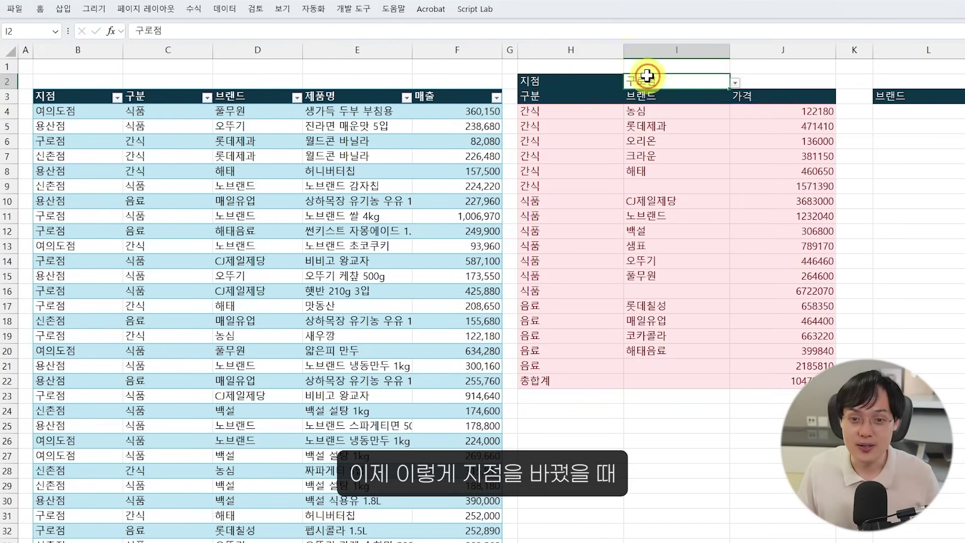
pyautogui.click(735, 83)
pyautogui.click(701, 95)
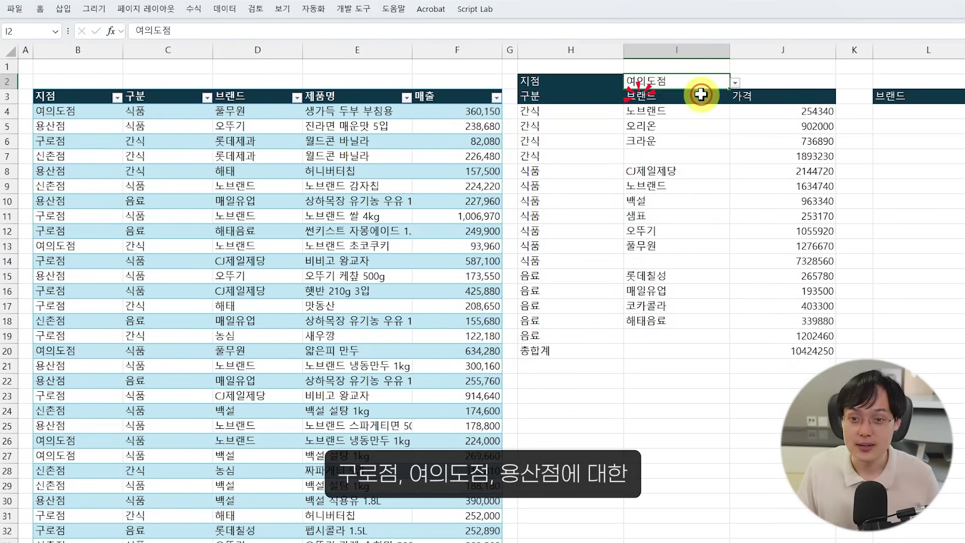
pyautogui.click(735, 82)
pyautogui.click(698, 111)
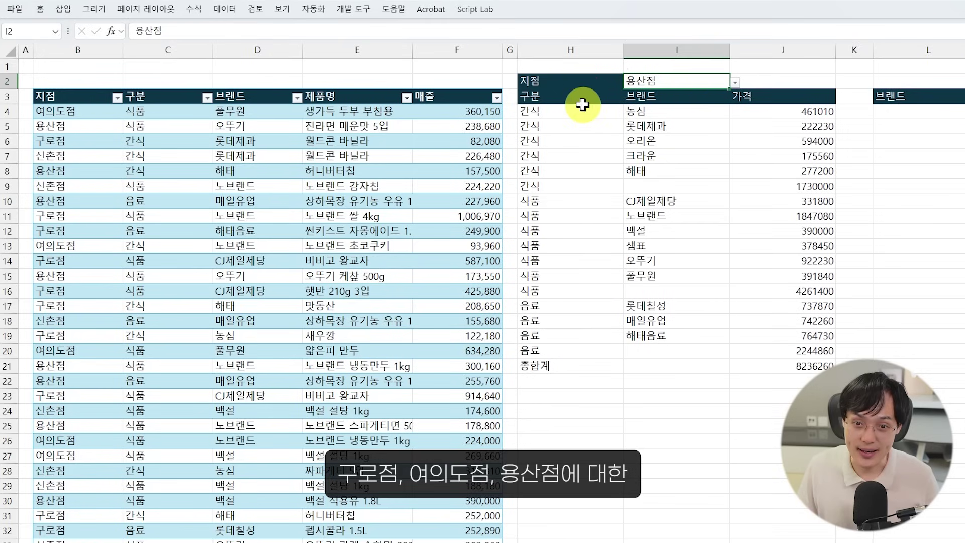
# Step: Examine the report's category, brand and price columns, focusing on the repeated category values under 구분
pyautogui.moveTo(582, 104); pyautogui.dragTo(682, 228)
pyautogui.moveTo(769, 96); pyautogui.dragTo(777, 236)
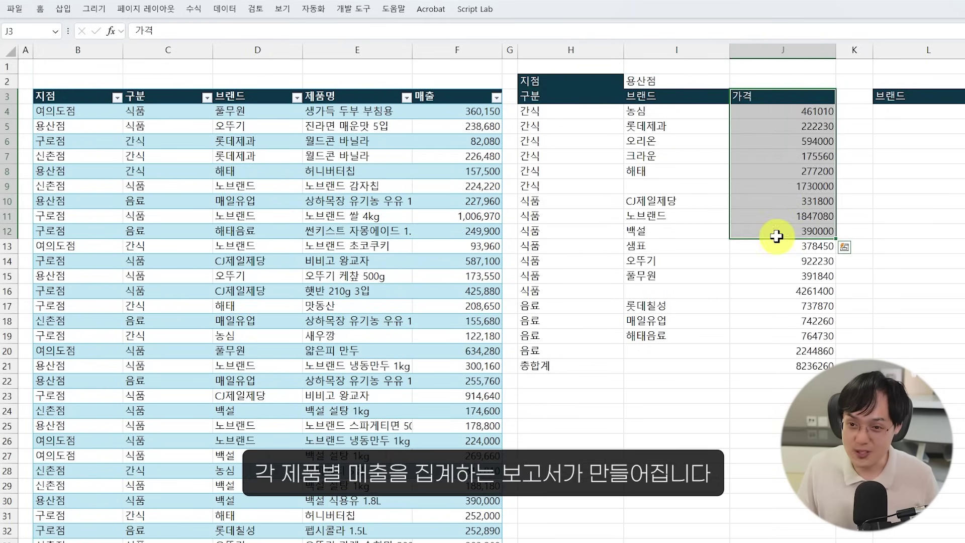
pyautogui.click(765, 177)
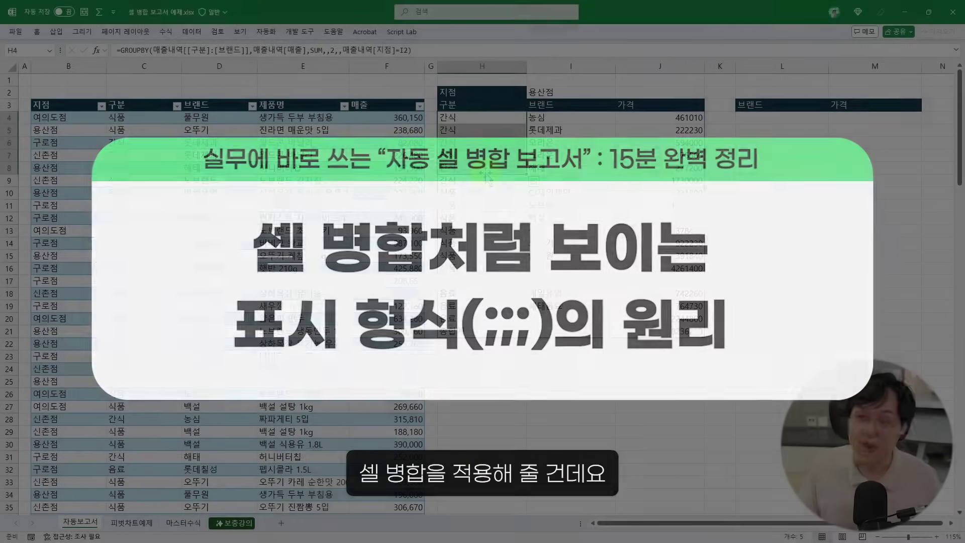
pyautogui.moveTo(483, 117); pyautogui.dragTo(486, 173)
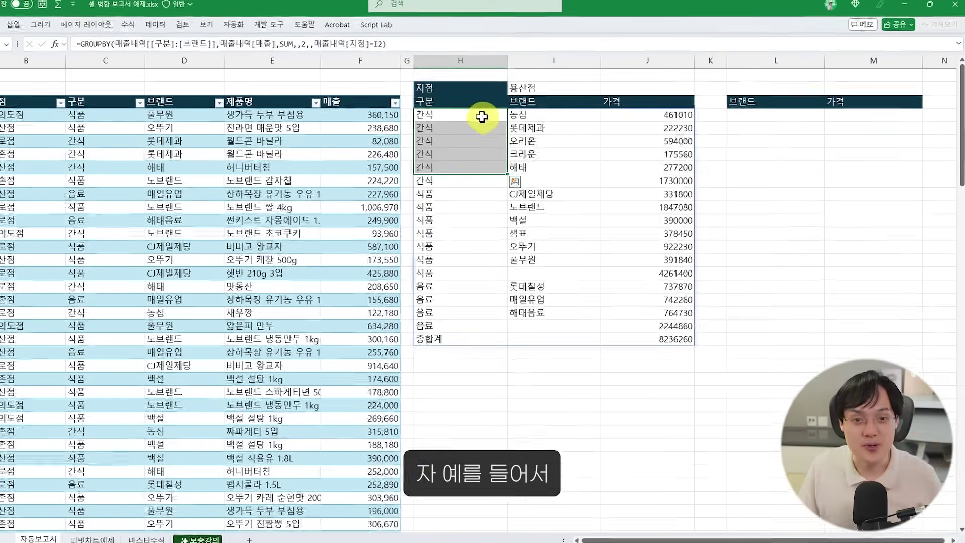
pyautogui.moveTo(482, 119); pyautogui.dragTo(501, 135)
pyautogui.moveTo(382, 125); pyautogui.dragTo(376, 182)
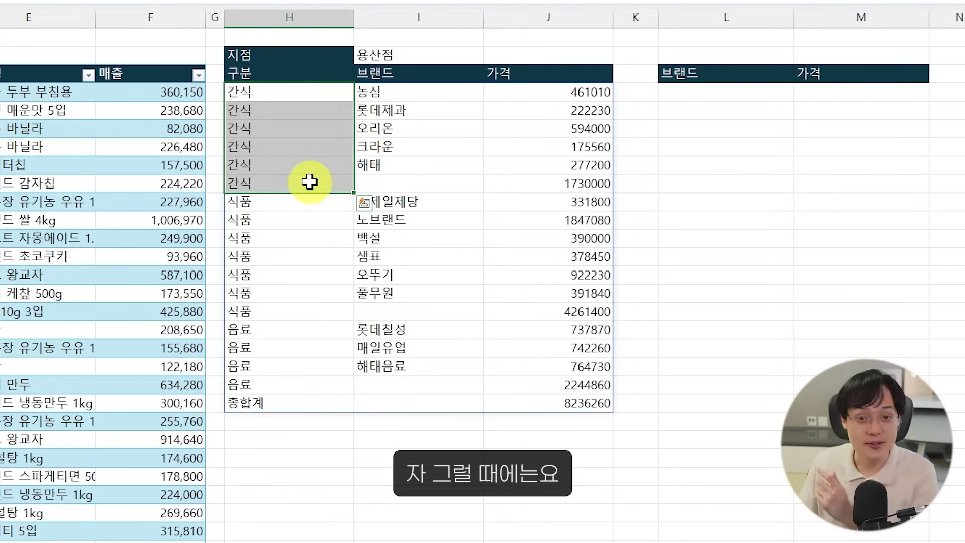
pyautogui.click(278, 112)
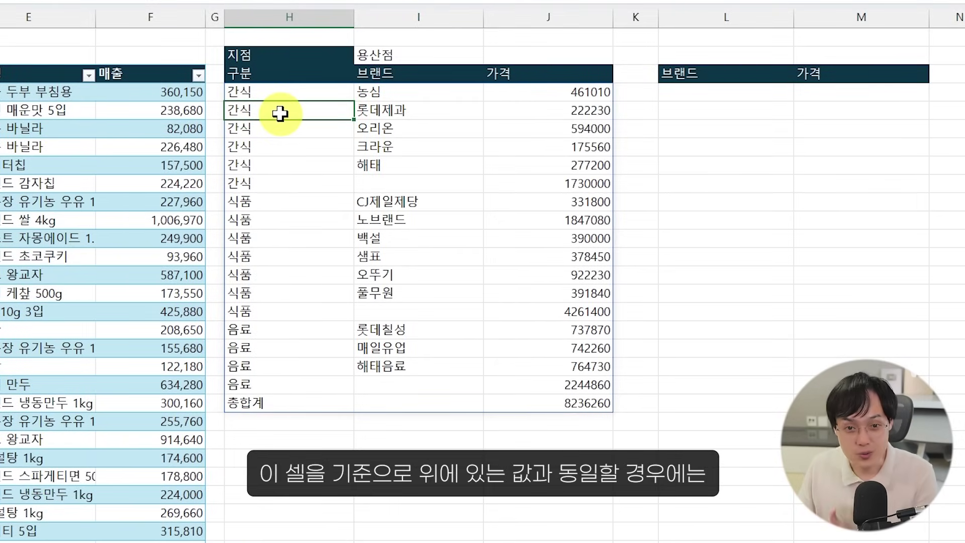
pyautogui.click(282, 96)
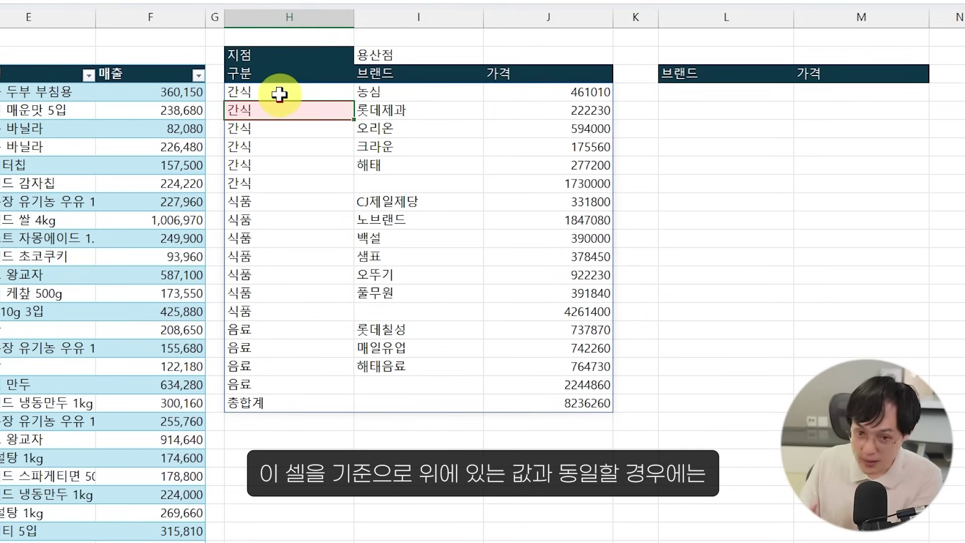
pyautogui.moveTo(272, 107); pyautogui.dragTo(259, 195)
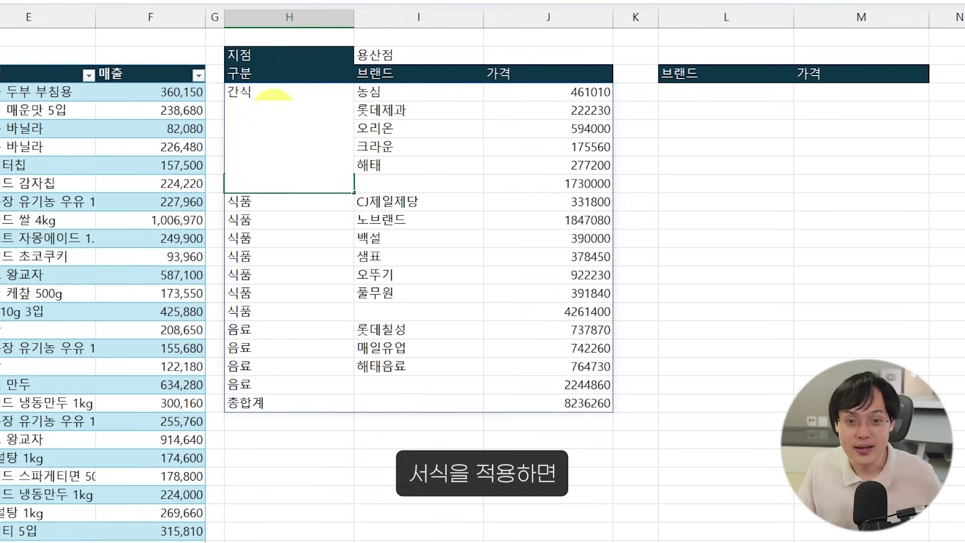
pyautogui.click(274, 105)
pyautogui.moveTo(271, 149); pyautogui.dragTo(281, 387)
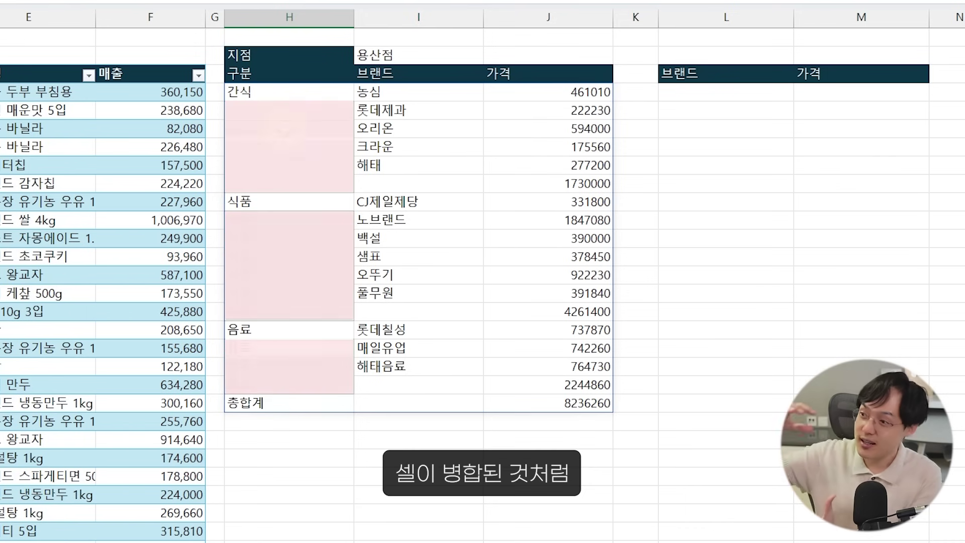
# Step: Apply the custom number format ;;; to the repeated category cells below the first 간식, 식품 and 음료 entries in column H
pyautogui.write('=')
pyautogui.press('Up')
pyautogui.hotkey('ctrl', 'Return')
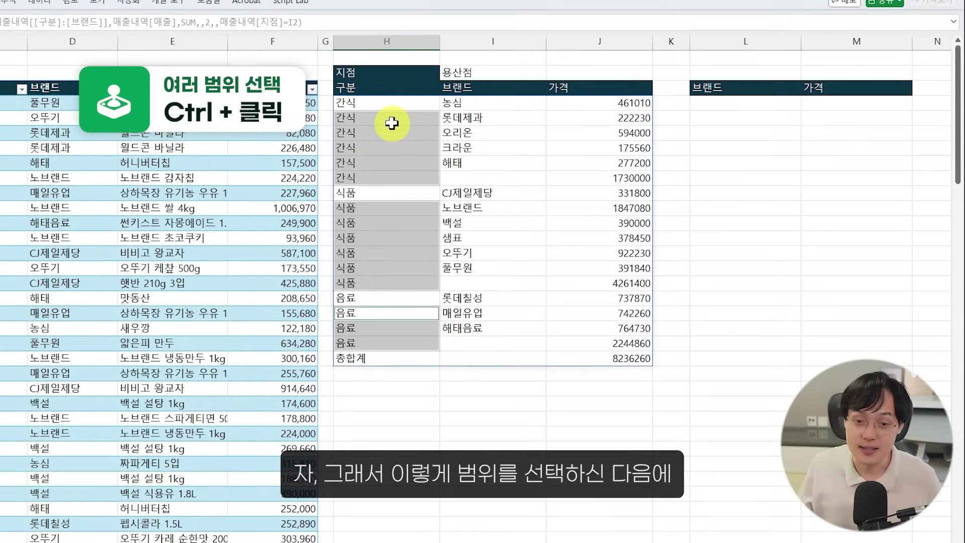
pyautogui.rightClick(392, 121)
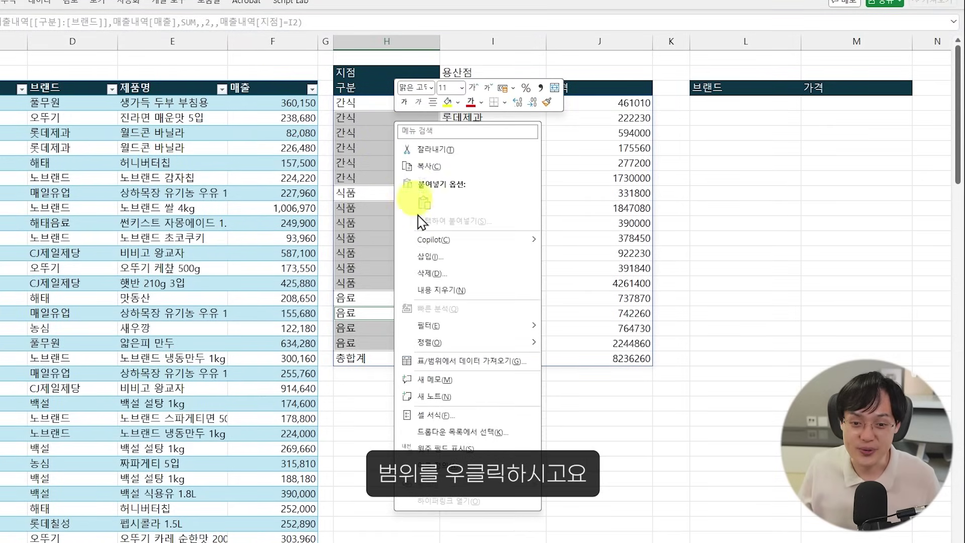
pyautogui.click(446, 415)
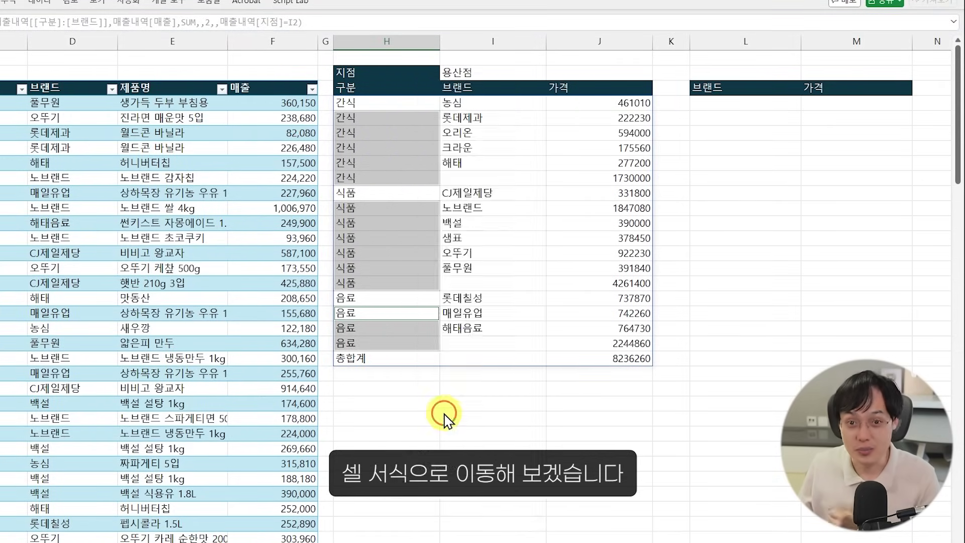
pyautogui.moveTo(352, 242); pyautogui.dragTo(512, 89)
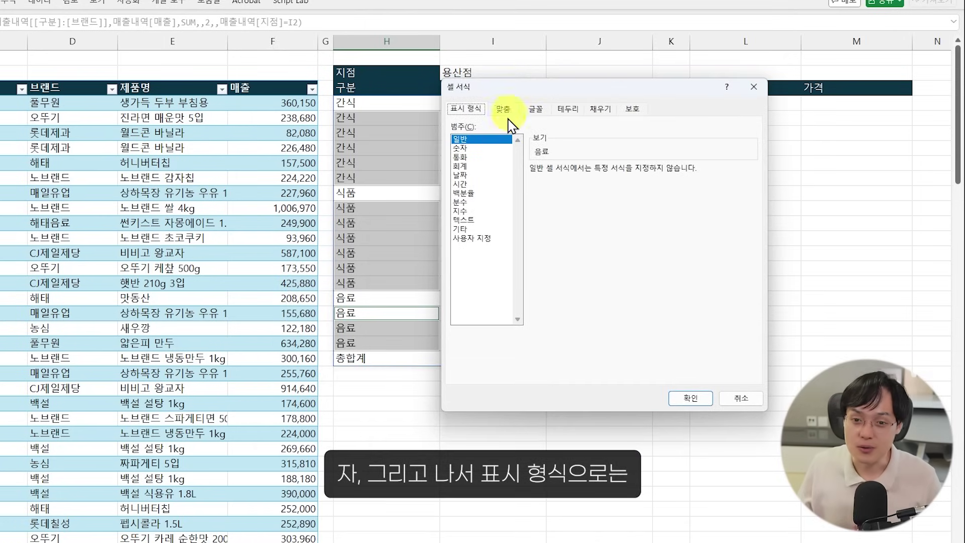
pyautogui.click(478, 238)
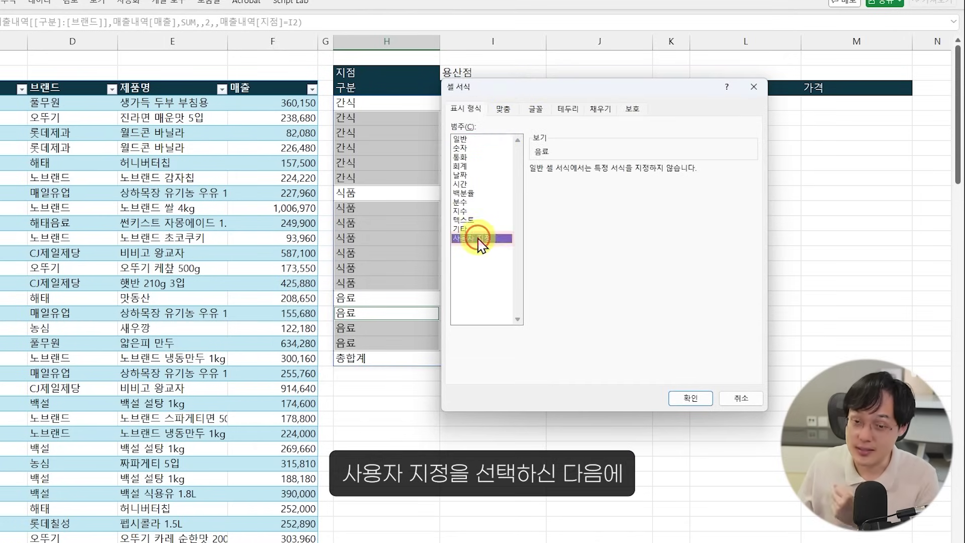
pyautogui.click(543, 182)
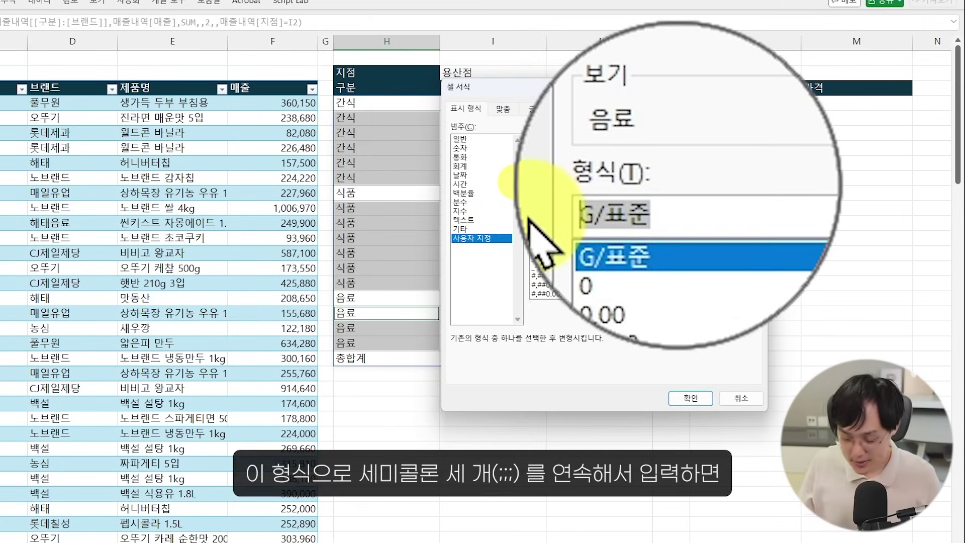
pyautogui.press('BackSpace')
pyautogui.write(';;')
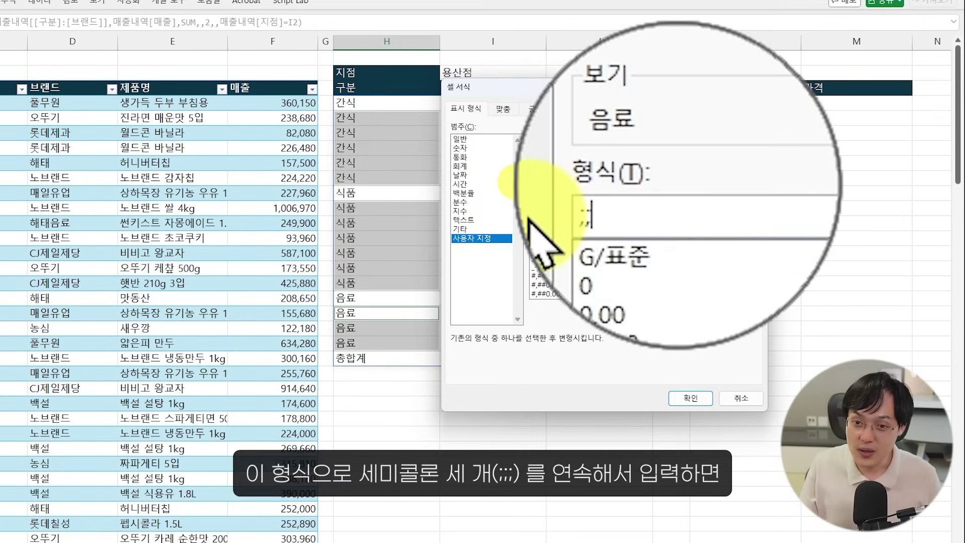
pyautogui.write(';')
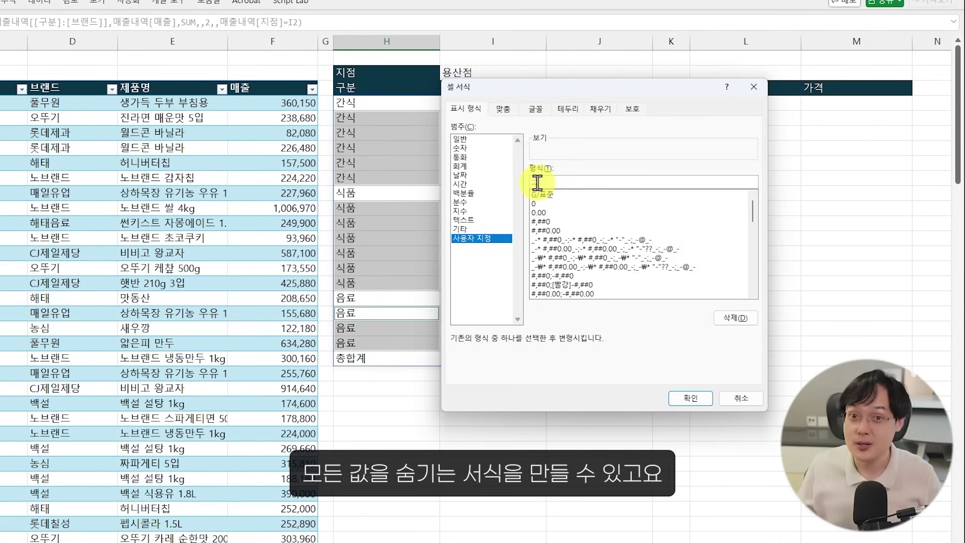
pyautogui.click(691, 397)
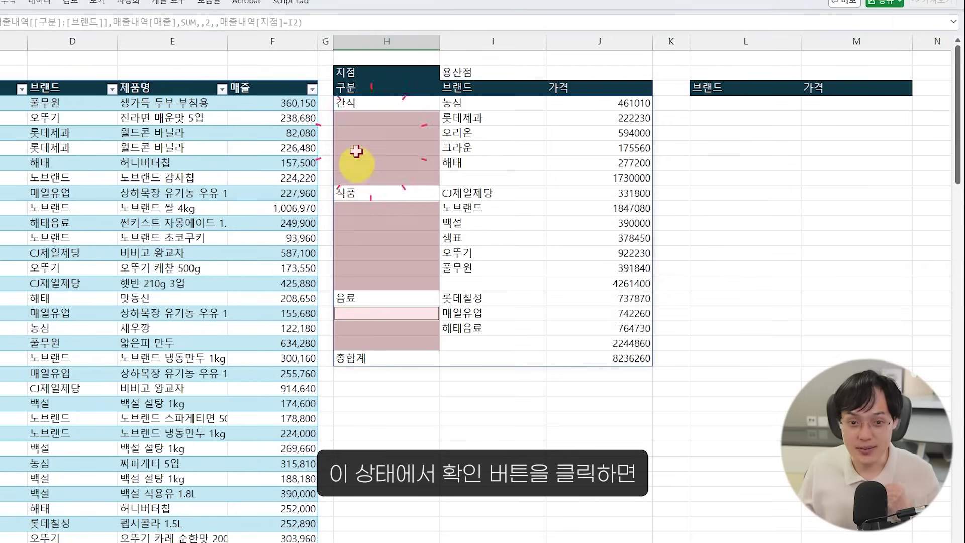
pyautogui.click(370, 120)
pyautogui.click(378, 149)
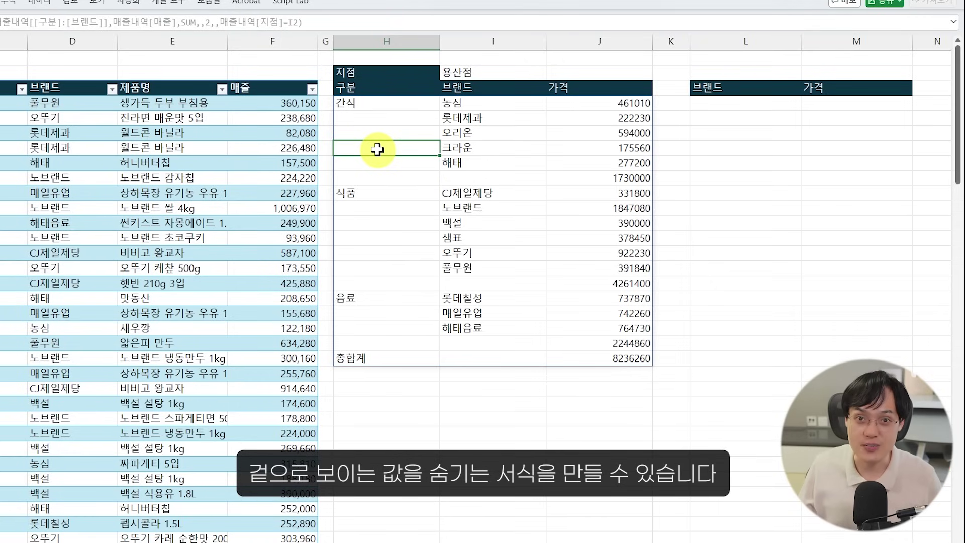
# Step: Enter =H4 in K4, fill it down to K21, and compare the results with the hidden category cells
pyautogui.click(668, 104)
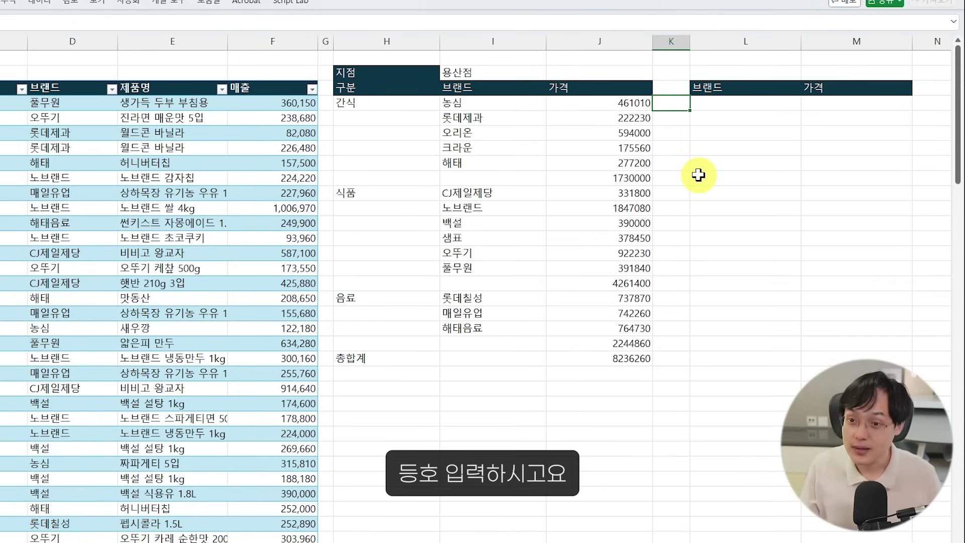
pyautogui.click(378, 103)
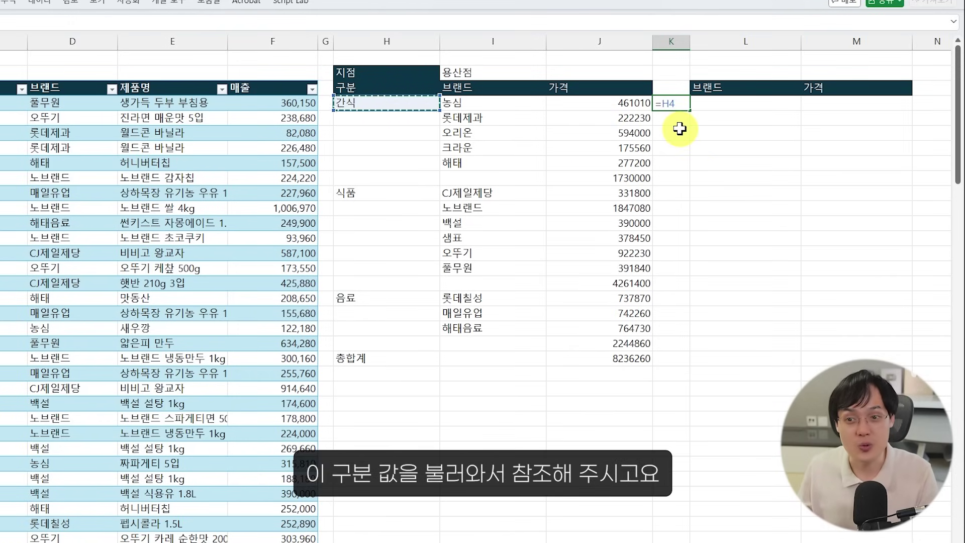
pyautogui.press('Return')
pyautogui.click(681, 103)
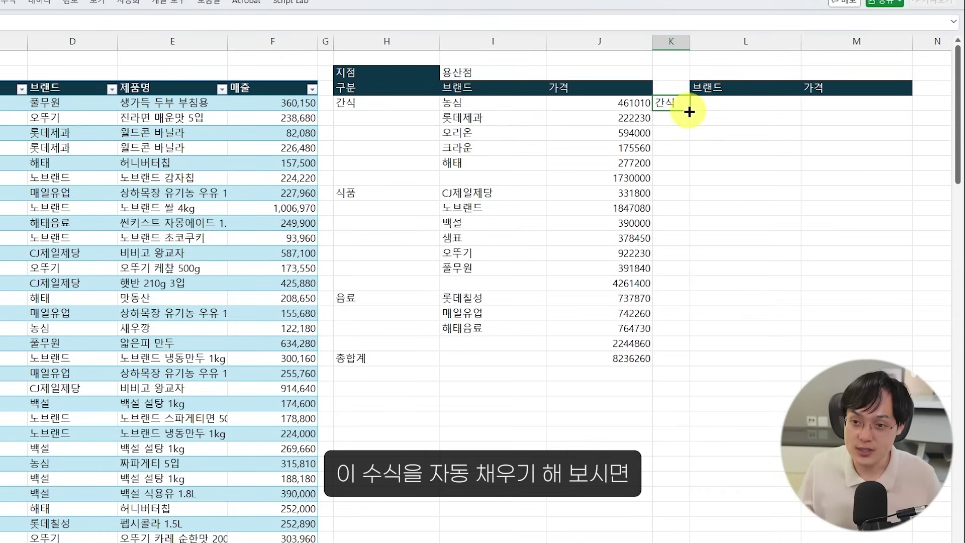
pyautogui.moveTo(689, 110); pyautogui.dragTo(701, 361)
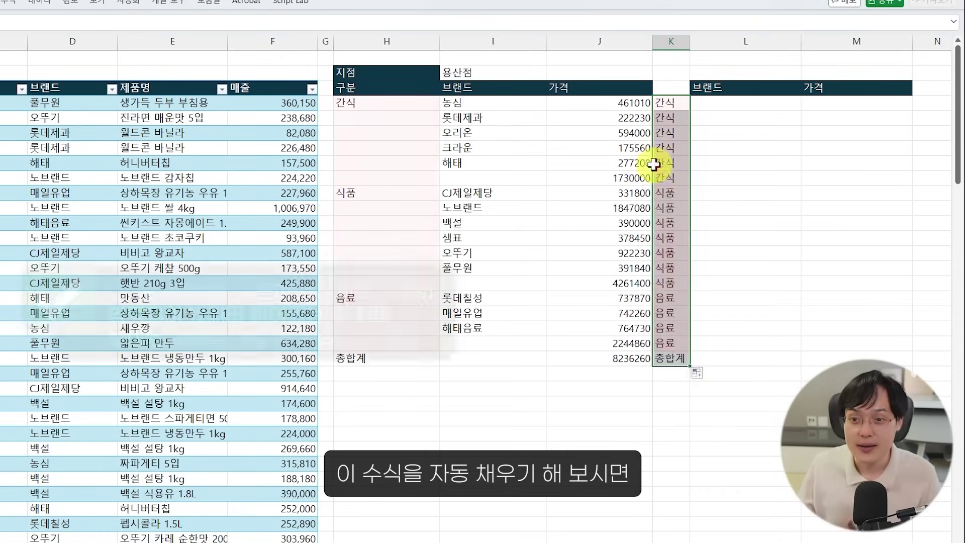
pyautogui.moveTo(671, 133); pyautogui.dragTo(672, 147)
pyautogui.click(409, 121)
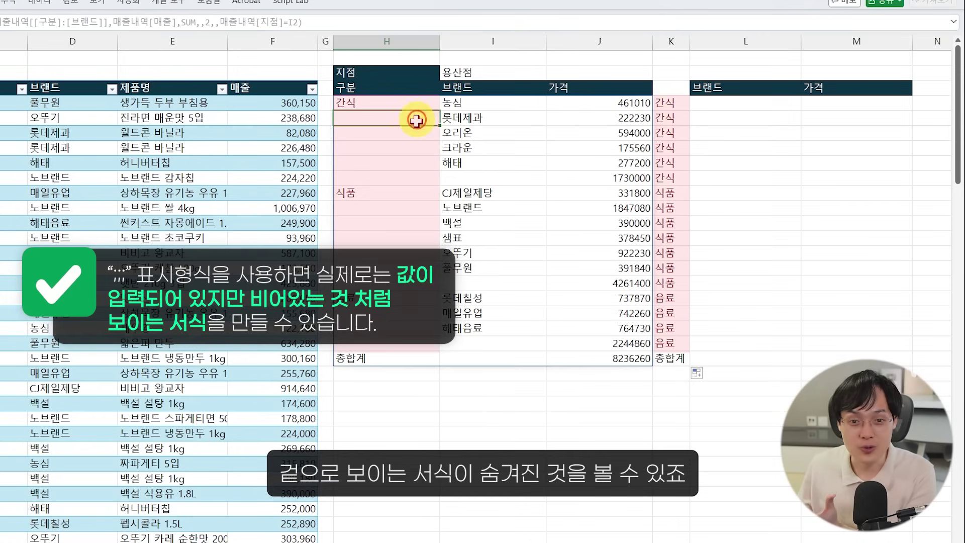
pyautogui.click(401, 146)
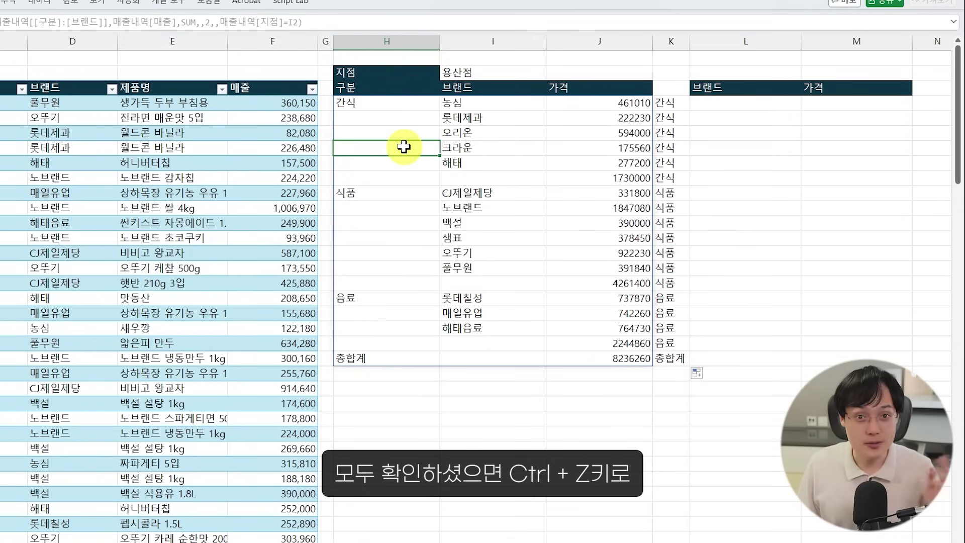
# Step: Undo the helper formulas in column K and the ;;; number format on the category cells
pyautogui.hotkey('ctrl', 'z')
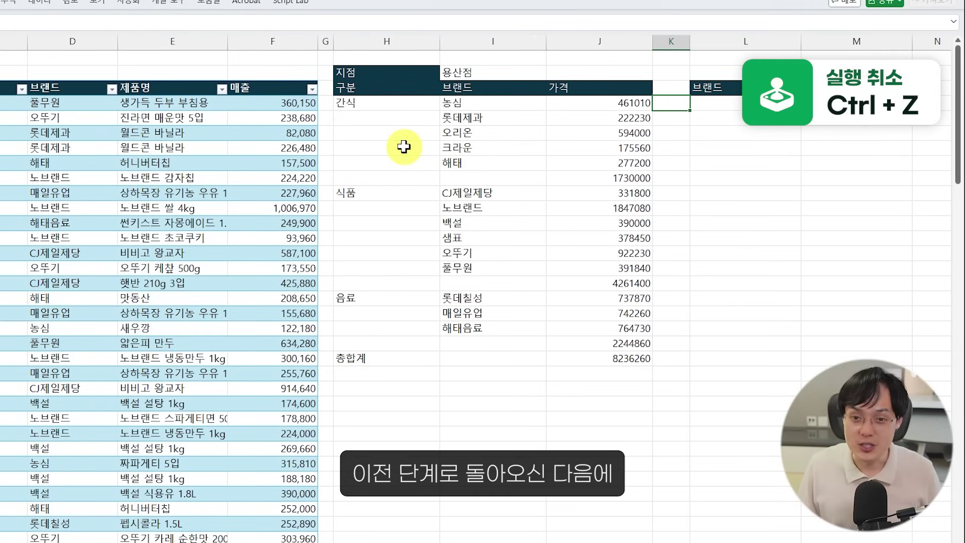
pyautogui.hotkey('ctrl', 'z')
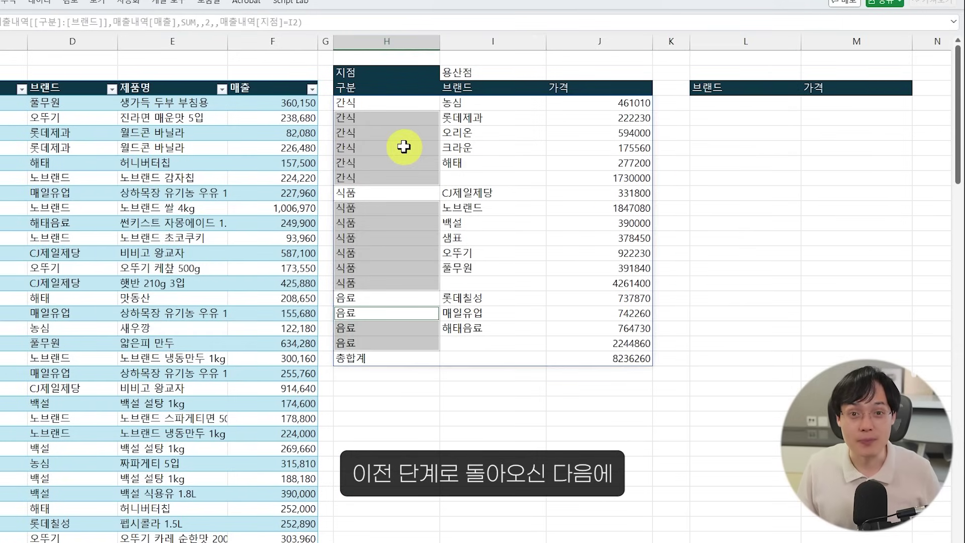
# Step: Select the category cells H4:H29 and start a new conditional formatting rule for them
pyautogui.click(381, 114)
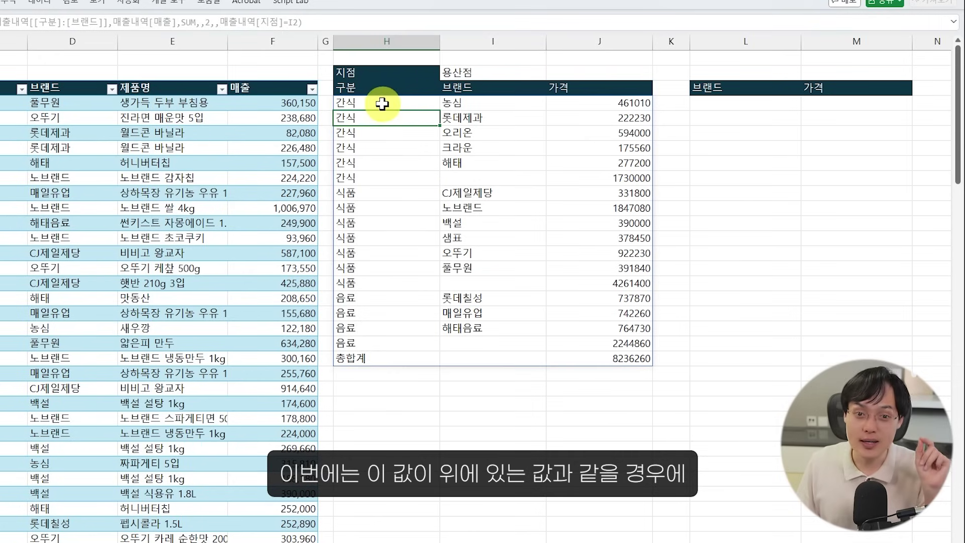
pyautogui.click(382, 104)
pyautogui.moveTo(377, 115); pyautogui.dragTo(371, 179)
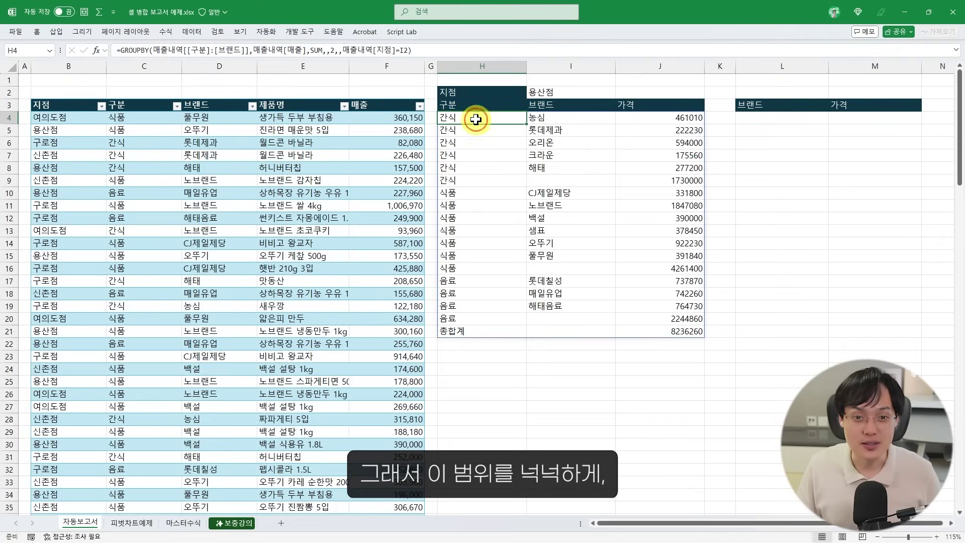
pyautogui.moveTo(477, 119); pyautogui.dragTo(479, 437)
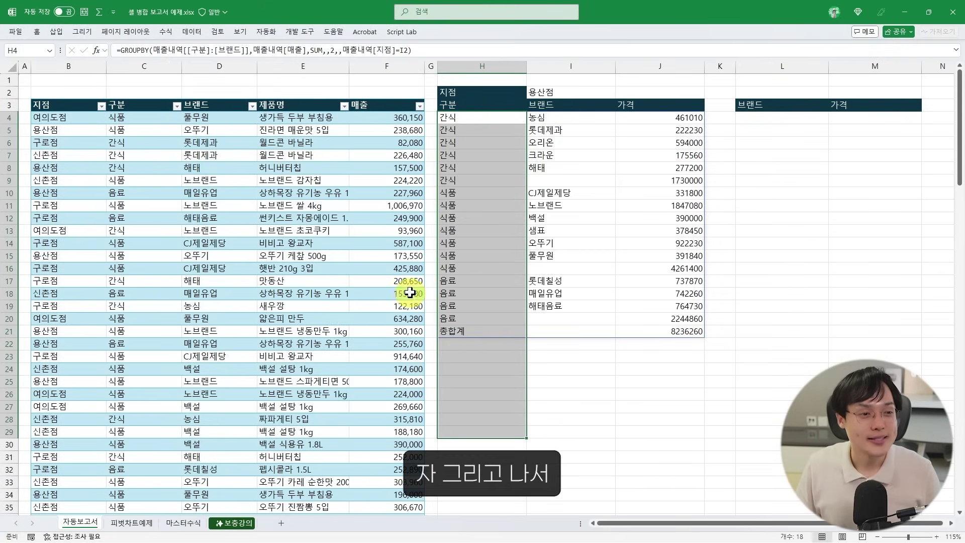
pyautogui.click(40, 36)
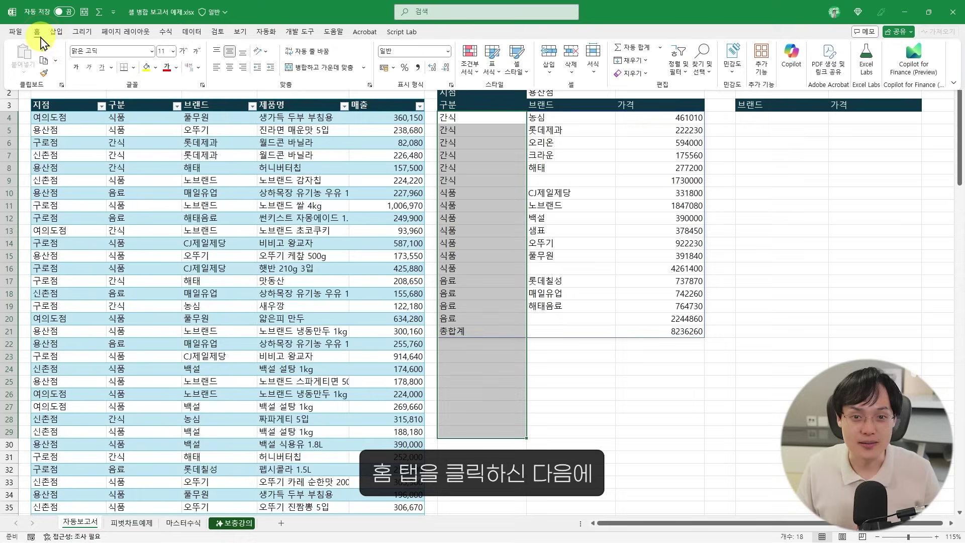
pyautogui.click(475, 71)
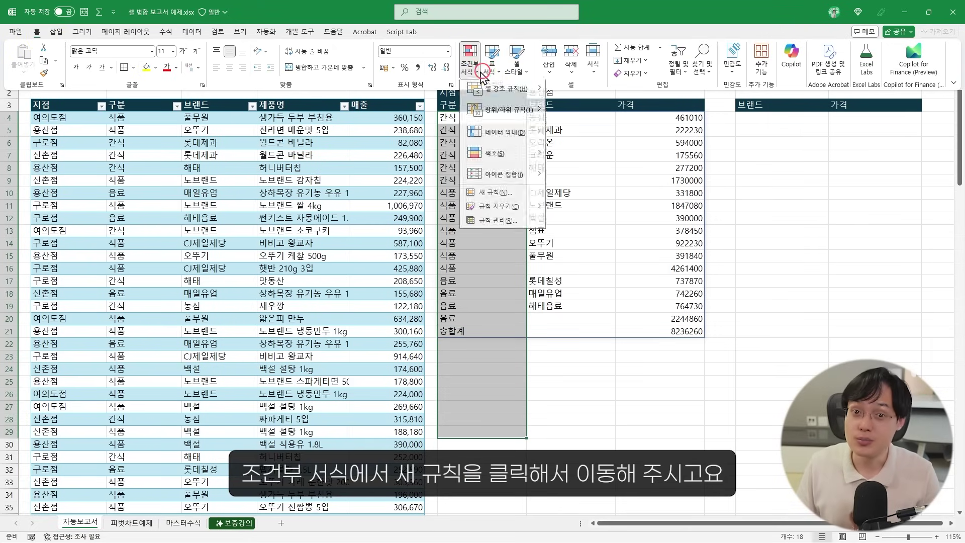
pyautogui.click(498, 196)
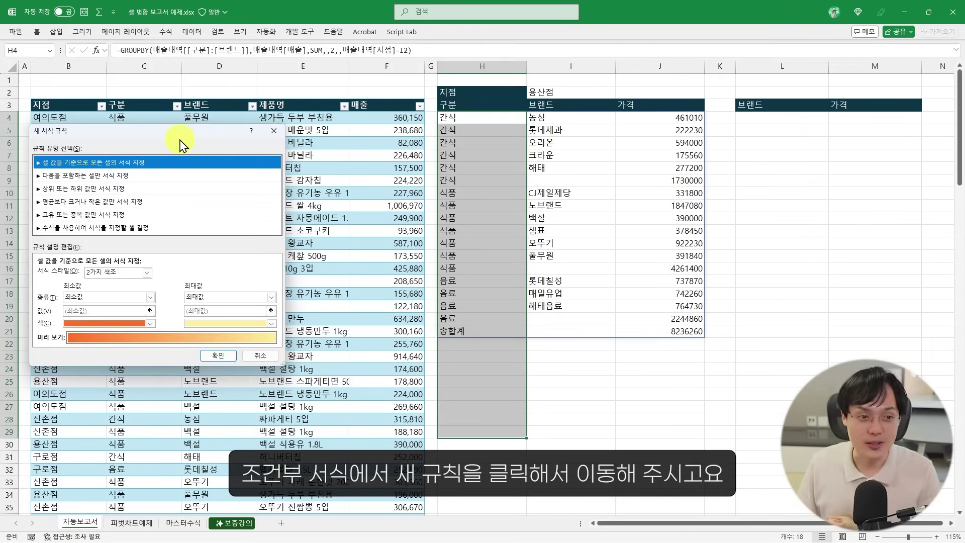
pyautogui.moveTo(178, 139); pyautogui.dragTo(444, 105)
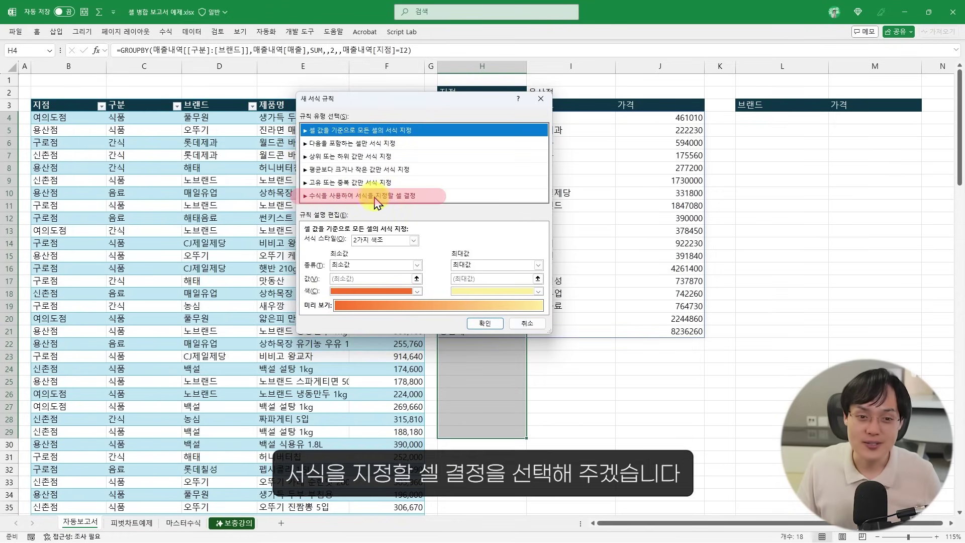
# Step: Make the rule formula-based with the condition =H4=H3, comparing each category with the cell above
pyautogui.click(402, 196)
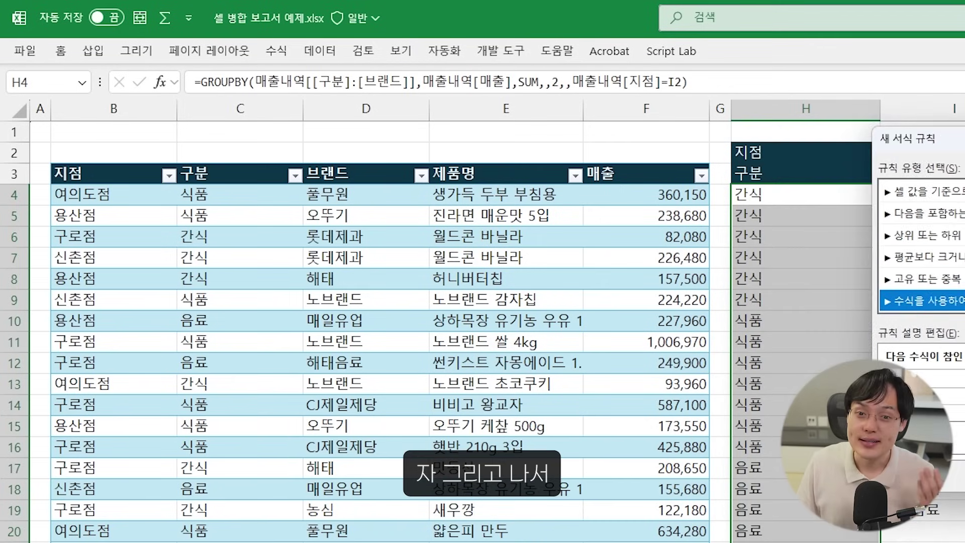
pyautogui.moveTo(905, 138); pyautogui.dragTo(948, 146)
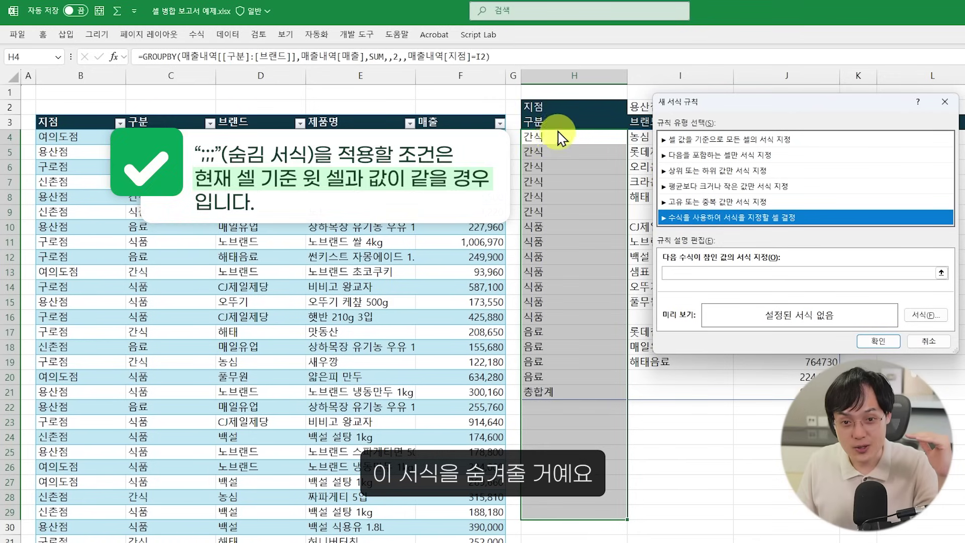
pyautogui.click(672, 273)
pyautogui.write('=')
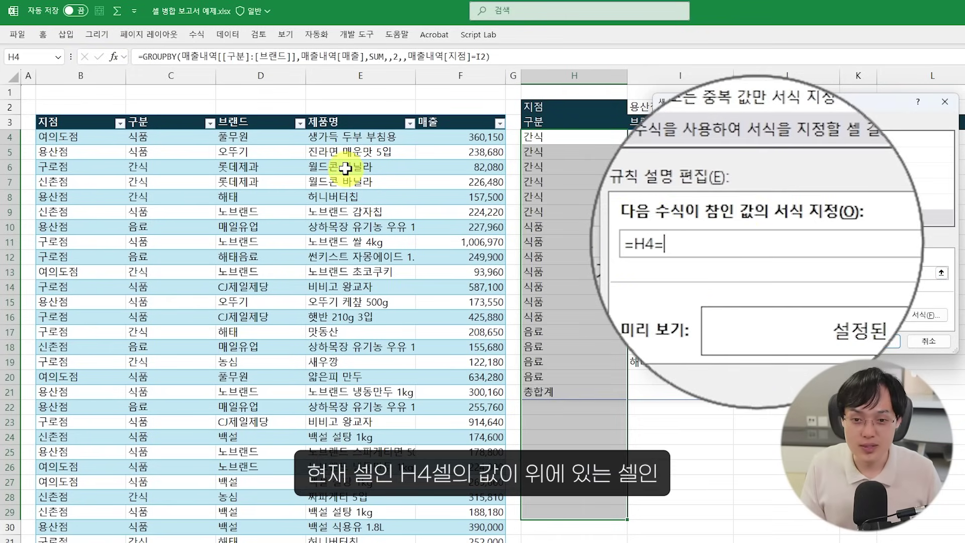
pyautogui.write('H4=H3')
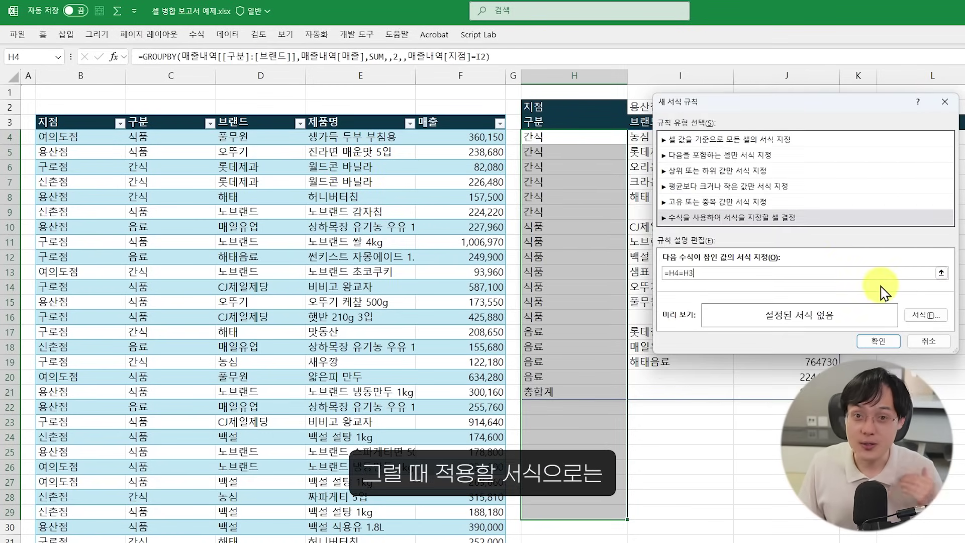
# Step: Assign the custom number format ;;; to the rule and apply the rule to the category cells
pyautogui.click(920, 315)
pyautogui.click(65, 120)
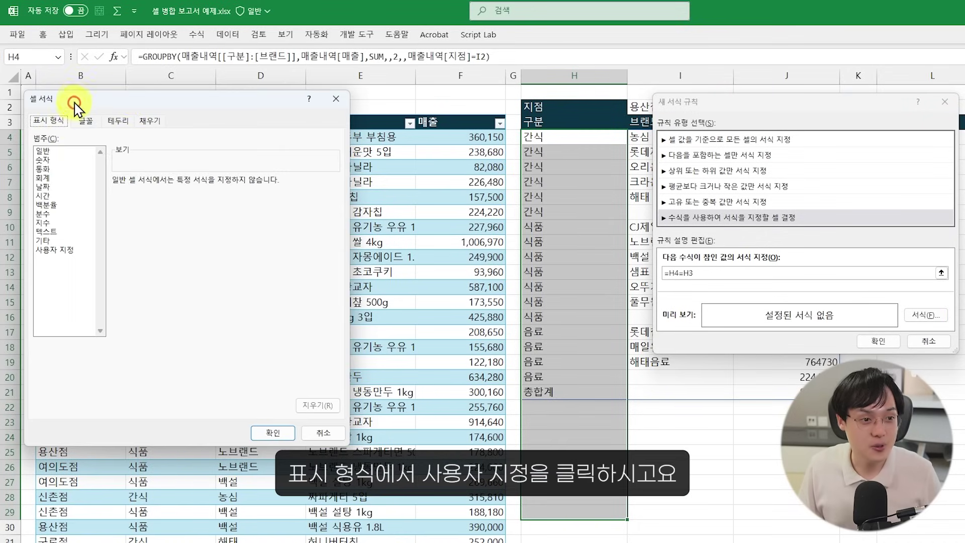
pyautogui.moveTo(75, 99); pyautogui.dragTo(119, 89)
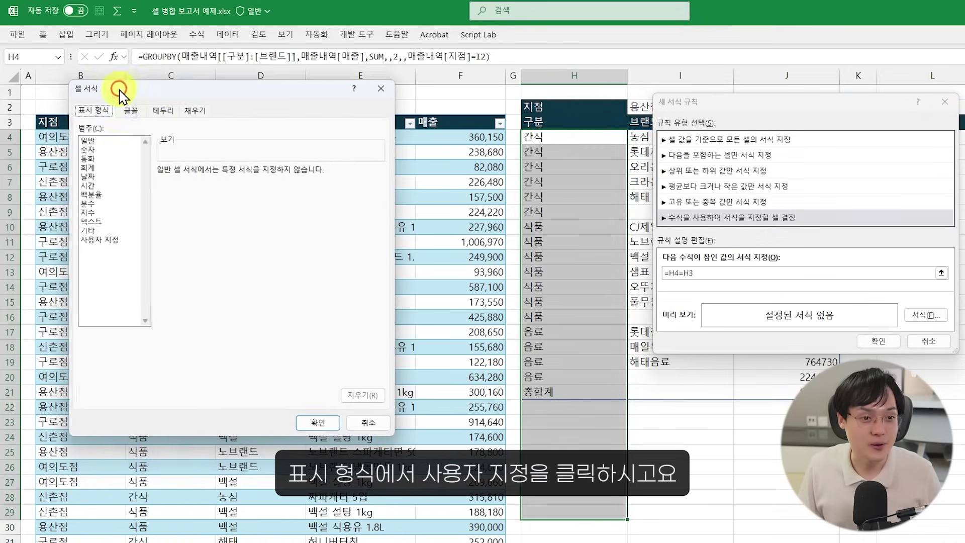
pyautogui.click(117, 240)
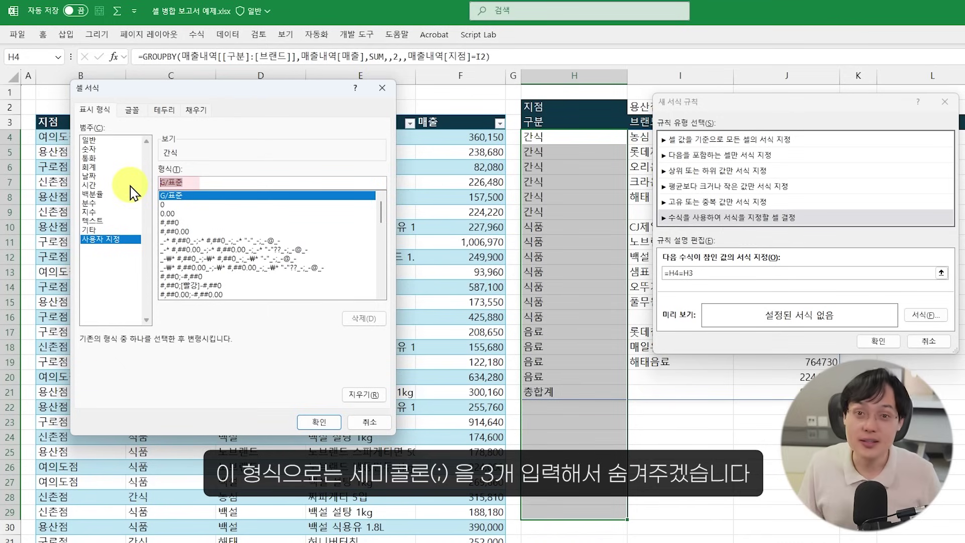
pyautogui.write(';;;')
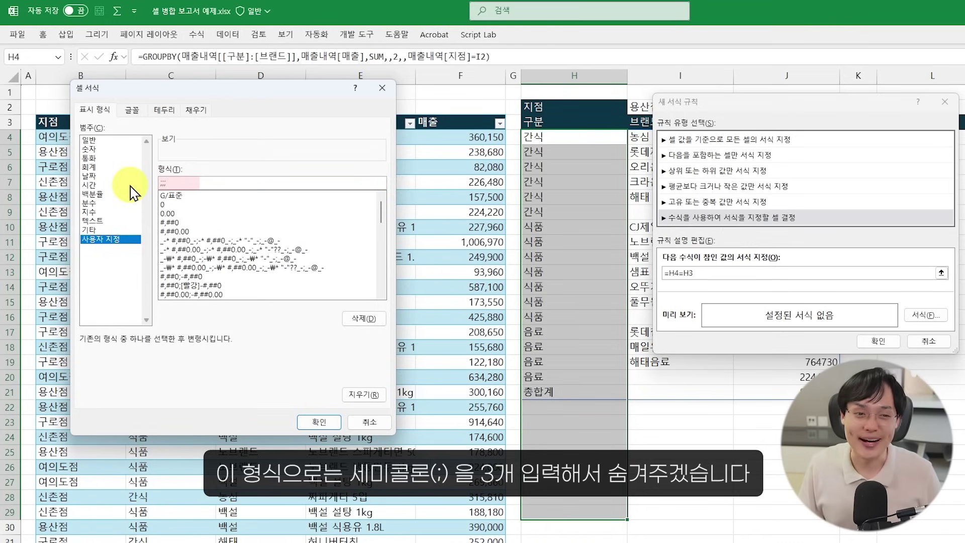
pyautogui.click(320, 422)
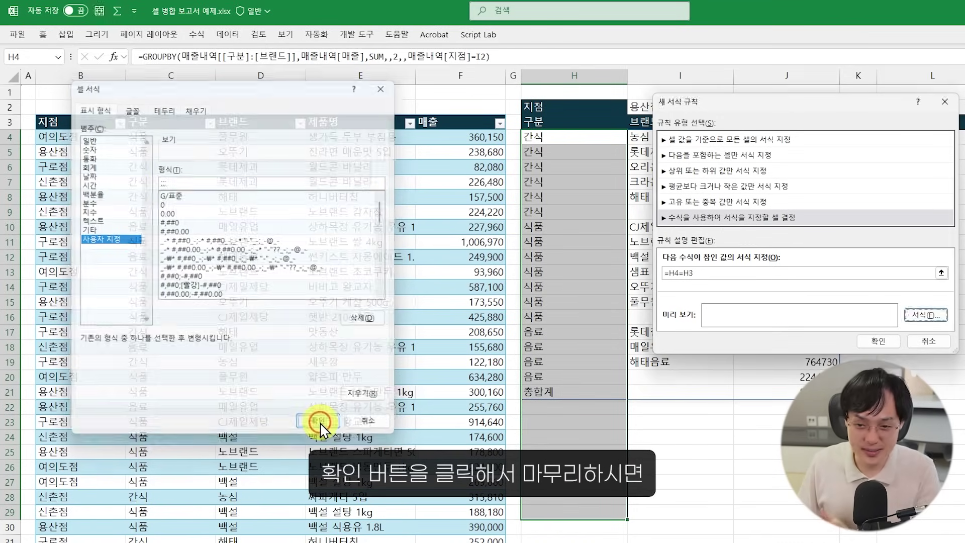
pyautogui.click(878, 341)
# Step: Check the repeated category cells while switching the branch in I2 to 여의도점 and 구로점
pyautogui.click(563, 157)
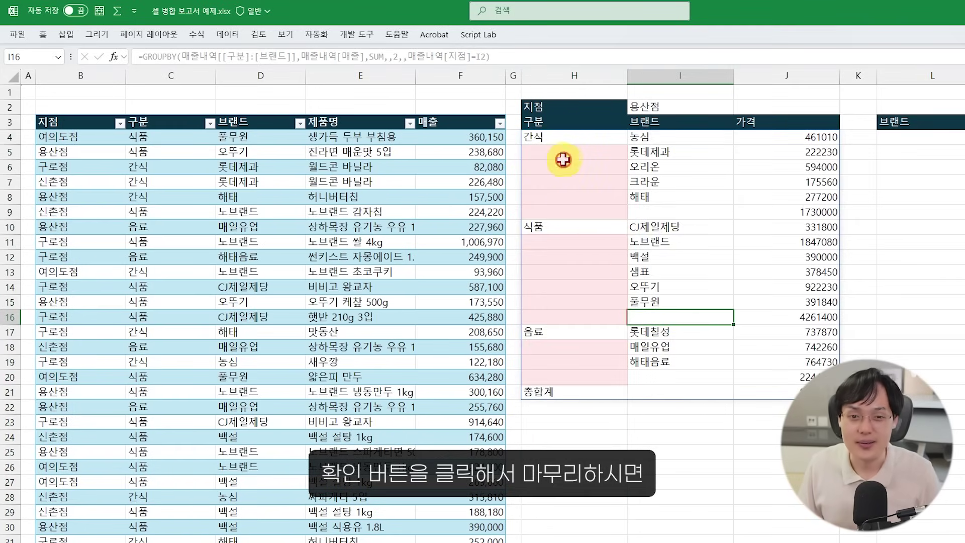
pyautogui.moveTo(571, 157); pyautogui.dragTo(572, 199)
pyautogui.moveTo(571, 245); pyautogui.dragTo(575, 288)
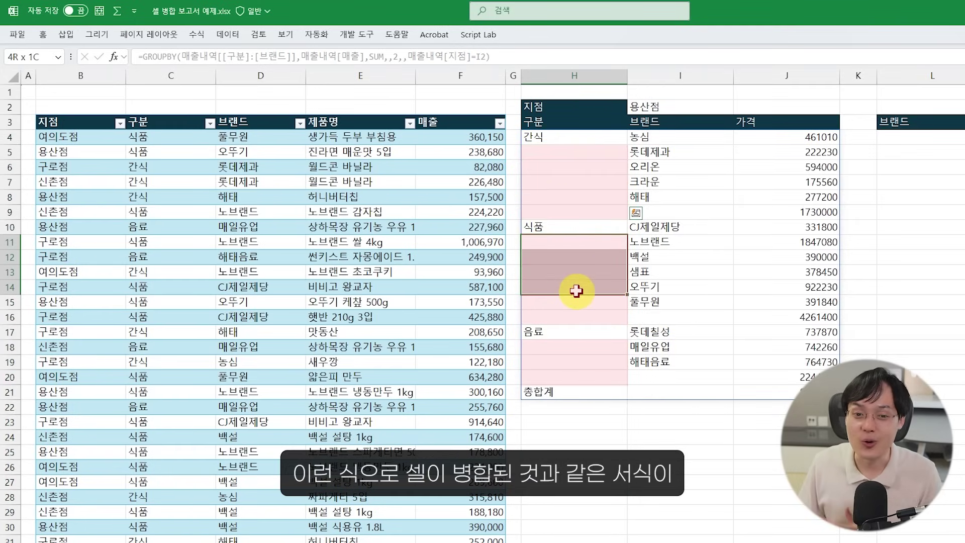
pyautogui.click(568, 347)
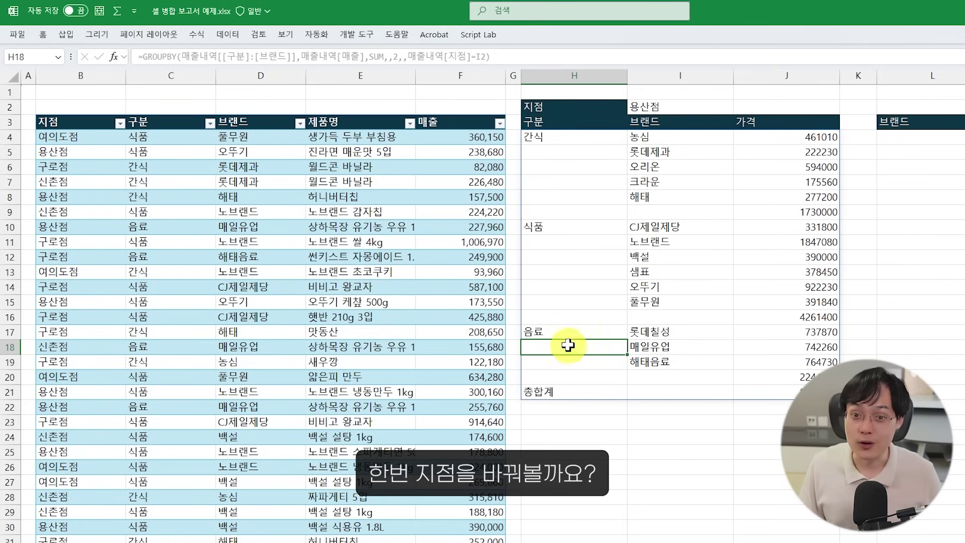
pyautogui.click(700, 107)
pyautogui.click(738, 109)
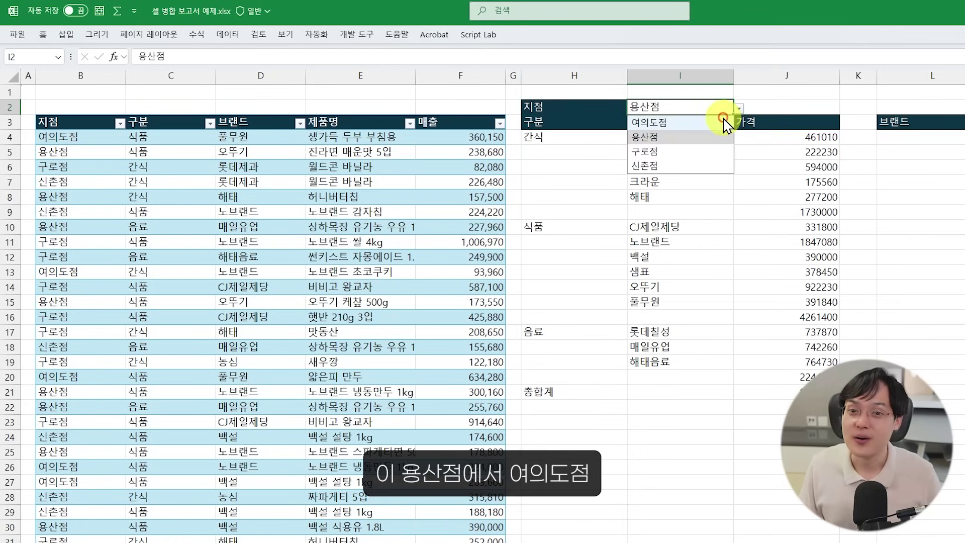
pyautogui.click(724, 123)
pyautogui.click(737, 108)
pyautogui.click(696, 145)
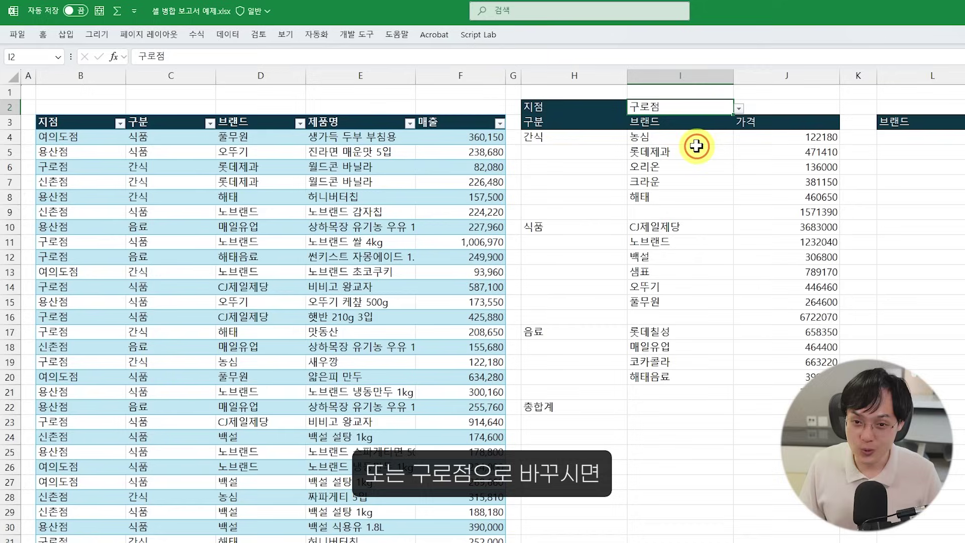
pyautogui.moveTo(581, 133); pyautogui.dragTo(547, 392)
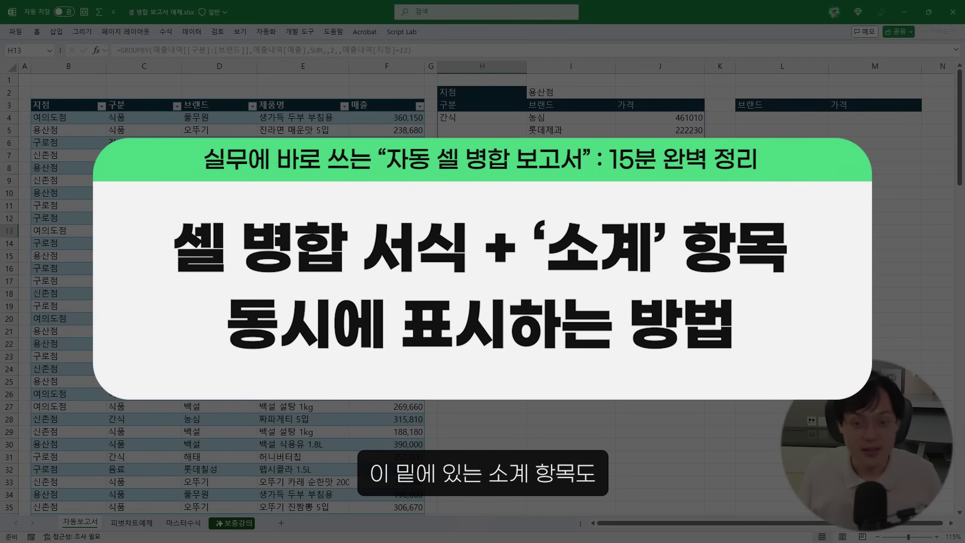
# Step: Examine the 간식, 식품 and 음료 subtotal rows, focusing on their category cells in column H
pyautogui.moveTo(483, 180); pyautogui.dragTo(635, 184)
pyautogui.moveTo(501, 267); pyautogui.dragTo(642, 263)
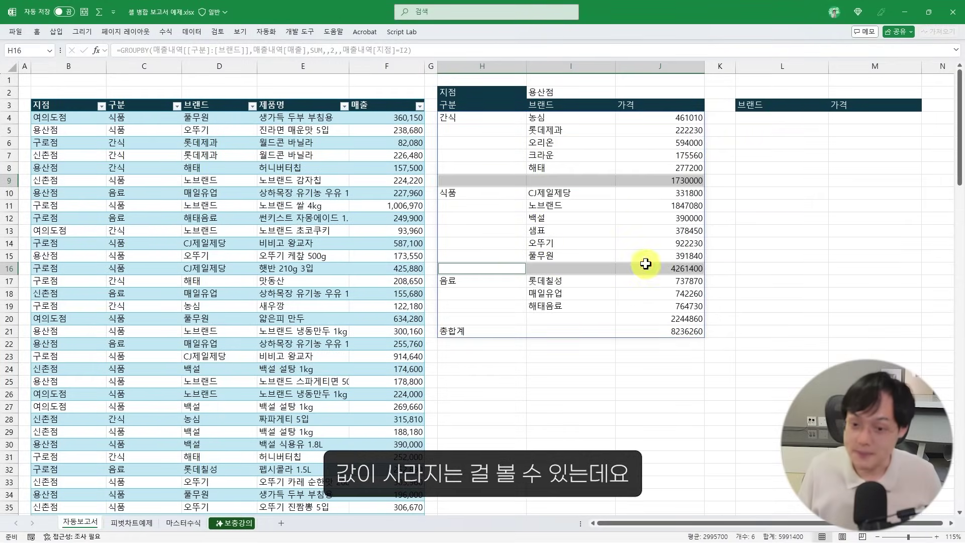
pyautogui.moveTo(502, 318); pyautogui.dragTo(632, 321)
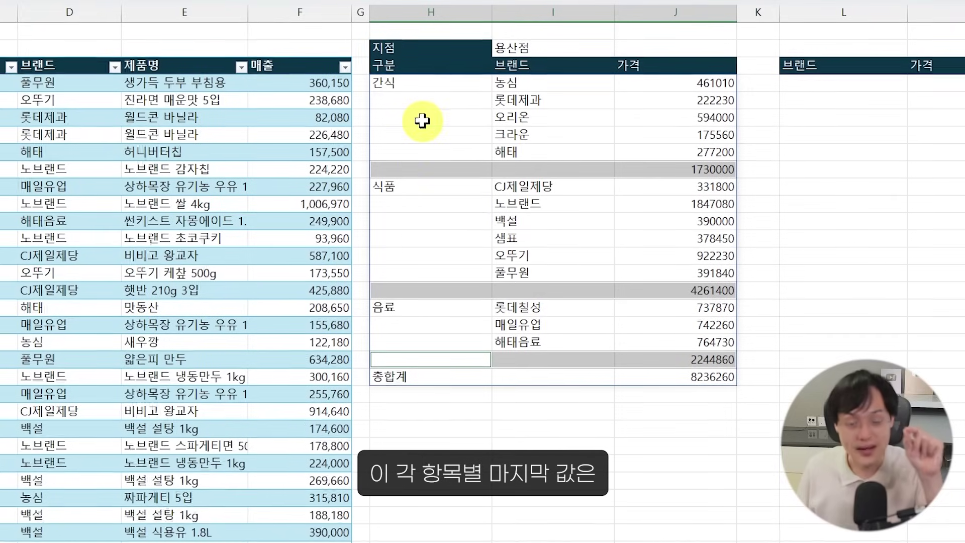
pyautogui.click(423, 165)
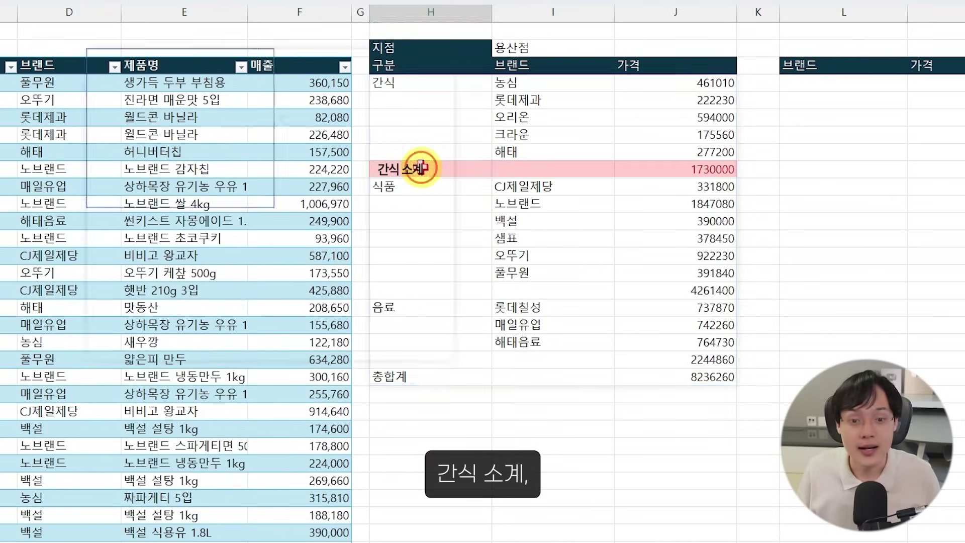
pyautogui.click(399, 290)
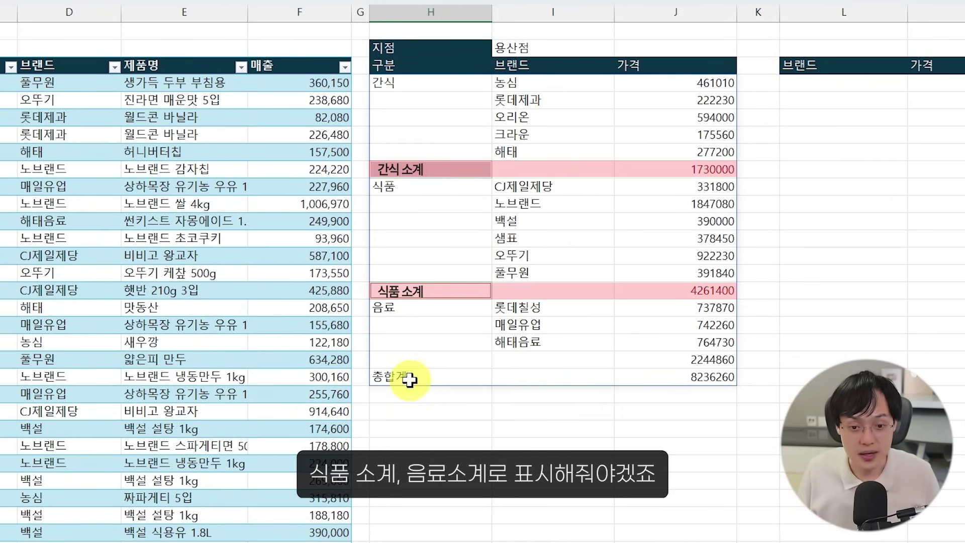
pyautogui.click(417, 358)
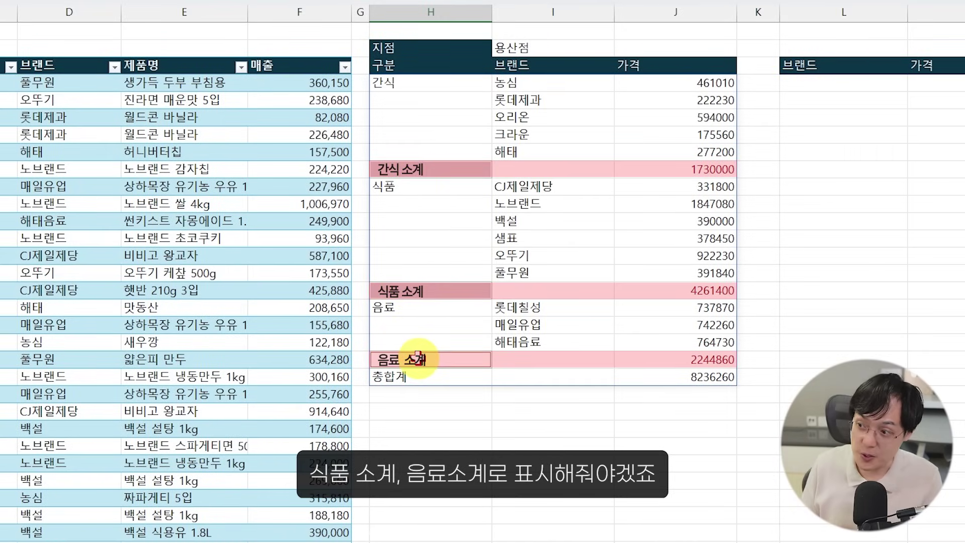
pyautogui.click(431, 166)
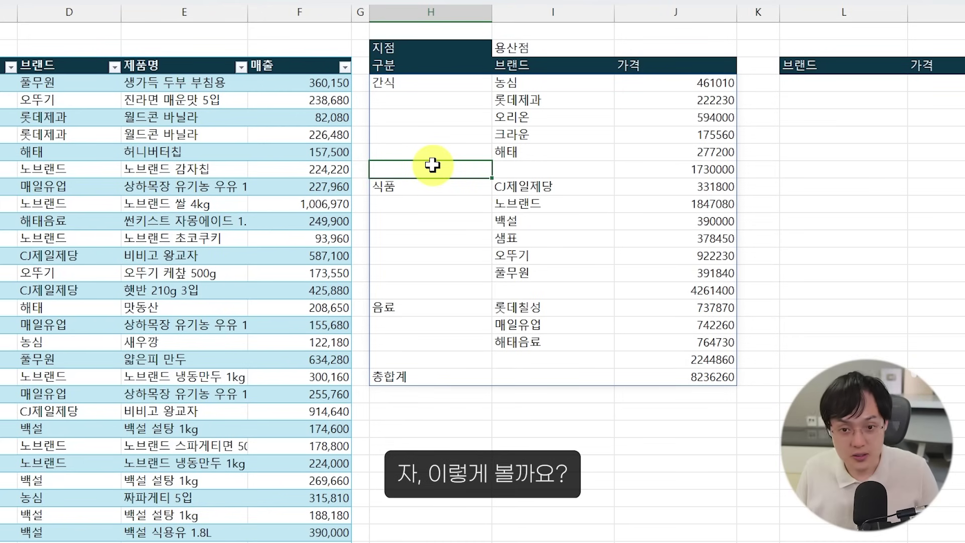
# Step: Compare the last category cell of each group and the 총합계 cell with the cells directly below them
pyautogui.write('간식 간식 간식 간식 간식 간식 식품 식품 식품 식품 식품 식품 식품 음료 음료 음료 음료 총합계')
pyautogui.click(432, 165)
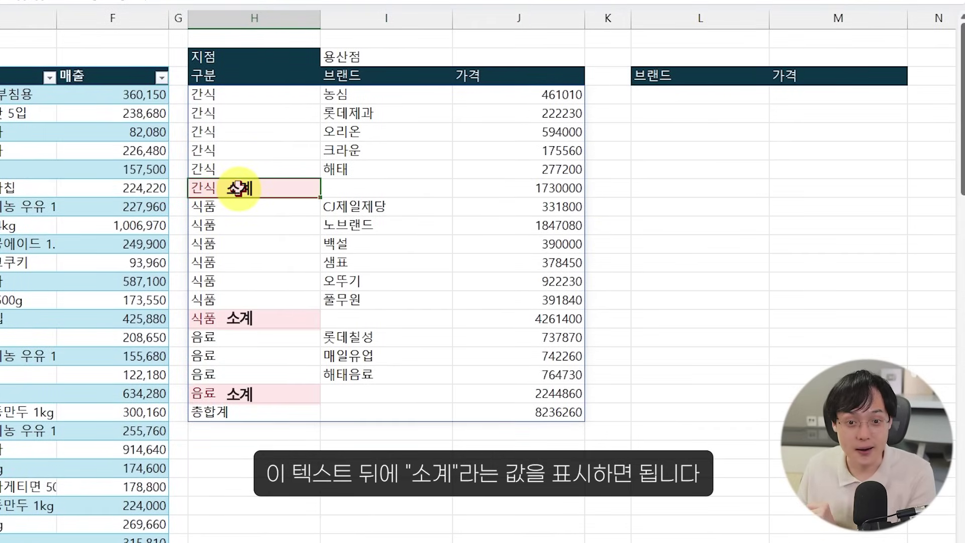
pyautogui.keyDown('ctrl'); pyautogui.click(240, 319); pyautogui.keyUp('ctrl')
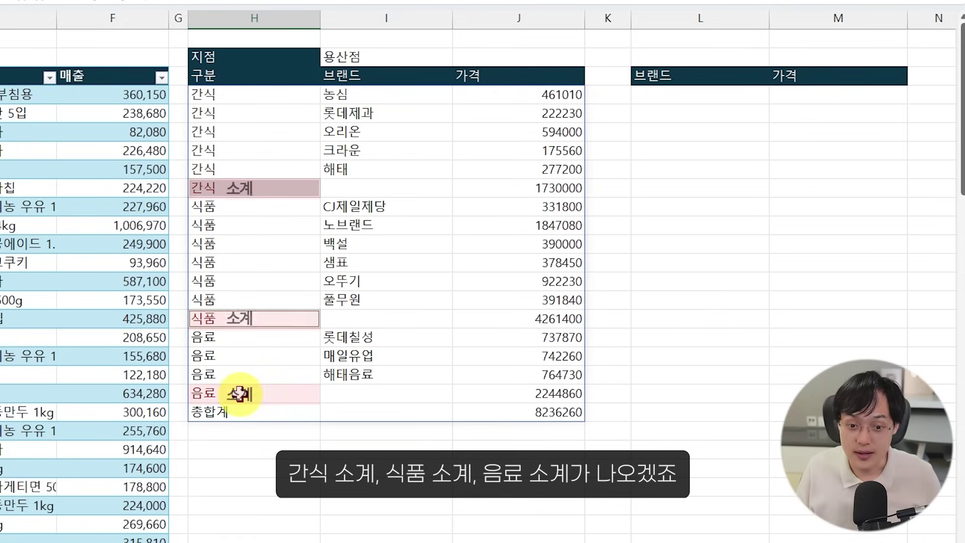
pyautogui.keyDown('ctrl'); pyautogui.click(239, 393); pyautogui.keyUp('ctrl')
pyautogui.press('Delete')
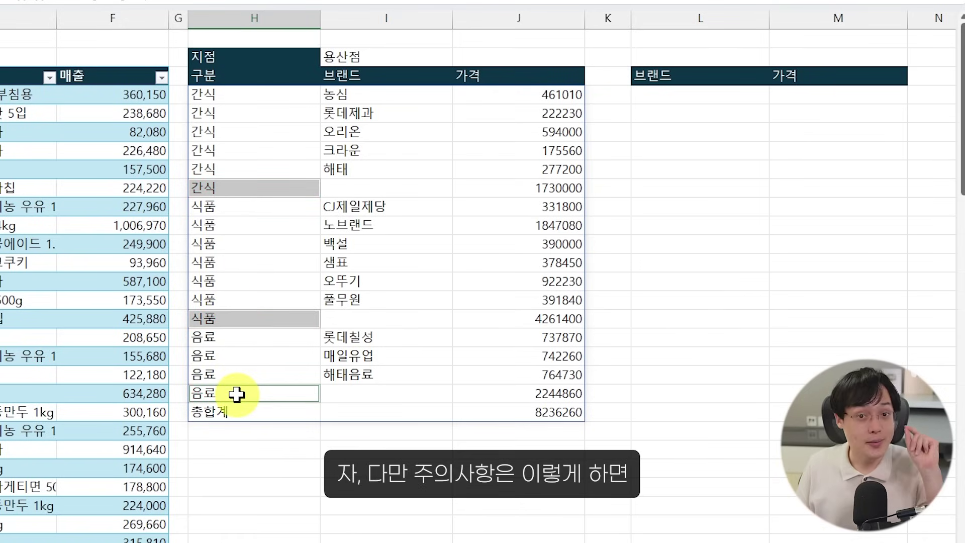
pyautogui.click(219, 415)
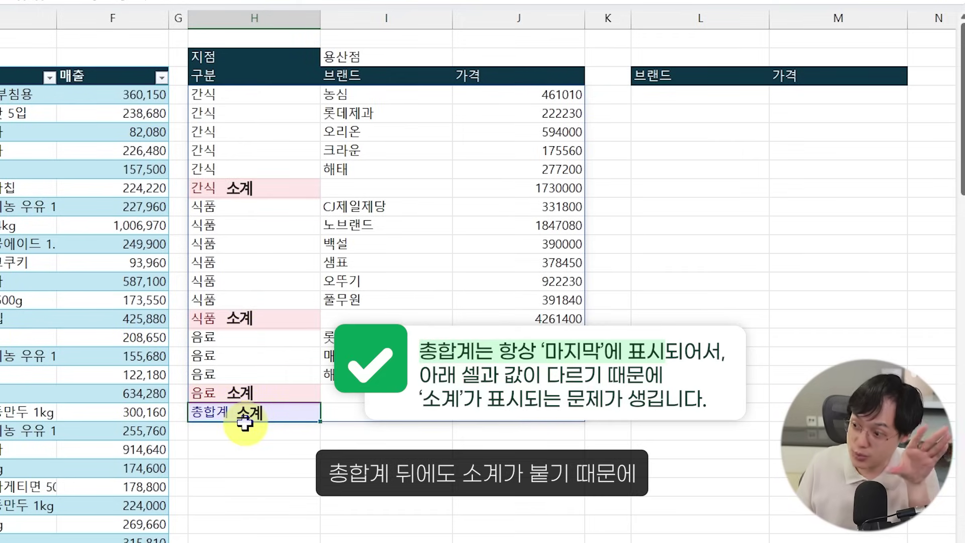
pyautogui.click(244, 188)
pyautogui.keyDown('ctrl'); pyautogui.click(243, 318); pyautogui.keyUp('ctrl')
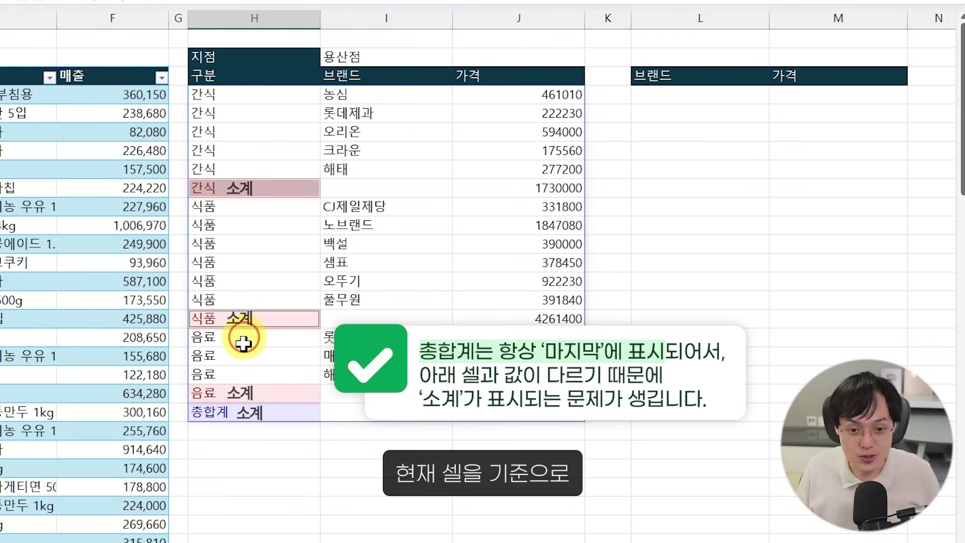
pyautogui.keyDown('ctrl'); pyautogui.click(239, 395); pyautogui.keyUp('ctrl')
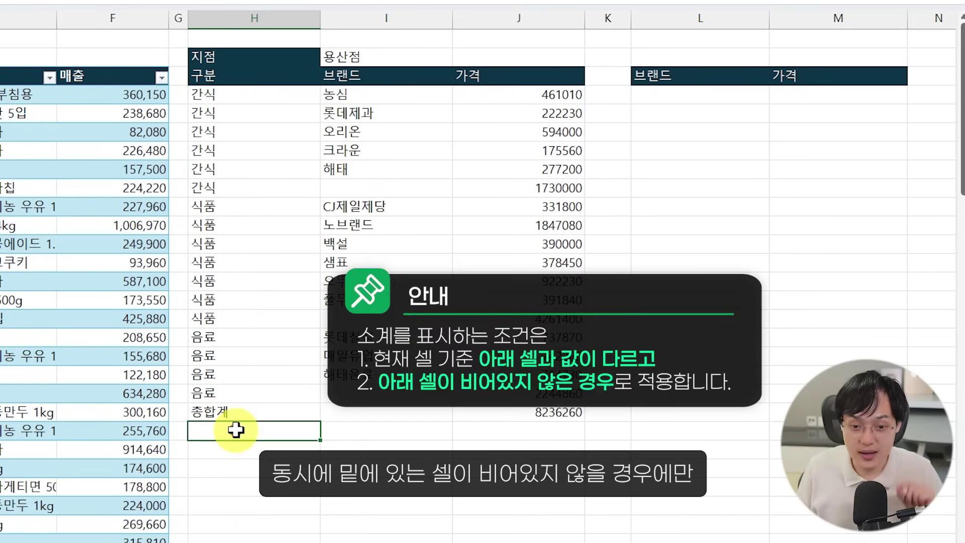
pyautogui.click(243, 415)
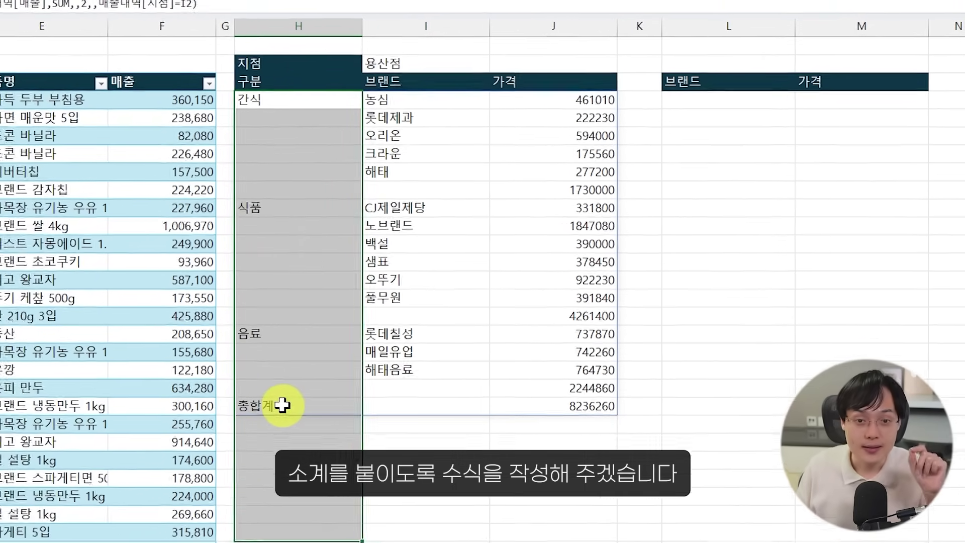
# Step: Start a new formula-based conditional formatting rule for the category cells H4:H29
pyautogui.moveTo(294, 99); pyautogui.dragTo(311, 495)
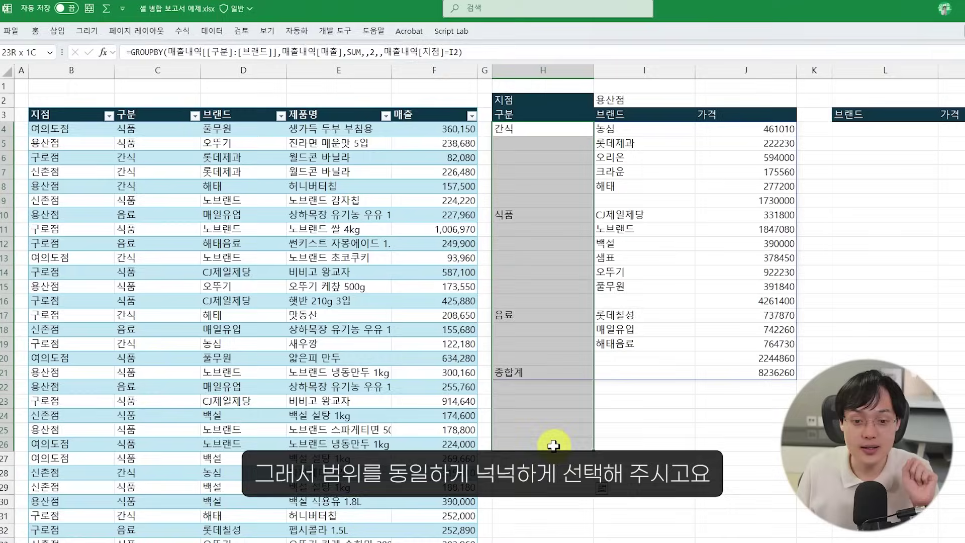
pyautogui.moveTo(554, 445); pyautogui.dragTo(553, 493)
pyautogui.click(36, 30)
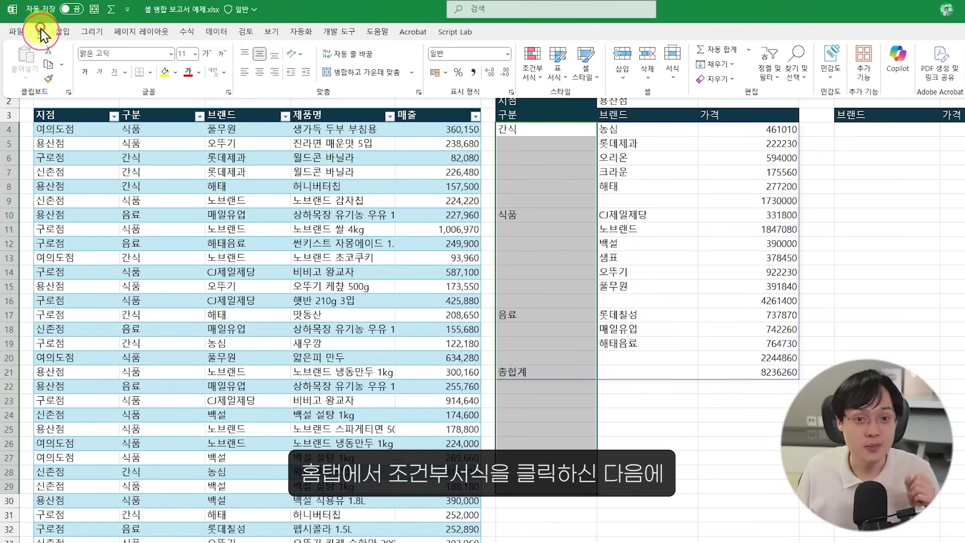
pyautogui.click(528, 75)
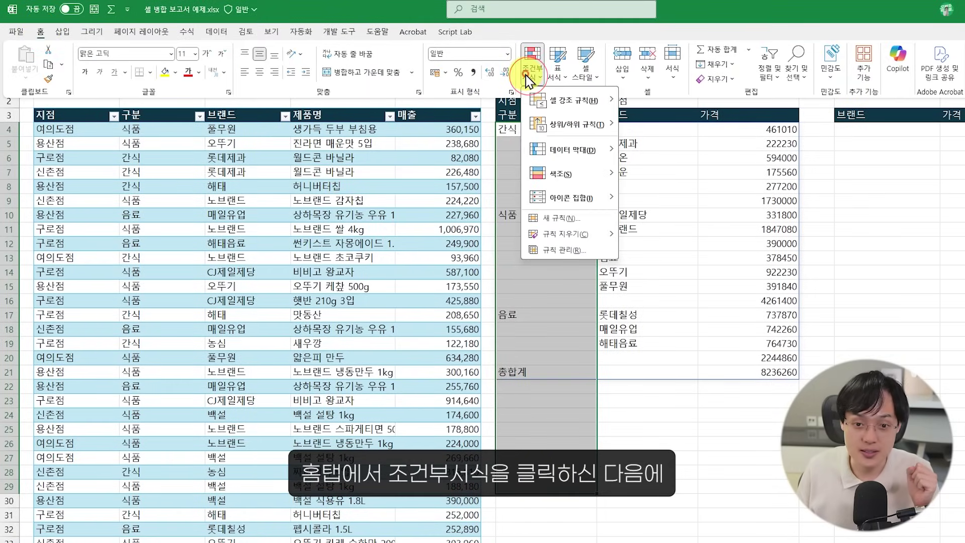
pyautogui.click(567, 217)
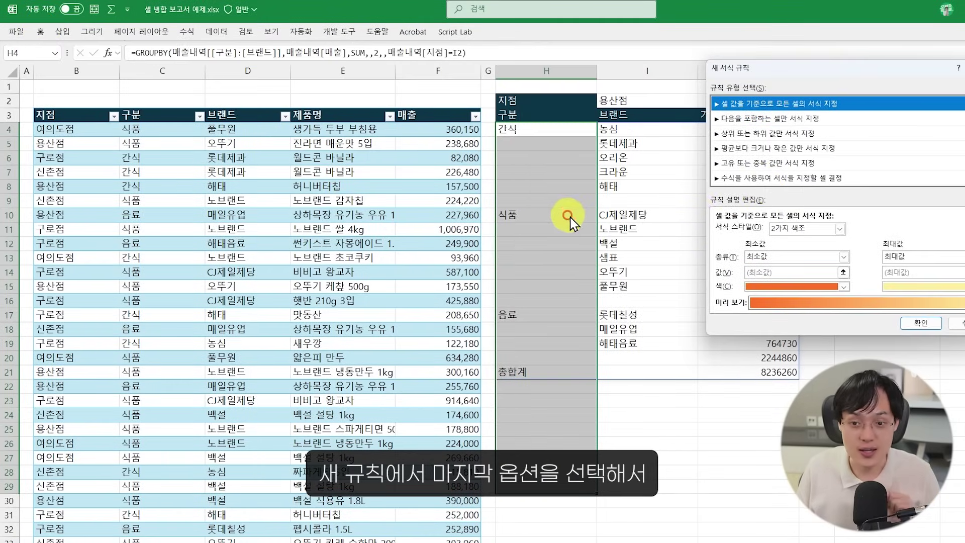
pyautogui.click(772, 178)
pyautogui.click(767, 226)
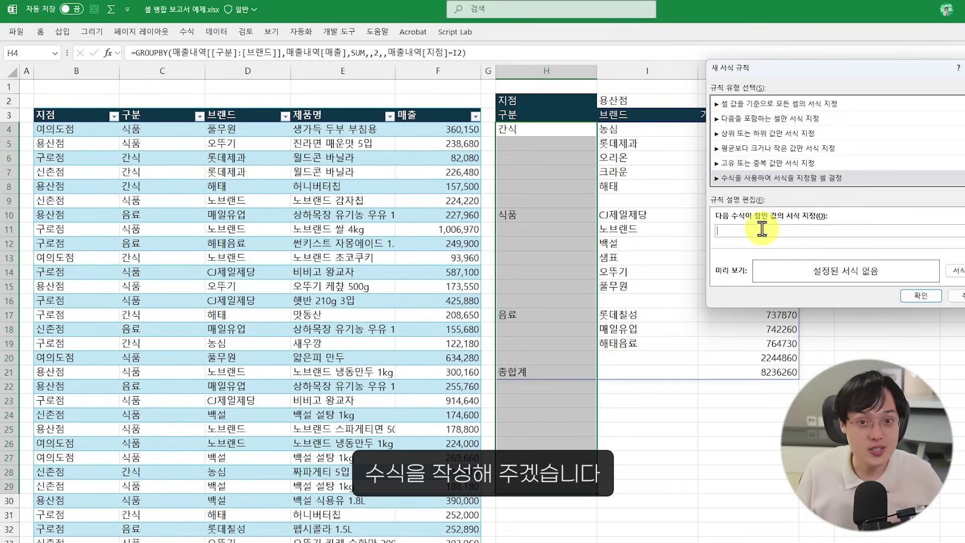
# Step: Enter the rule formula =AND(H4<>H5,H5<>"") to target the last category cell of each group
pyautogui.write('=')
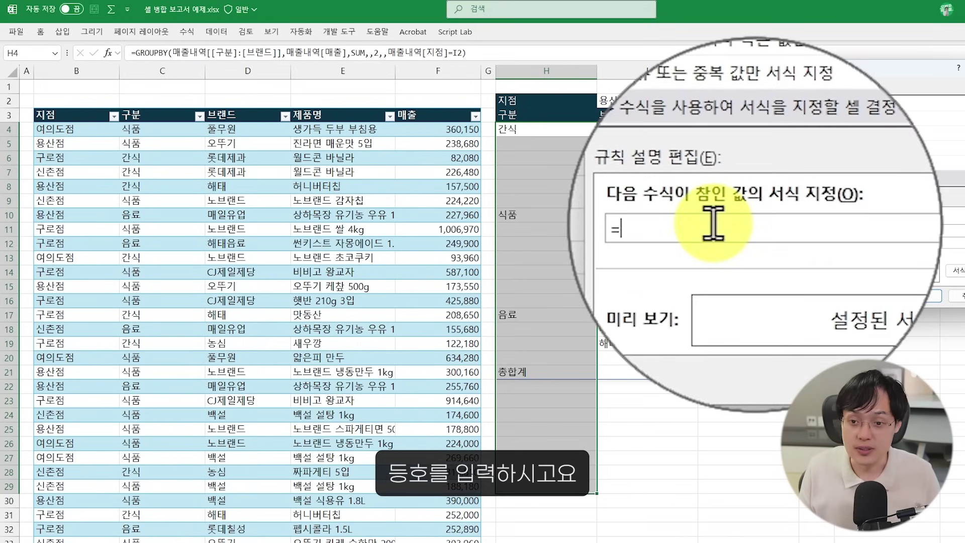
pyautogui.write('a')
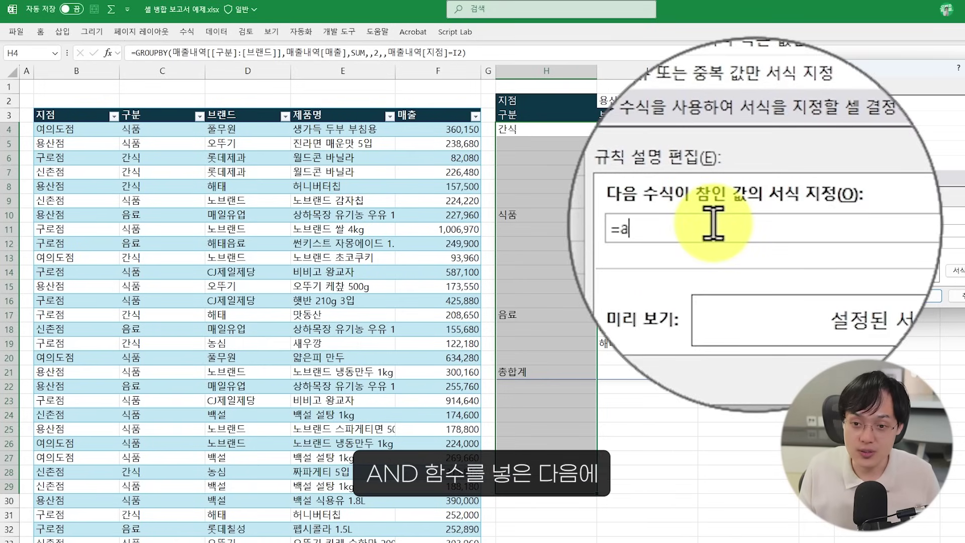
pyautogui.press('BackSpace')
pyautogui.press('capslock')
pyautogui.write('AND(')
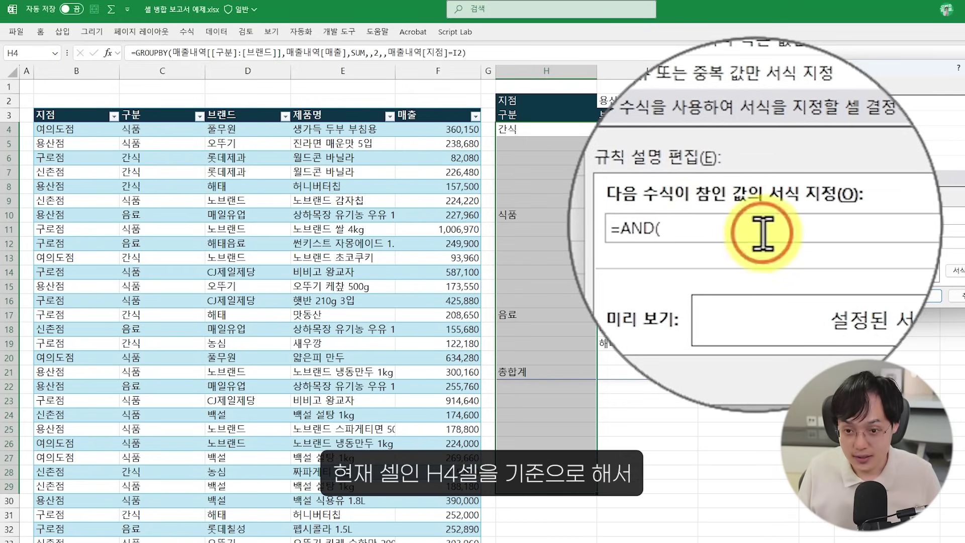
pyautogui.write('H4>')
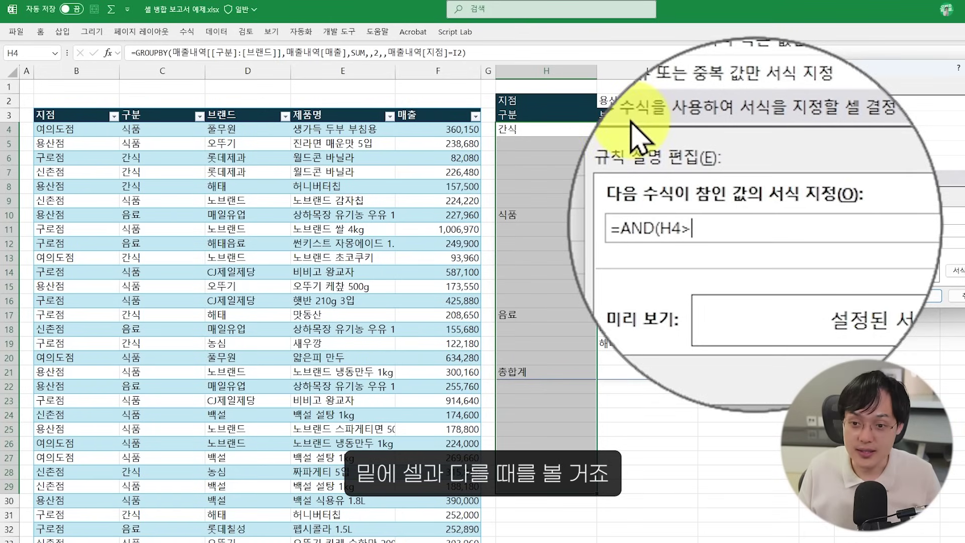
pyautogui.press('BackSpace')
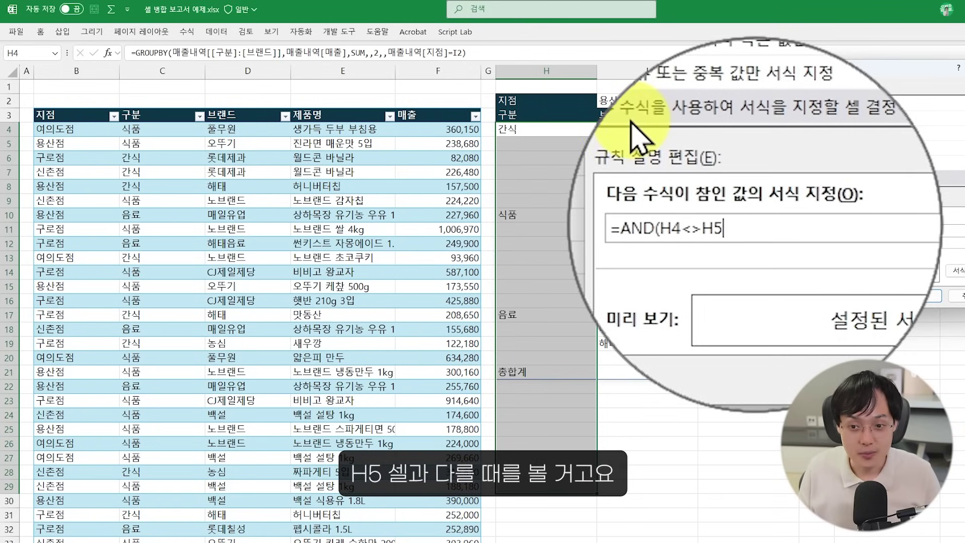
pyautogui.press('BackSpace')
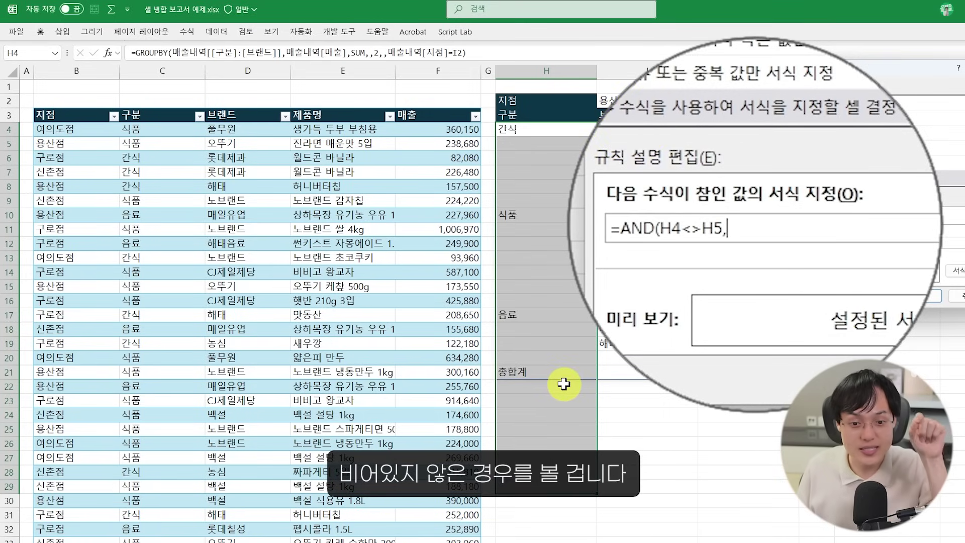
pyautogui.write('H5<>"')
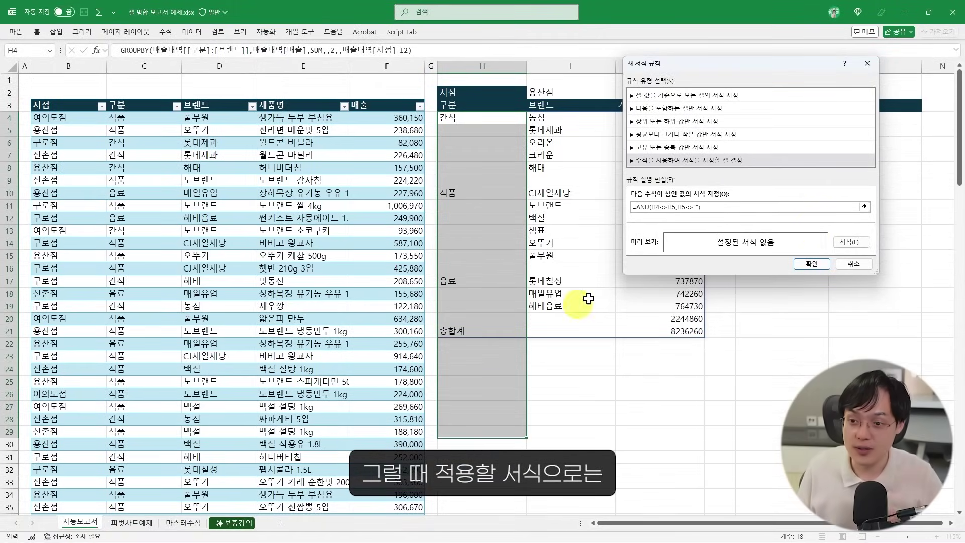
# Step: Assign the custom number format @" 소계" to the rule and apply the rule to the category cells
pyautogui.click(850, 242)
pyautogui.click(641, 144)
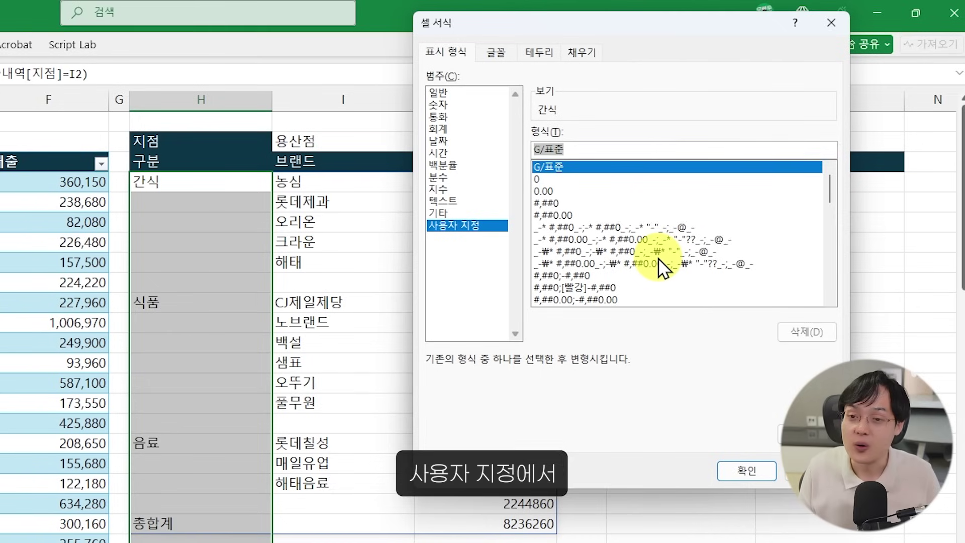
pyautogui.write('@" 소계')
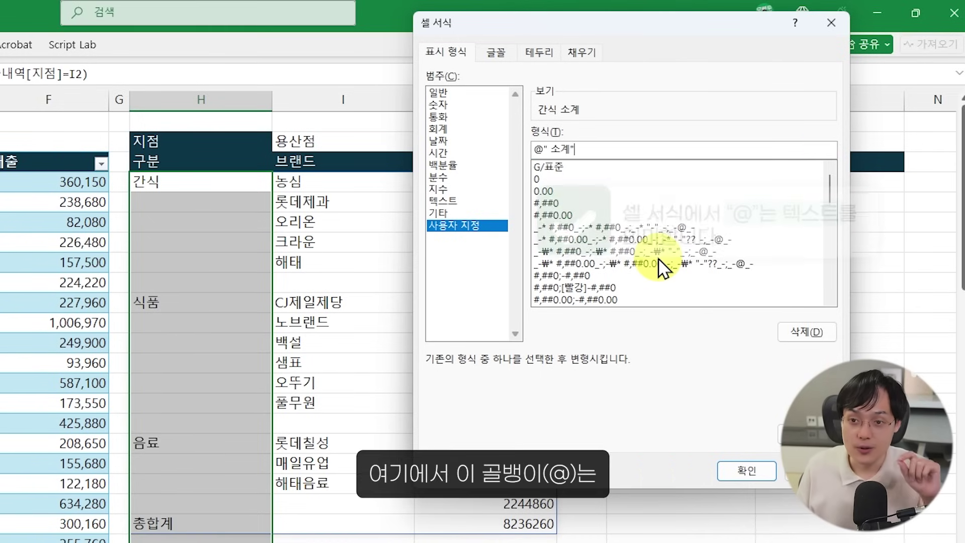
pyautogui.doubleClick(538, 150)
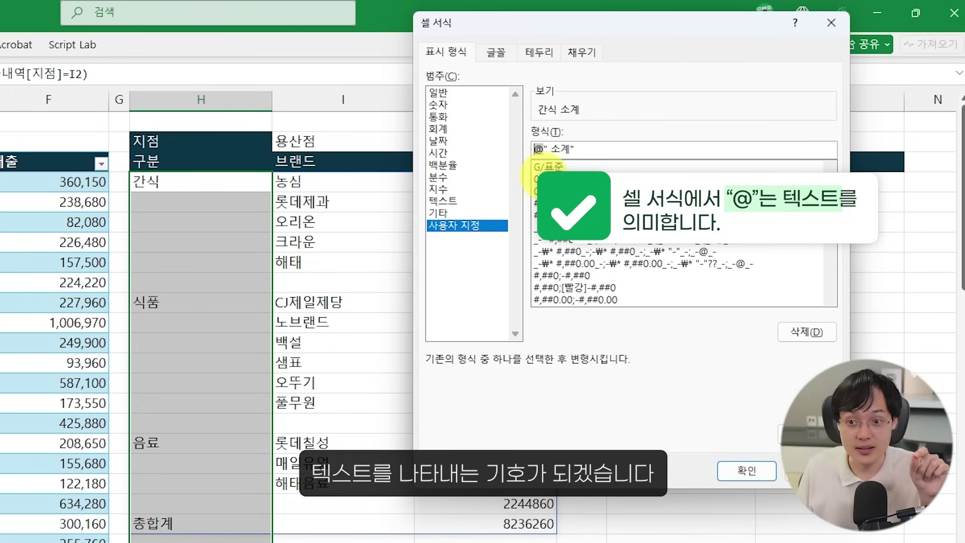
pyautogui.click(575, 148)
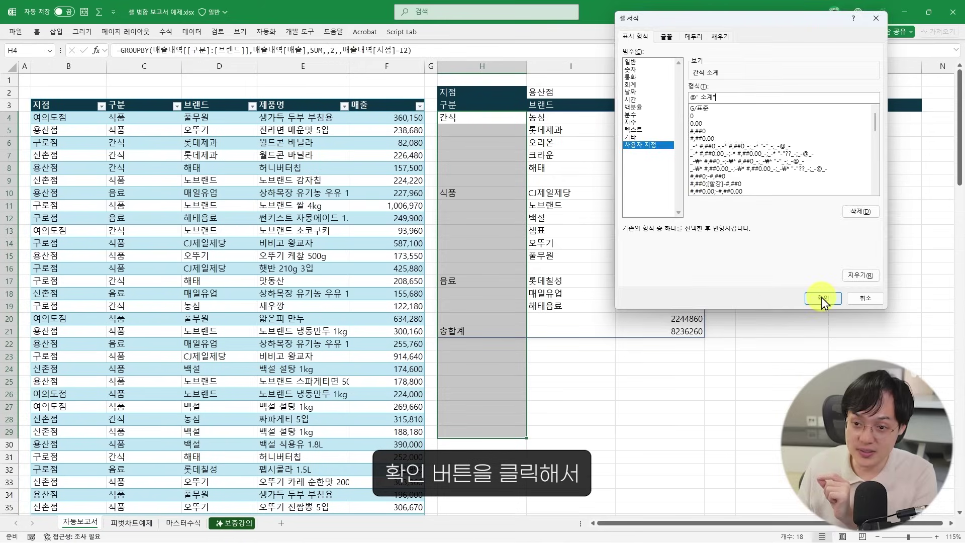
pyautogui.click(744, 470)
pyautogui.click(809, 264)
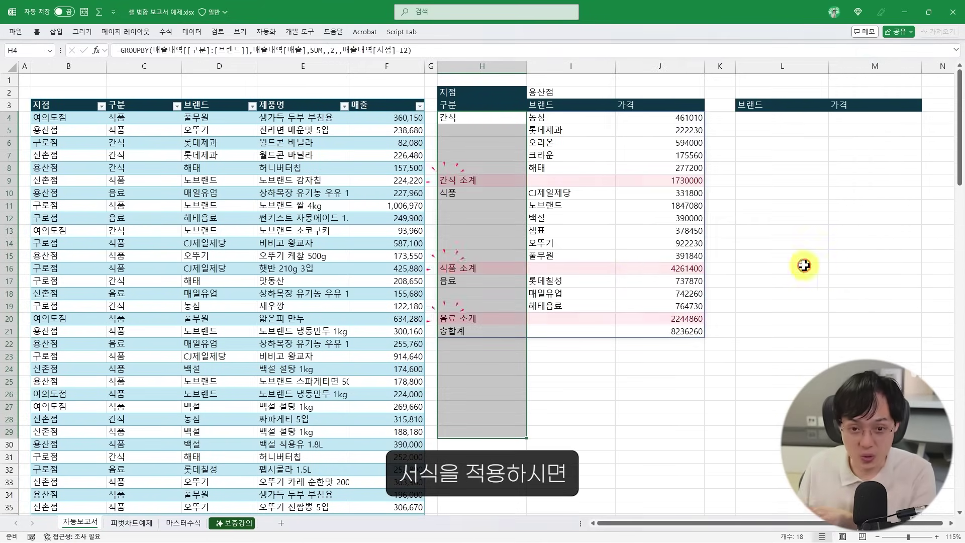
# Step: Check the 간식, 식품 and 음료 subtotal labels in column H of the report
pyautogui.click(567, 244)
pyautogui.click(475, 117)
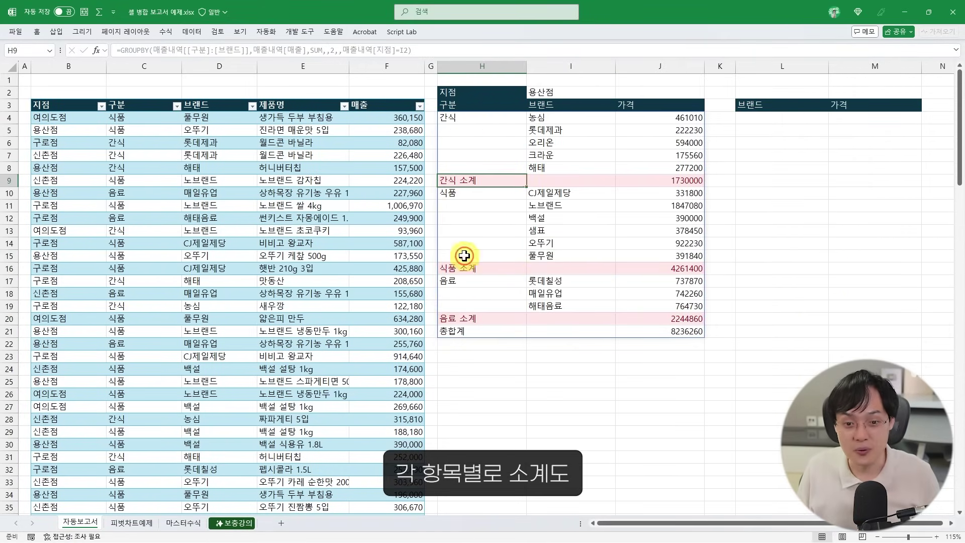
pyautogui.click(471, 318)
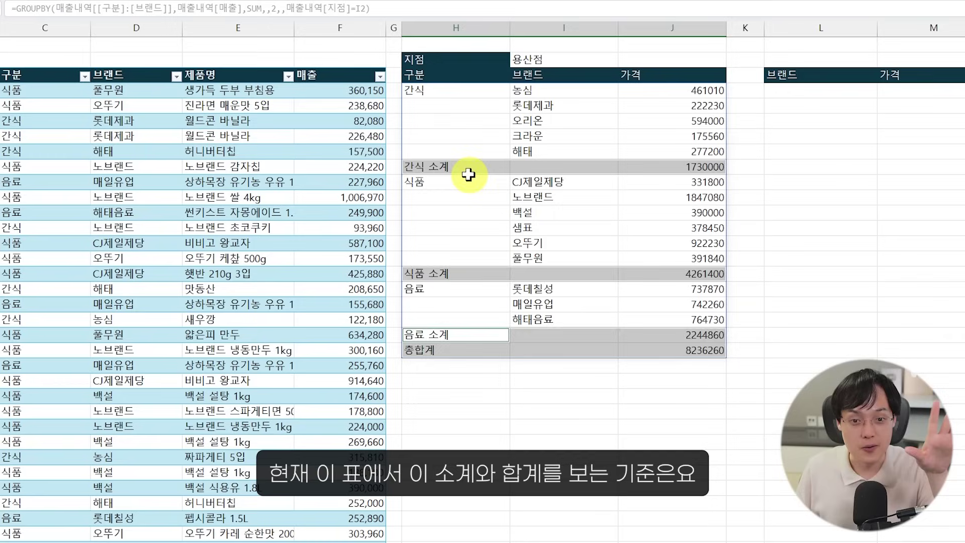
pyautogui.click(452, 274)
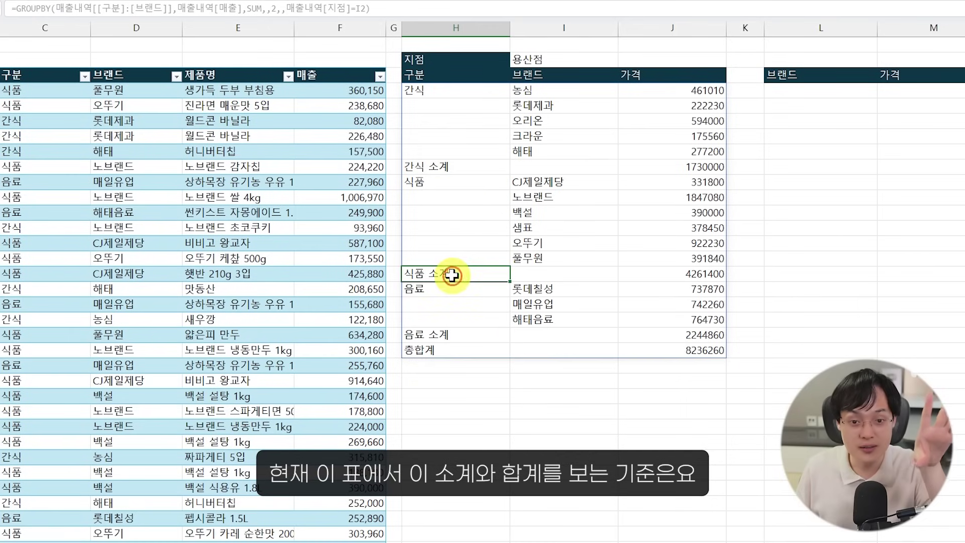
# Step: Compare the brand cells in column I with the category cells in column H on the subtotal and 총합계 rows
pyautogui.click(558, 28)
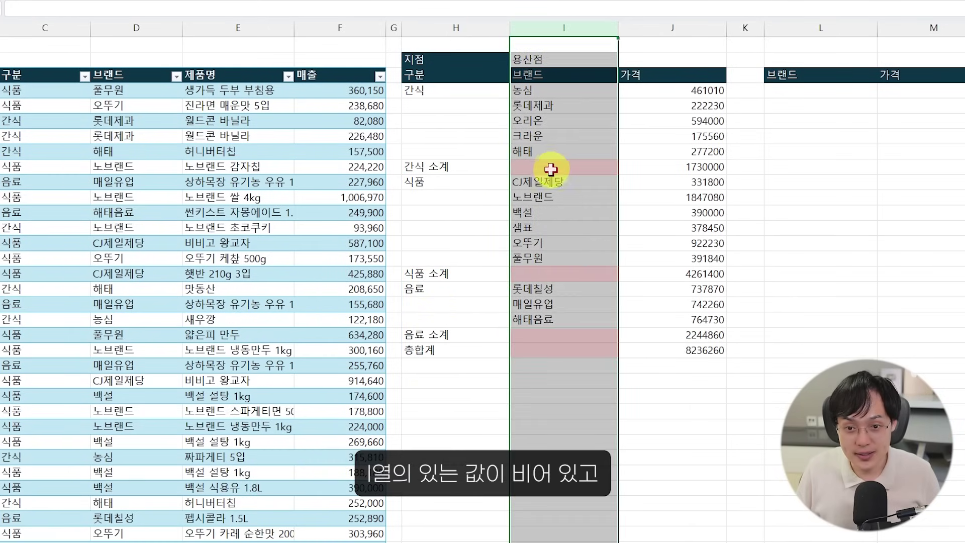
pyautogui.click(533, 337)
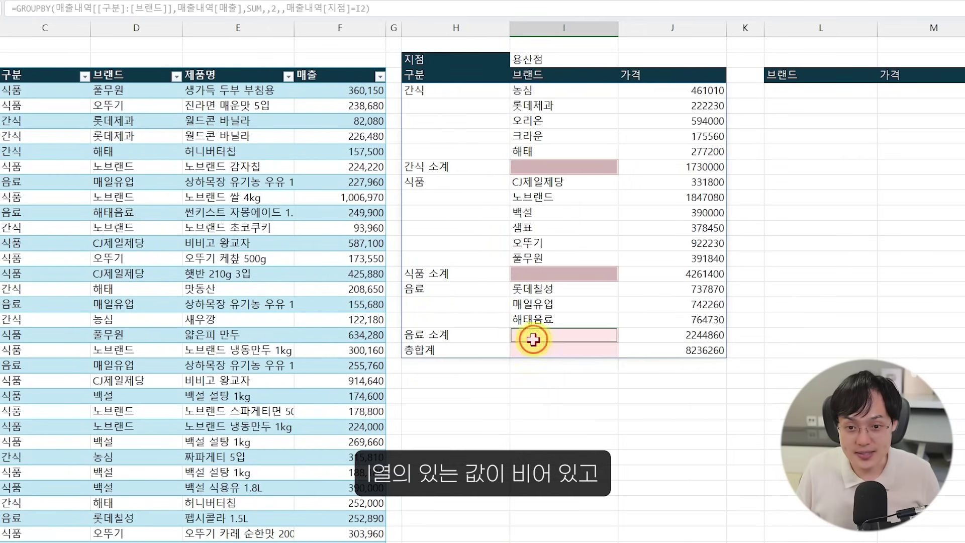
pyautogui.click(460, 167)
pyautogui.keyDown('ctrl'); pyautogui.click(457, 272); pyautogui.keyUp('ctrl')
pyautogui.moveTo(455, 320); pyautogui.dragTo(454, 340)
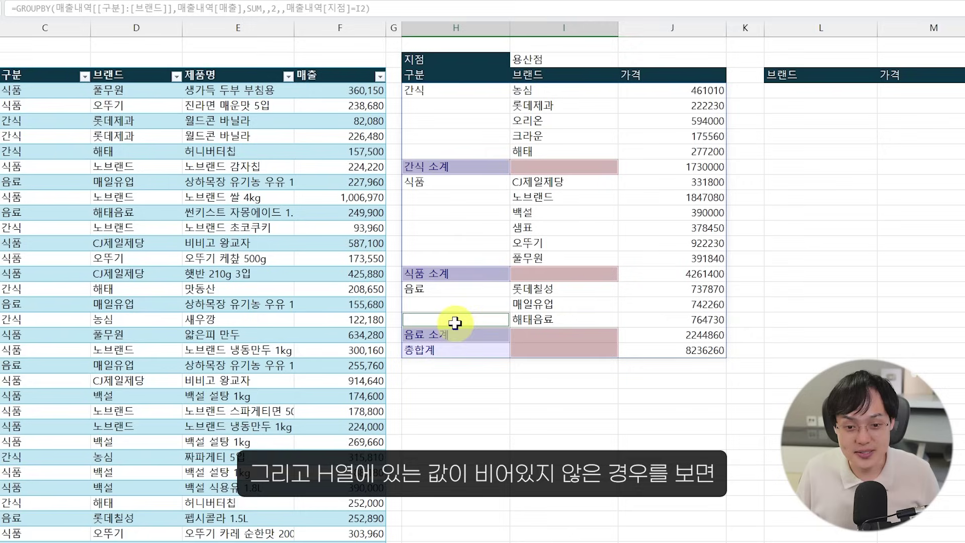
pyautogui.keyDown('ctrl'); pyautogui.click(450, 350); pyautogui.keyUp('ctrl')
pyautogui.moveTo(462, 167); pyautogui.dragTo(648, 168)
pyautogui.moveTo(485, 273); pyautogui.dragTo(689, 275)
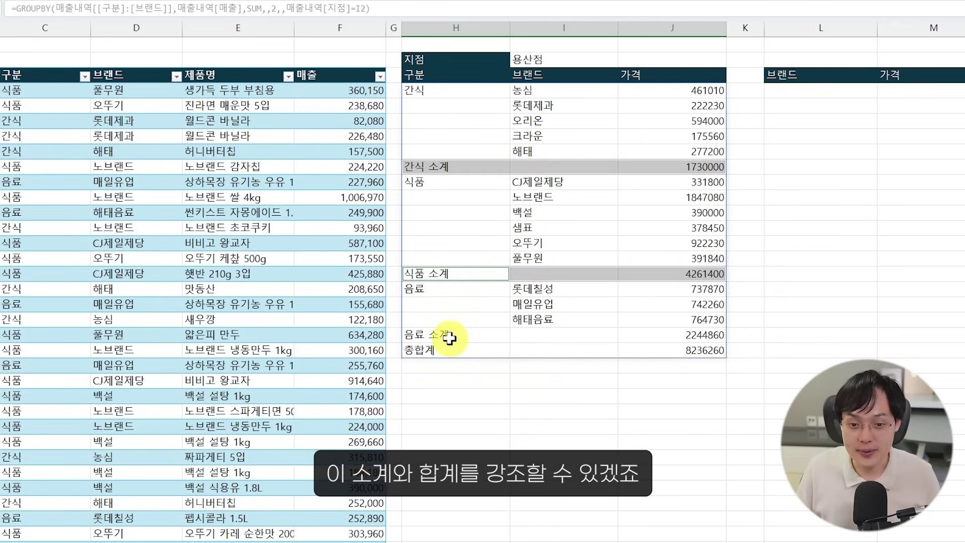
pyautogui.moveTo(446, 334); pyautogui.dragTo(679, 347)
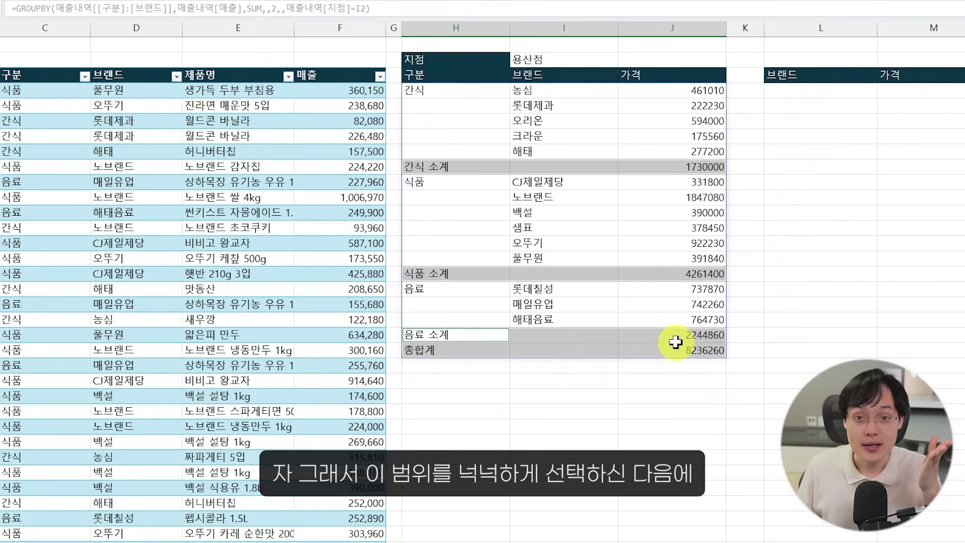
# Step: Start a new formula-based conditional formatting rule for the whole report range H4:J29
pyautogui.moveTo(480, 88); pyautogui.dragTo(629, 472)
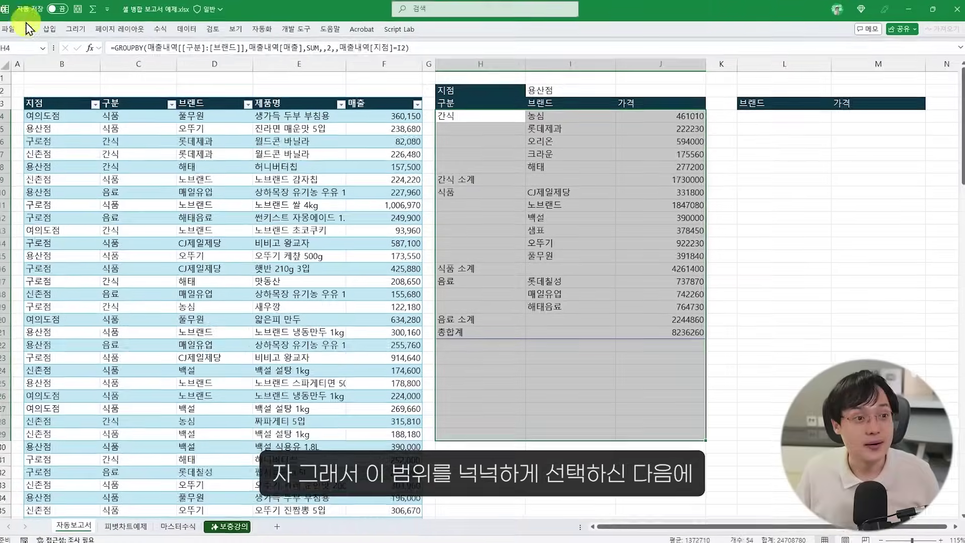
pyautogui.click(31, 28)
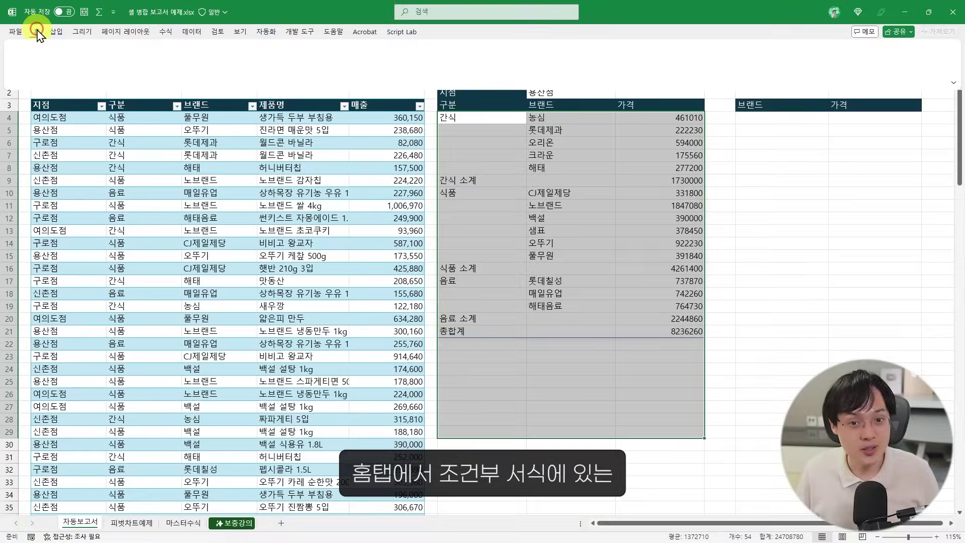
pyautogui.click(469, 63)
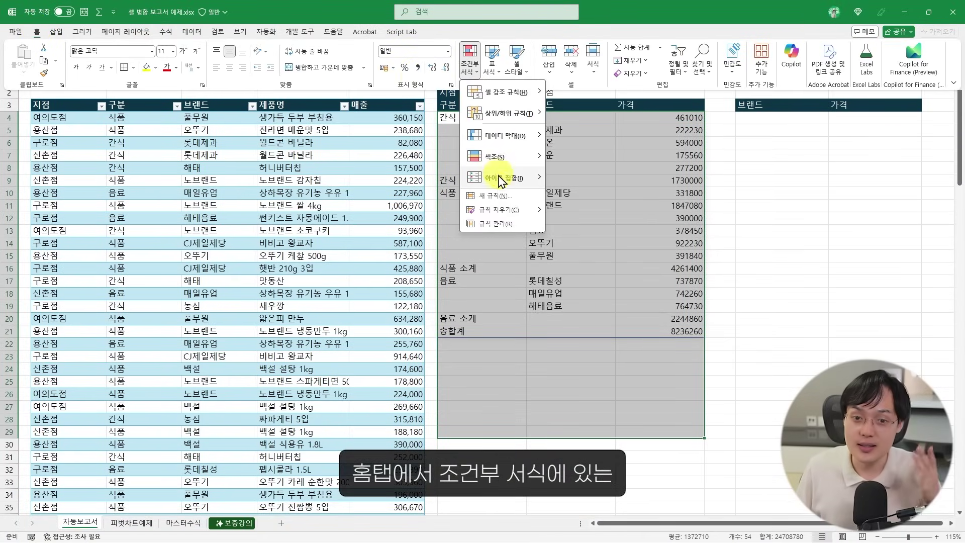
pyautogui.click(497, 196)
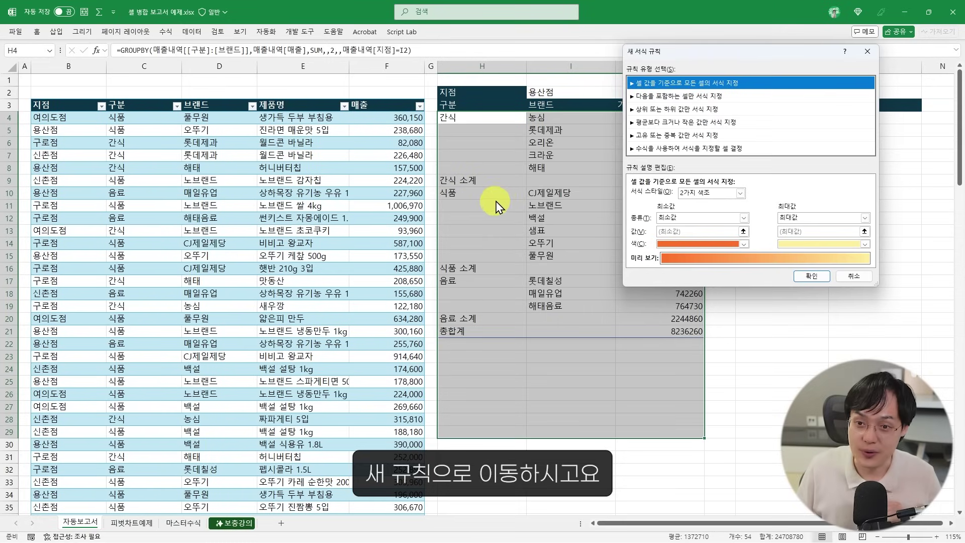
pyautogui.click(664, 149)
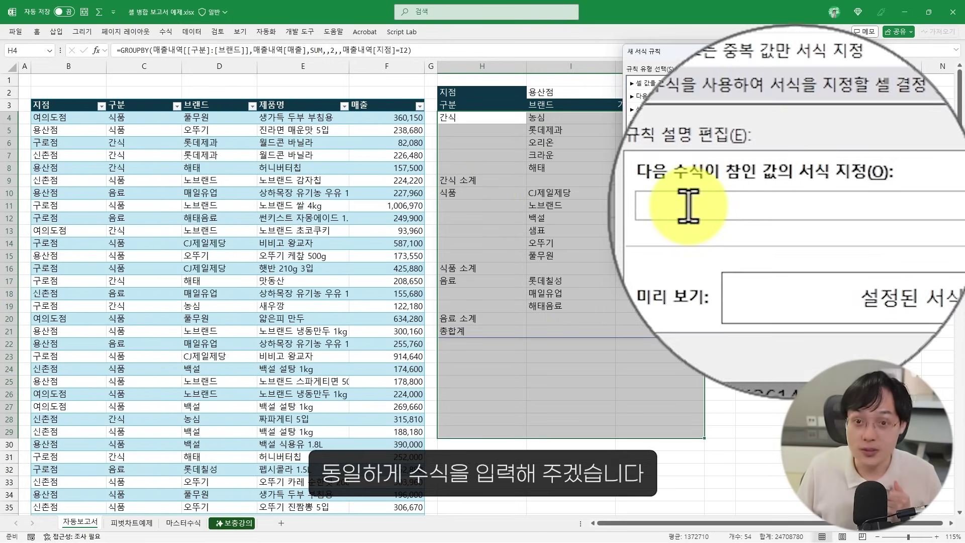
# Step: Enter the rule formula =AND(I4="",H4<>"") to target the subtotal and grand total rows
pyautogui.write('=')
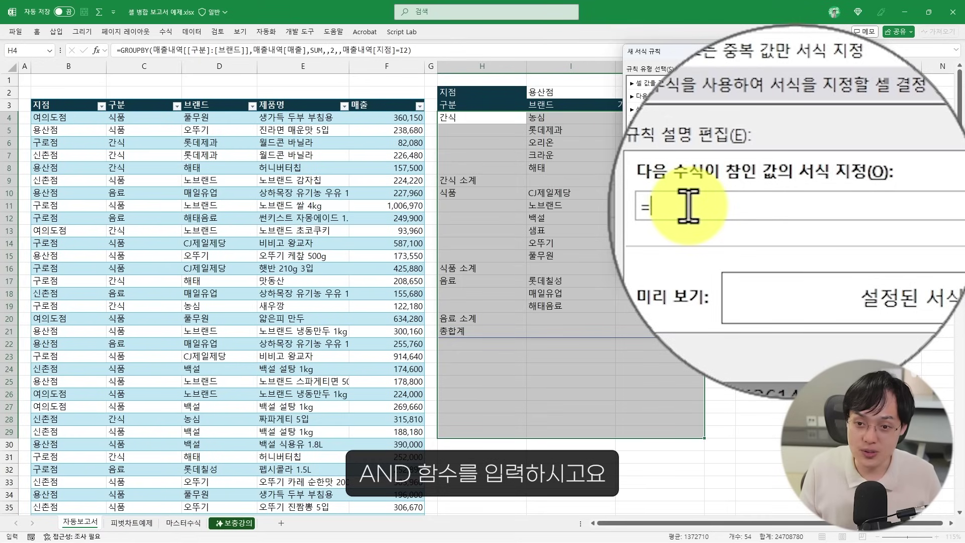
pyautogui.write('무(')
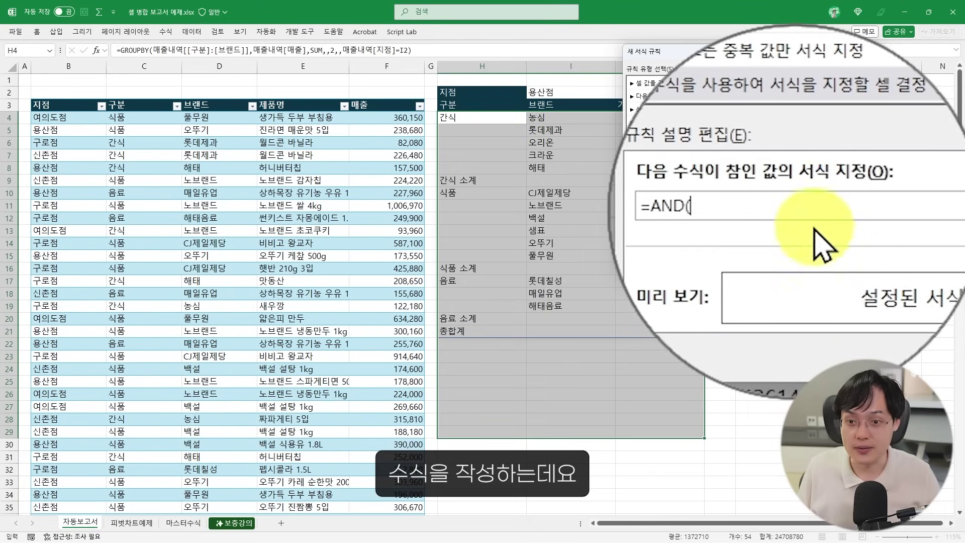
pyautogui.click(819, 211)
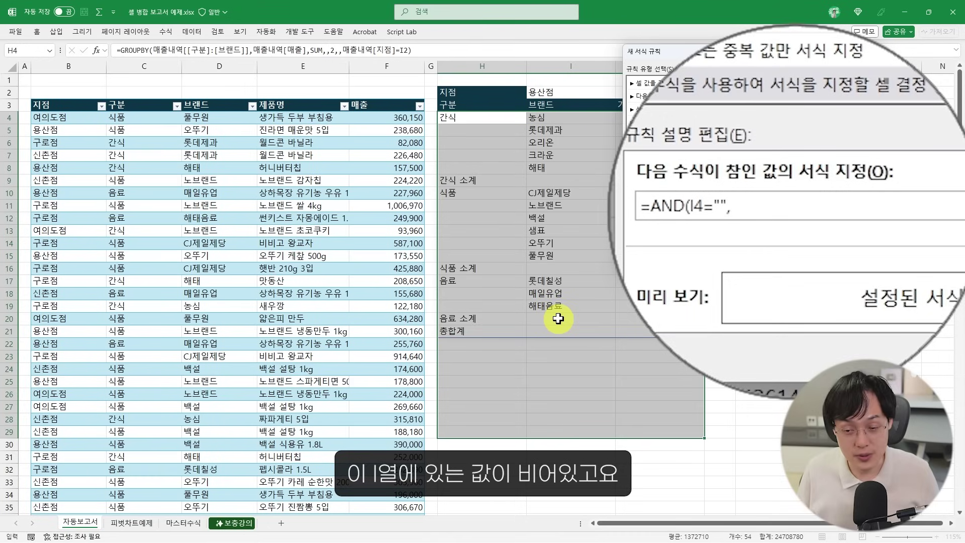
pyautogui.press('BackSpace')
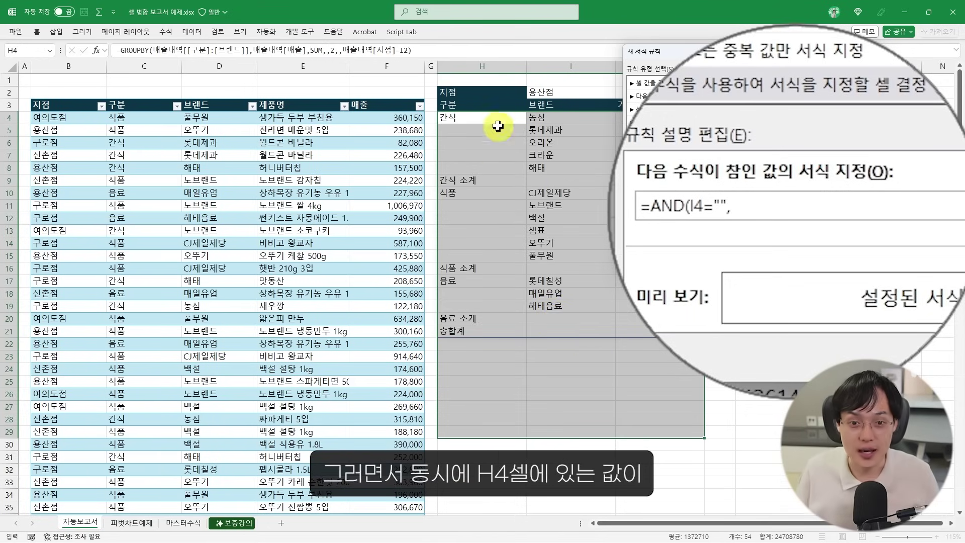
pyautogui.write('<>"')
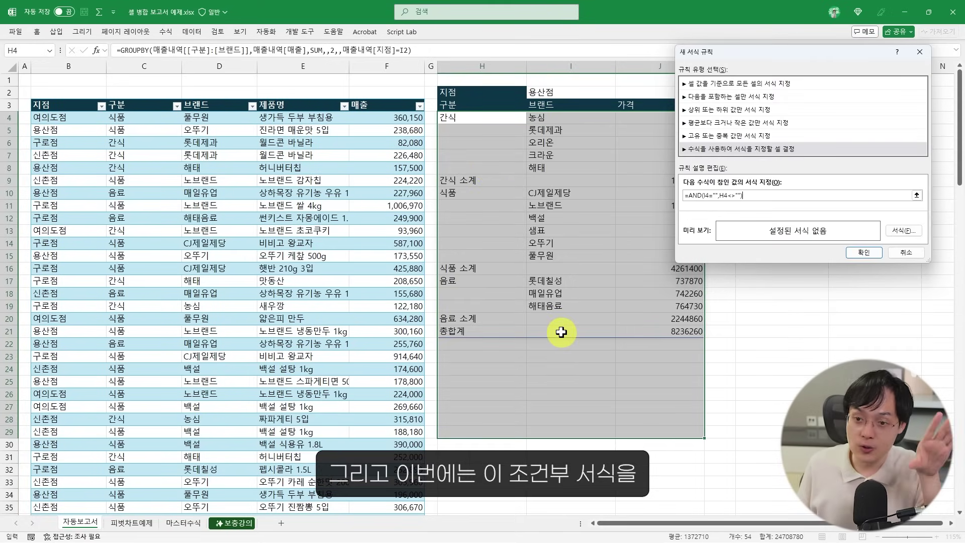
# Step: Lock the column references in the rule formula so it reads =AND($I4="",$H4<>"")
pyautogui.moveTo(702, 60); pyautogui.dragTo(718, 54)
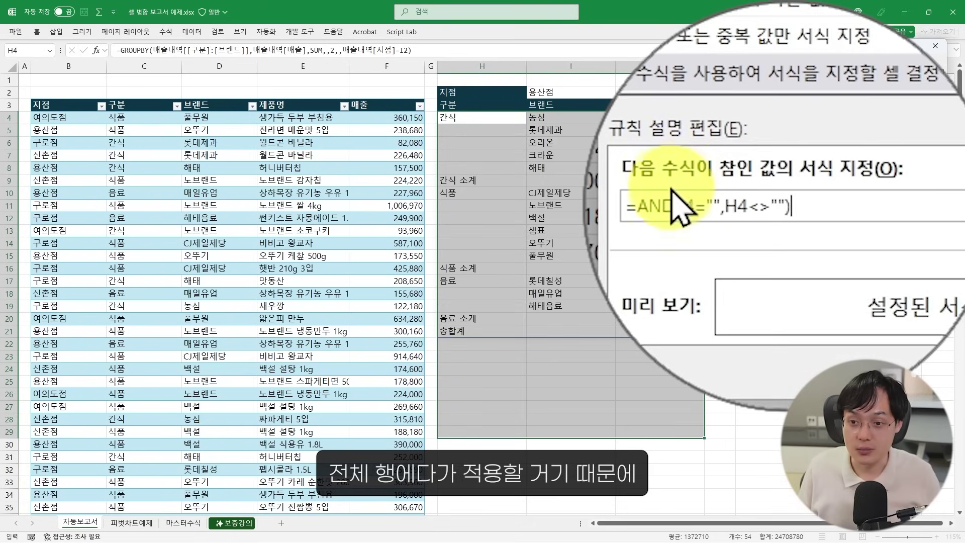
pyautogui.click(675, 206)
pyautogui.write('$')
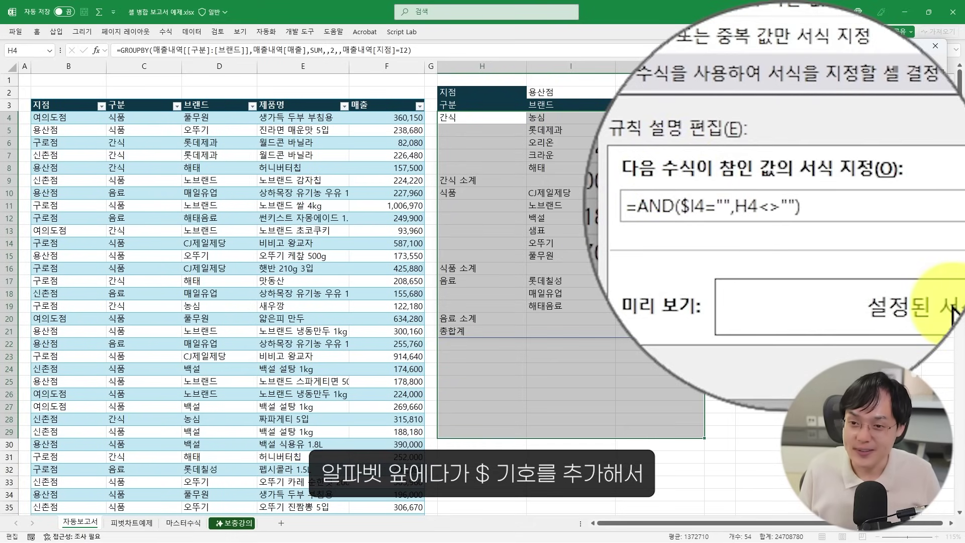
pyautogui.press('Right')
pyautogui.press('Right')
pyautogui.press('Right')
pyautogui.press('Right')
pyautogui.press('Right')
pyautogui.press('Right')
pyautogui.write('$')
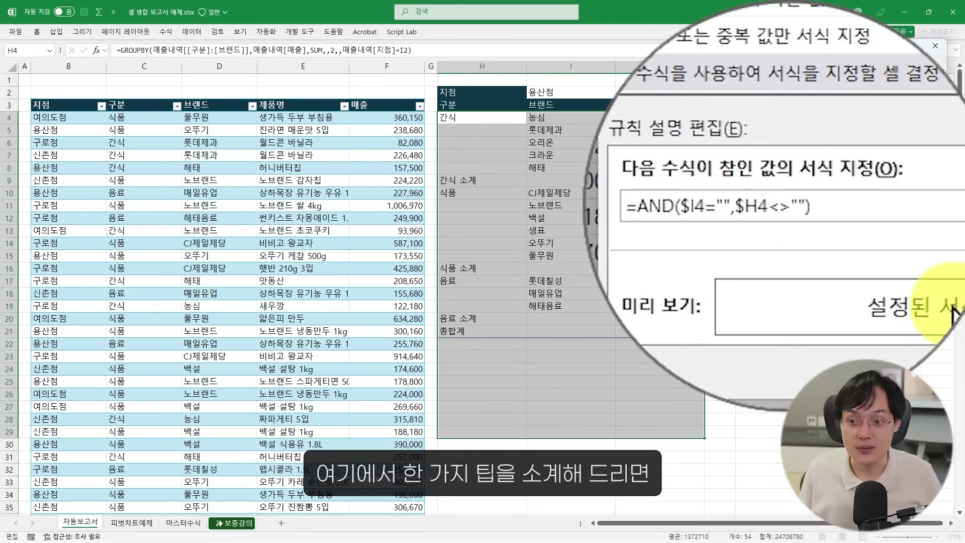
pyautogui.write('+')
pyautogui.press('Left')
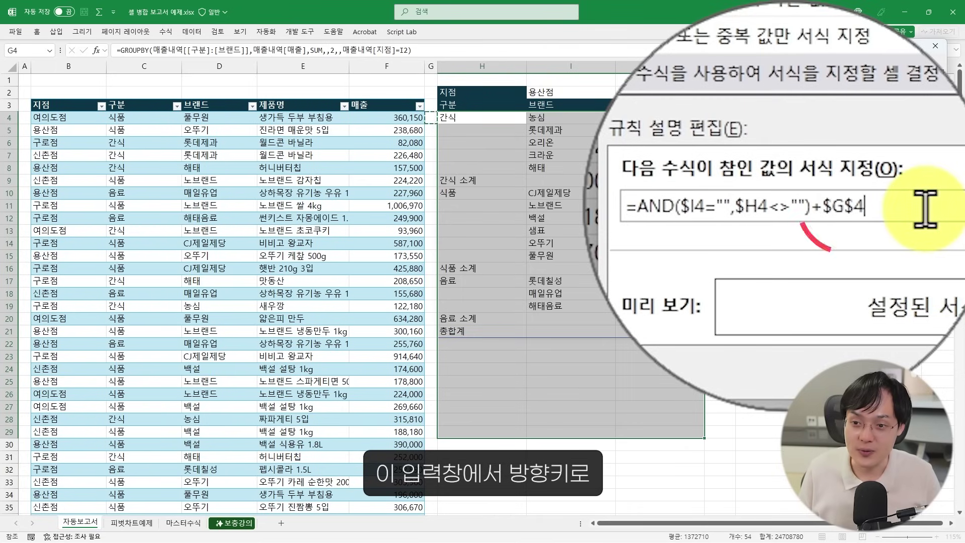
pyautogui.press('Left')
pyautogui.press('Right')
pyautogui.press('Right')
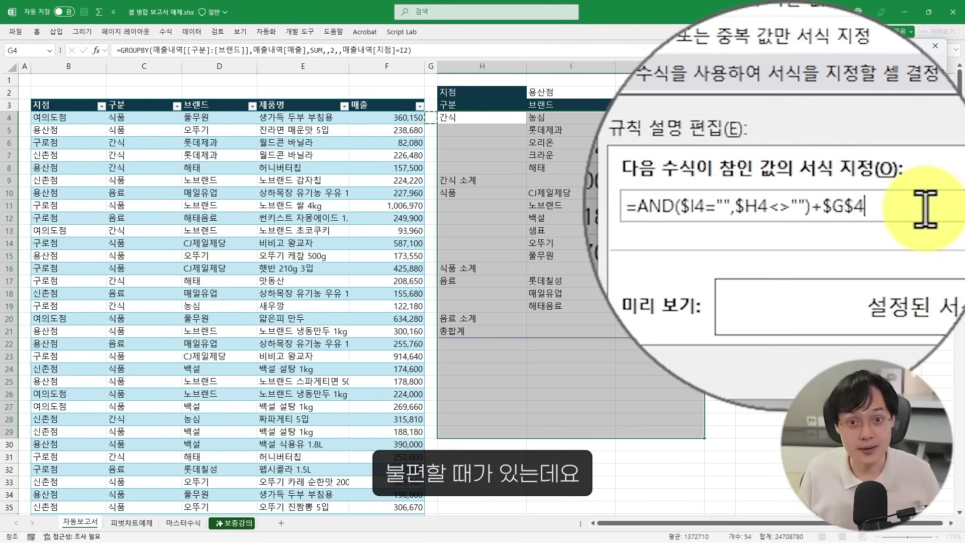
pyautogui.press('BackSpace')
pyautogui.press('BackSpace')
pyautogui.press('BackSpace')
pyautogui.press('BackSpace')
pyautogui.press('BackSpace')
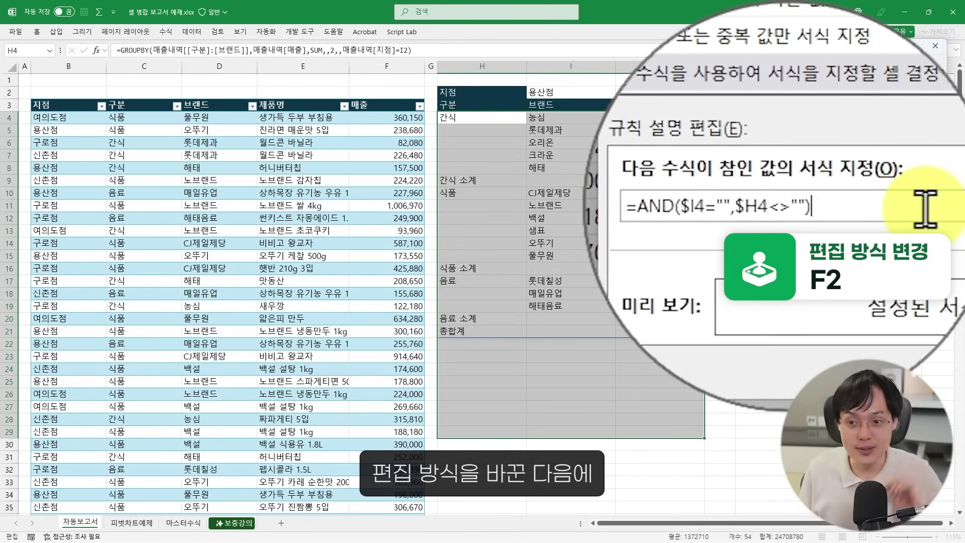
pyautogui.press('Left')
pyautogui.press('Left')
pyautogui.press('Left')
pyautogui.press('Right')
pyautogui.press('Right')
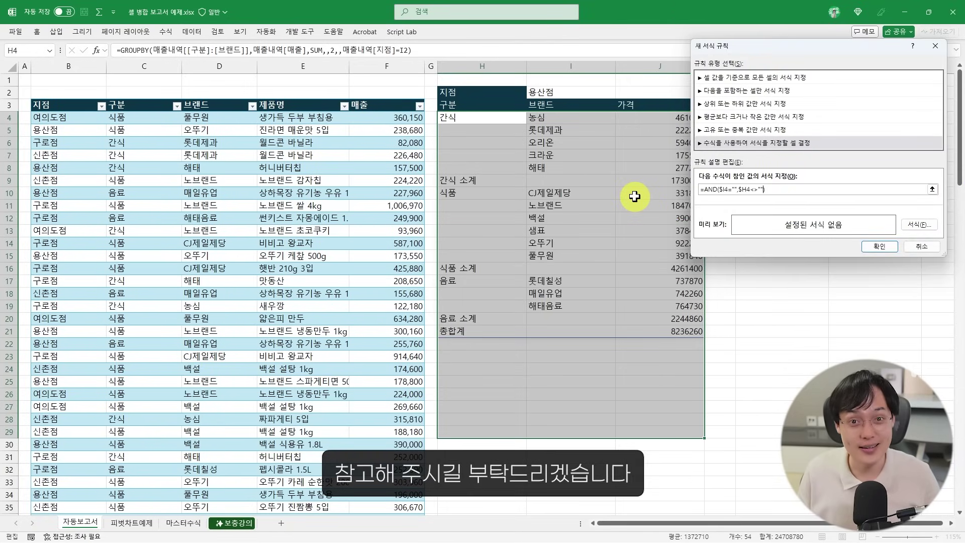
pyautogui.press('F2')
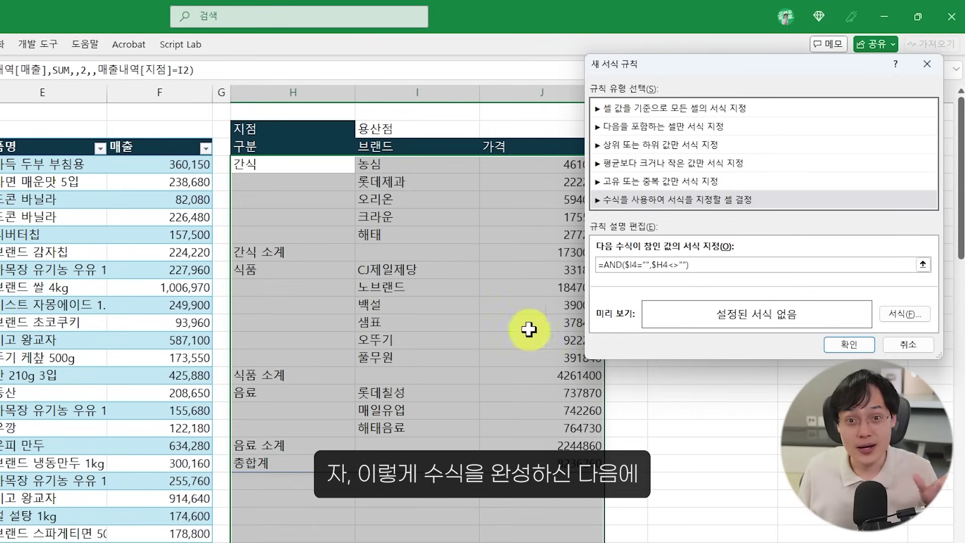
# Step: Give the rule a bold font with top and bottom borders and apply it to the report range
pyautogui.click(908, 221)
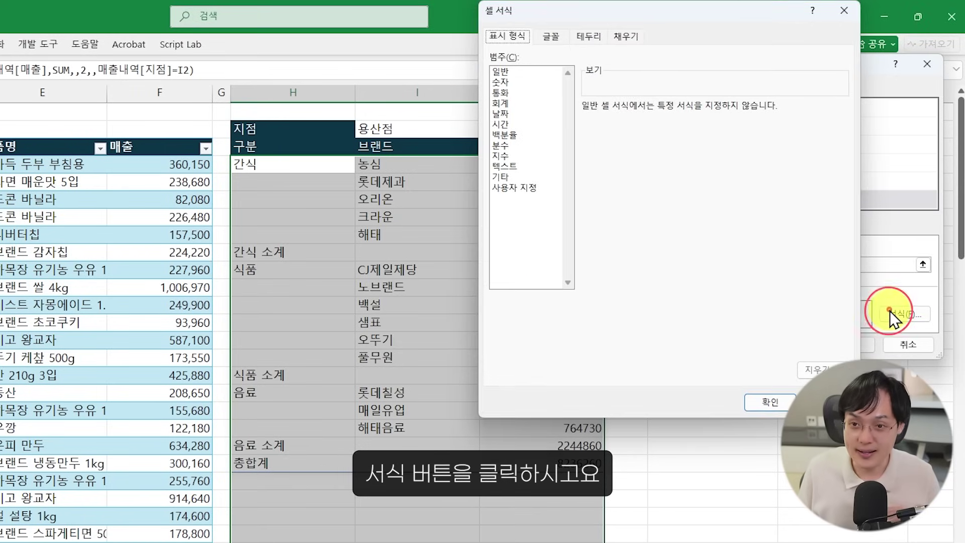
pyautogui.click(559, 34)
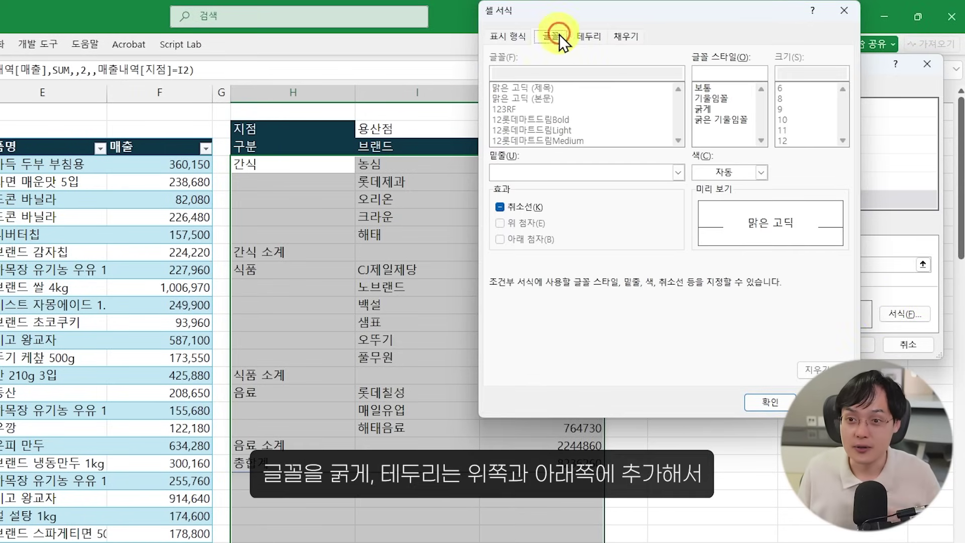
pyautogui.click(713, 110)
pyautogui.click(598, 37)
pyautogui.click(535, 167)
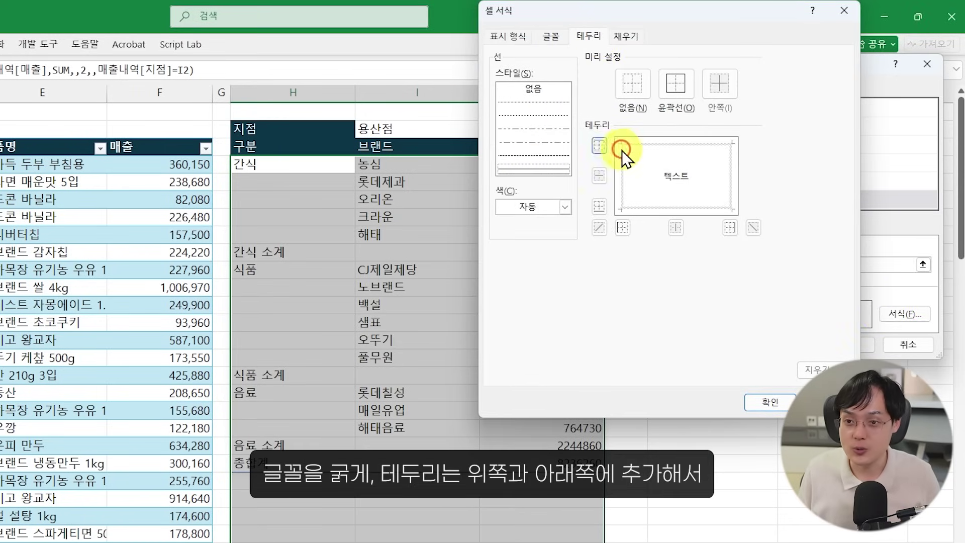
pyautogui.click(634, 145)
pyautogui.click(664, 210)
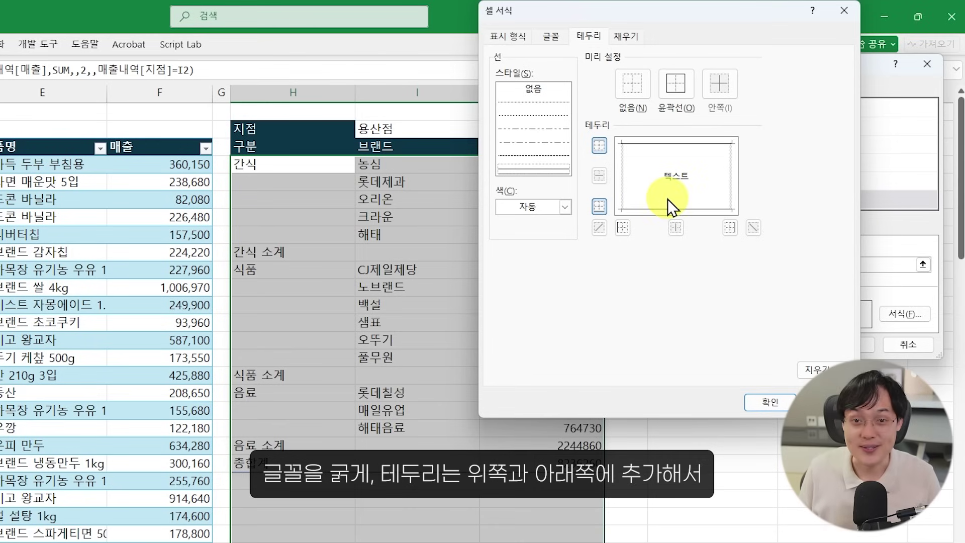
pyautogui.click(759, 402)
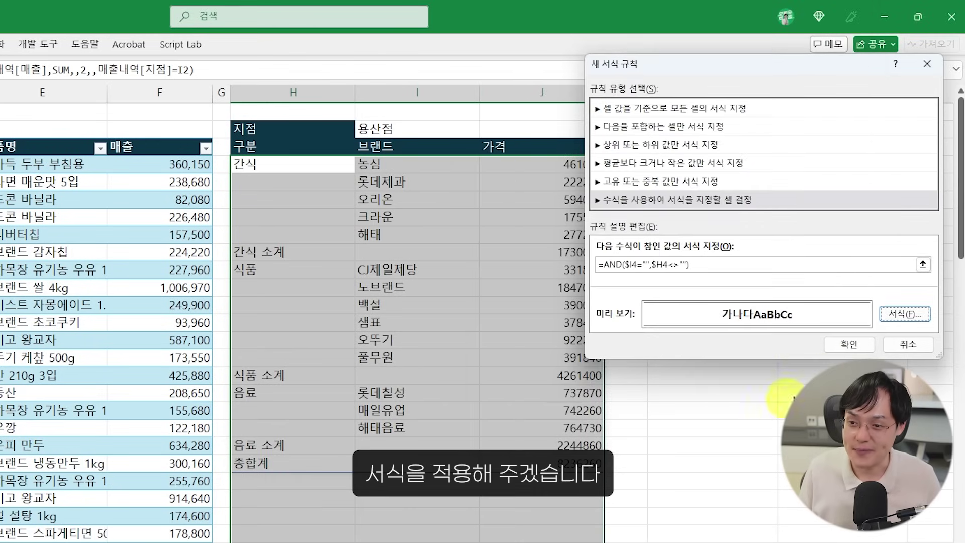
pyautogui.click(845, 345)
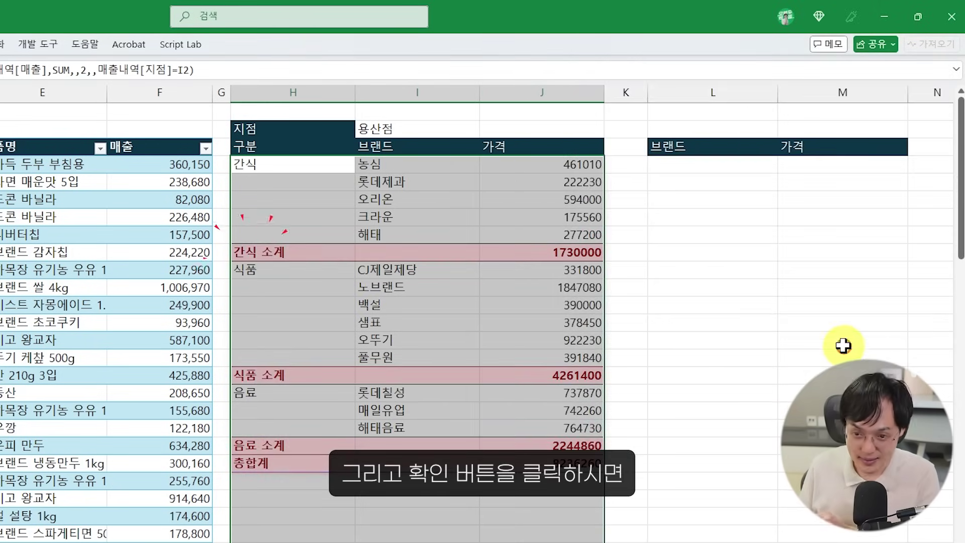
# Step: Check the formatting of the 간식 소계 and 식품 소계 rows in the report
pyautogui.click(395, 333)
pyautogui.moveTo(301, 252); pyautogui.dragTo(417, 253)
pyautogui.moveTo(311, 376); pyautogui.dragTo(503, 372)
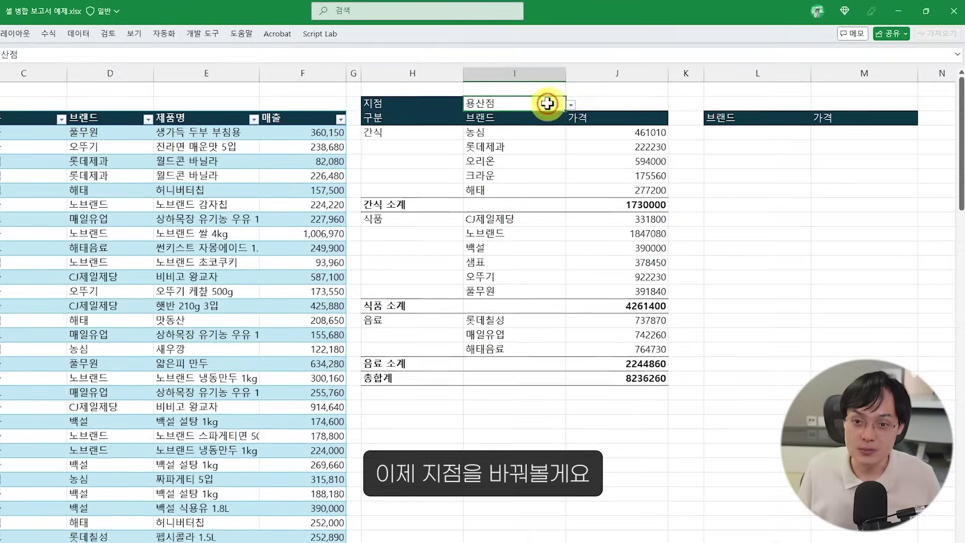
# Step: Switch the report's branch in I2 first to 여의도점 and finally to 신촌점
pyautogui.click(478, 121)
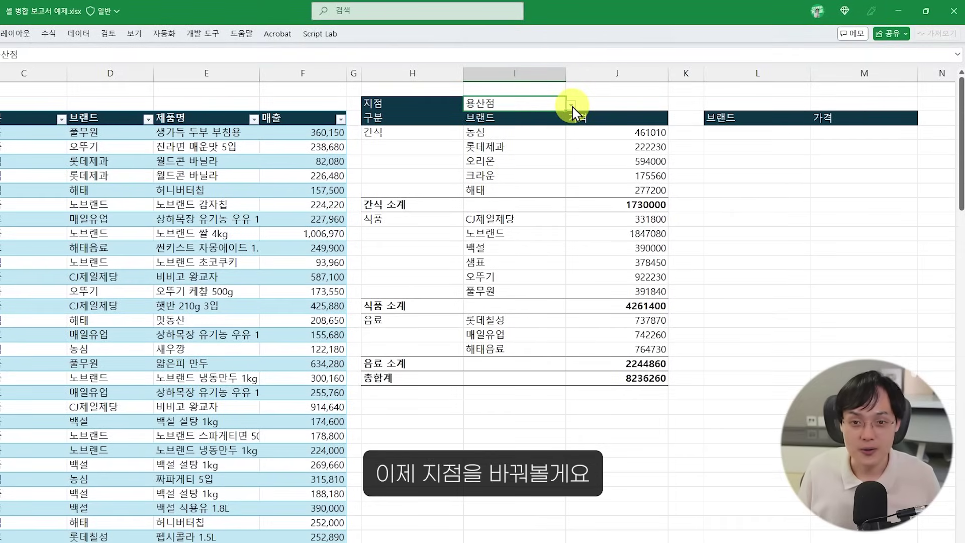
pyautogui.click(572, 105)
pyautogui.click(549, 118)
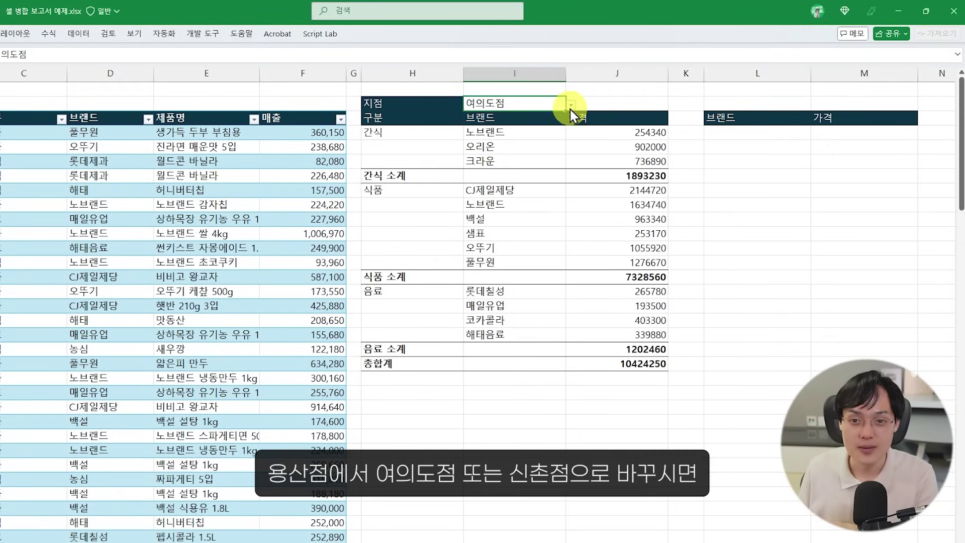
pyautogui.click(571, 106)
pyautogui.click(496, 162)
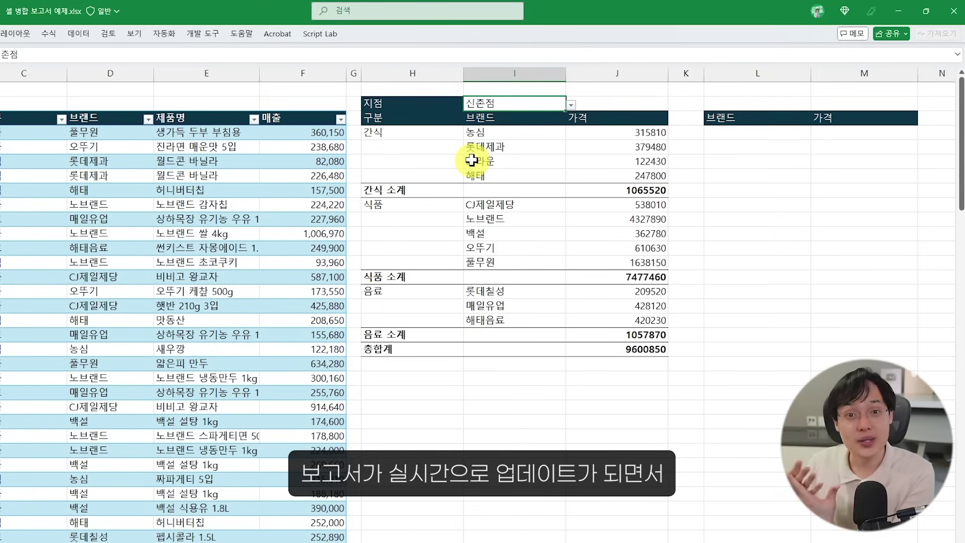
pyautogui.click(428, 194)
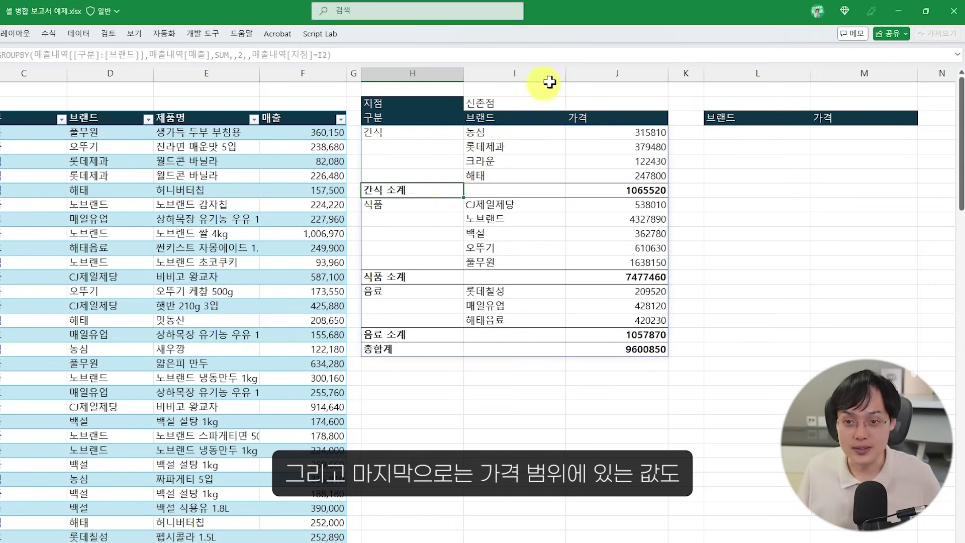
# Step: Apply the number format with thousands separators to the whole 가격 column J and check the report values
pyautogui.click(612, 73)
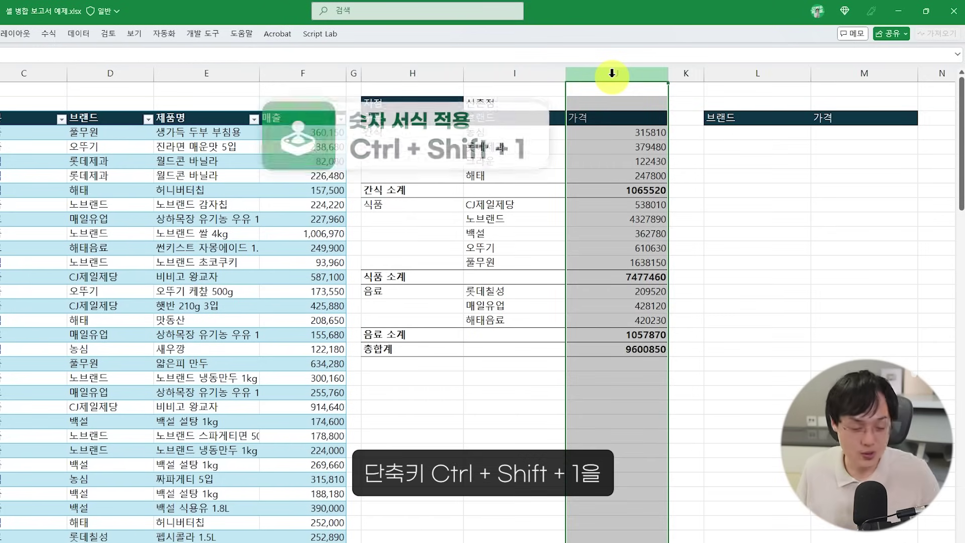
pyautogui.hotkey('ctrl', 'shift', '1')
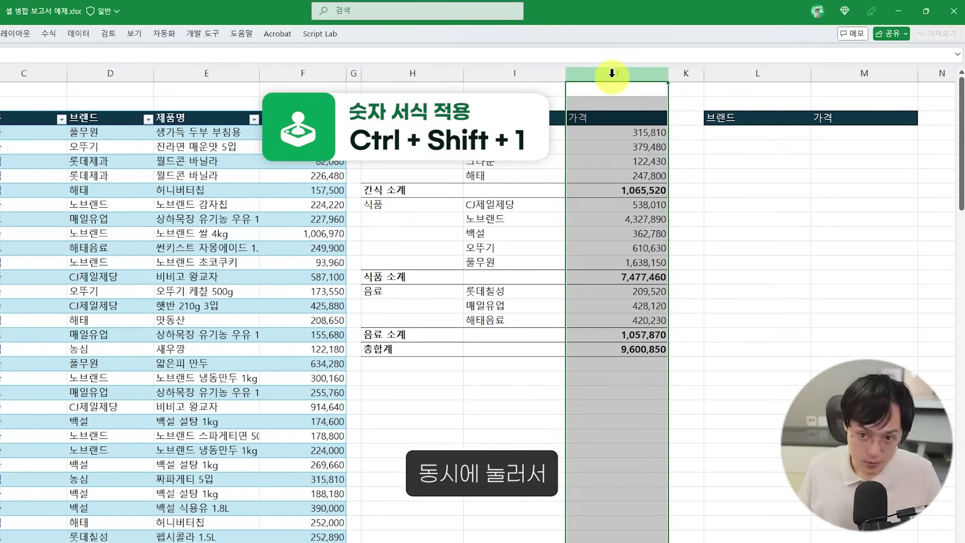
pyautogui.click(621, 132)
pyautogui.click(622, 162)
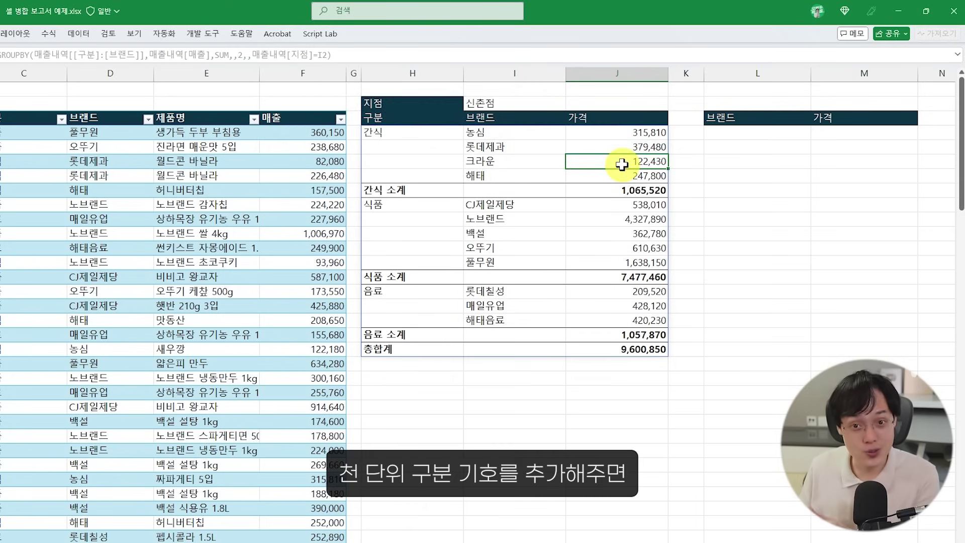
pyautogui.moveTo(438, 131); pyautogui.dragTo(617, 259)
pyautogui.click(617, 260)
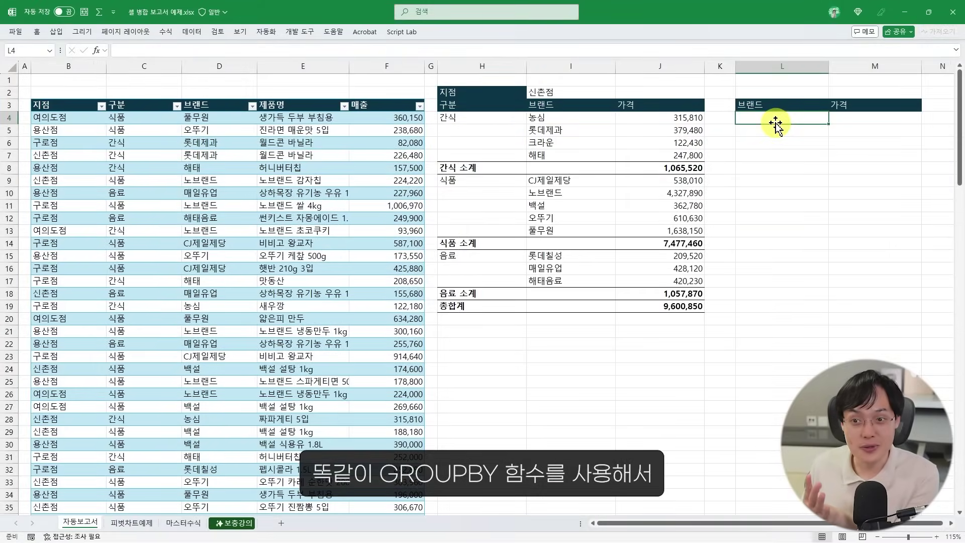
# Step: Start a GROUPBY formula in L4 with 매출내역[브랜드] as the row field and 매출내역[매출] as the values
pyautogui.hscroll(1, 777, 125)
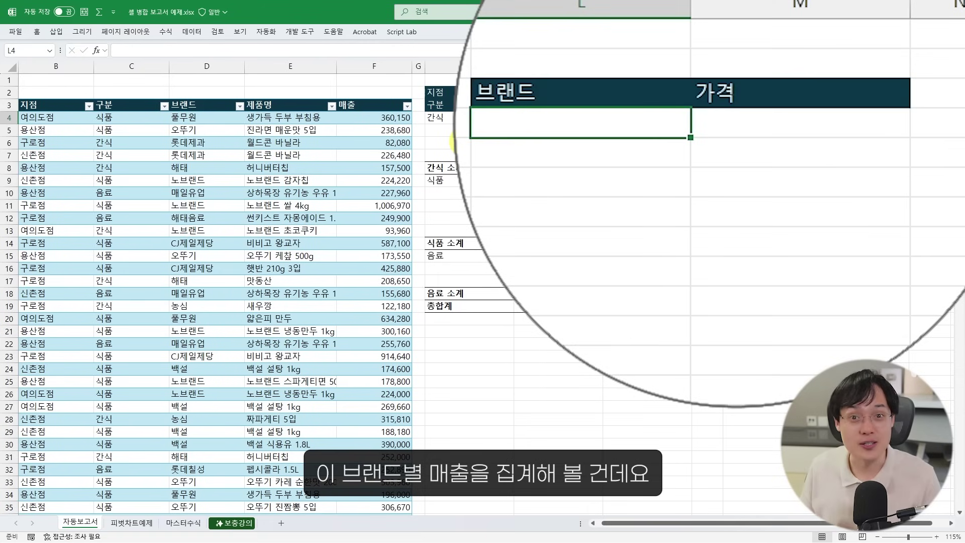
pyautogui.write('G')
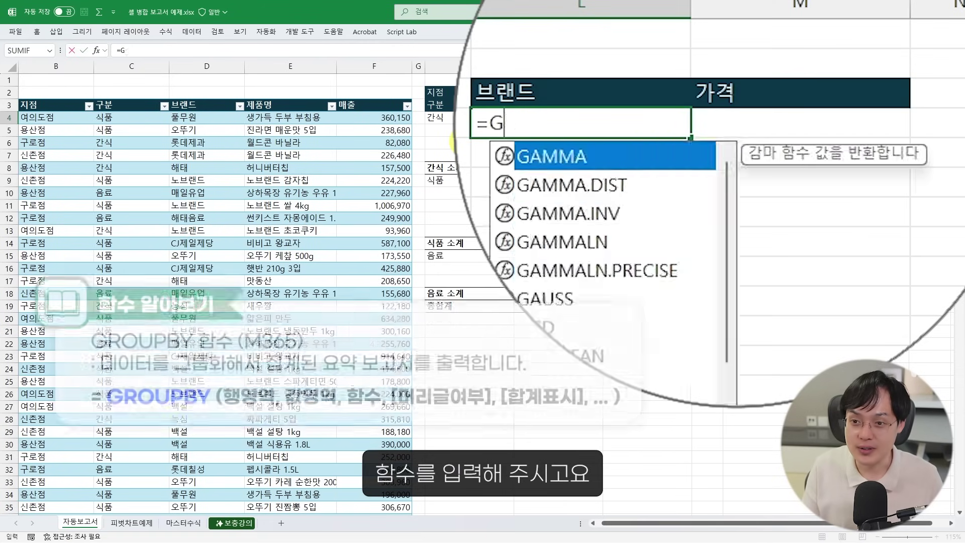
pyautogui.write('ROUPBY(')
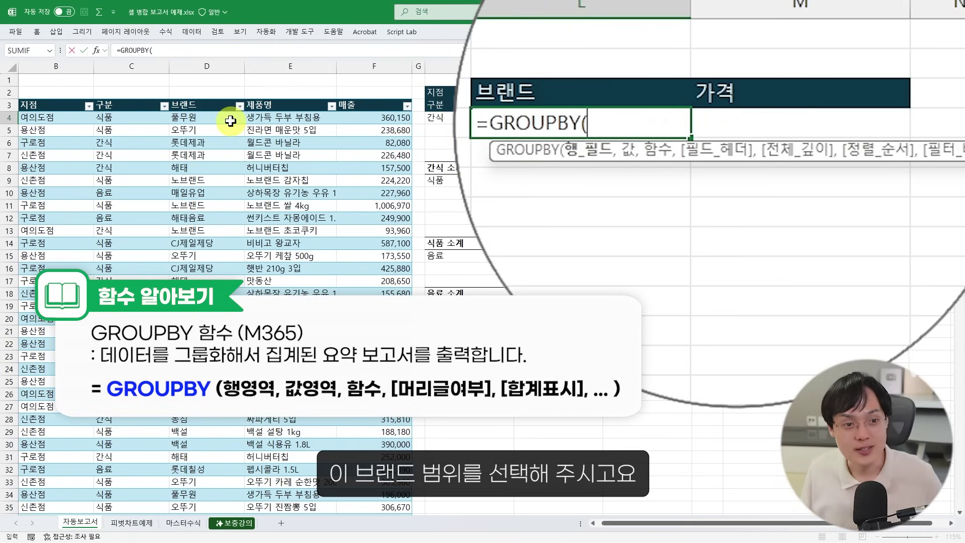
pyautogui.click(230, 121)
pyautogui.hotkey('ctrl', 'shift', 'Down')
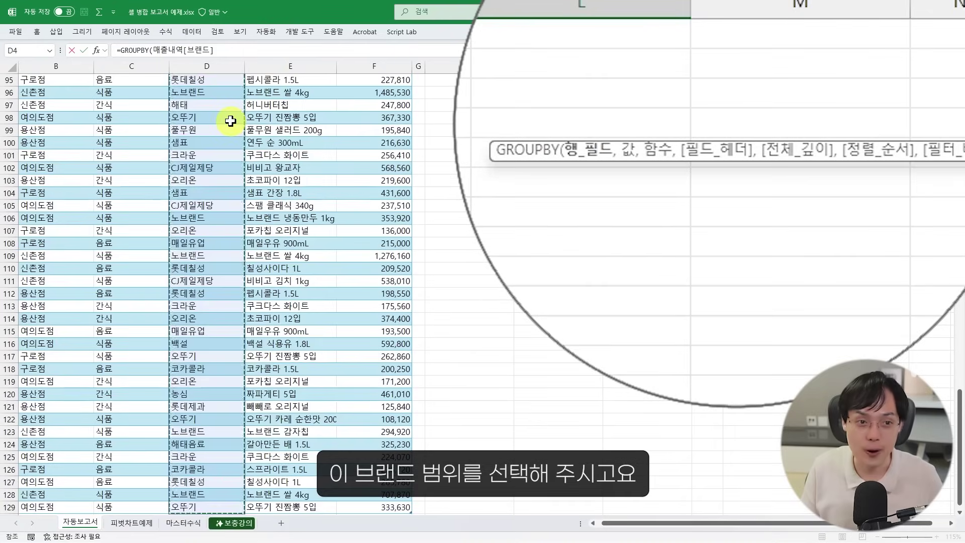
pyautogui.write(',')
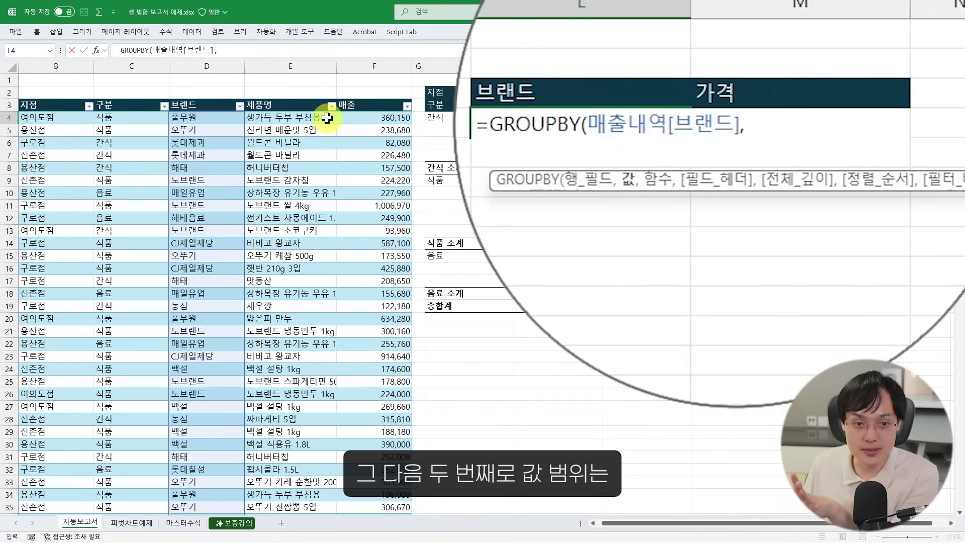
pyautogui.click(359, 120)
pyautogui.hotkey('ctrl', 'shift', 'Down')
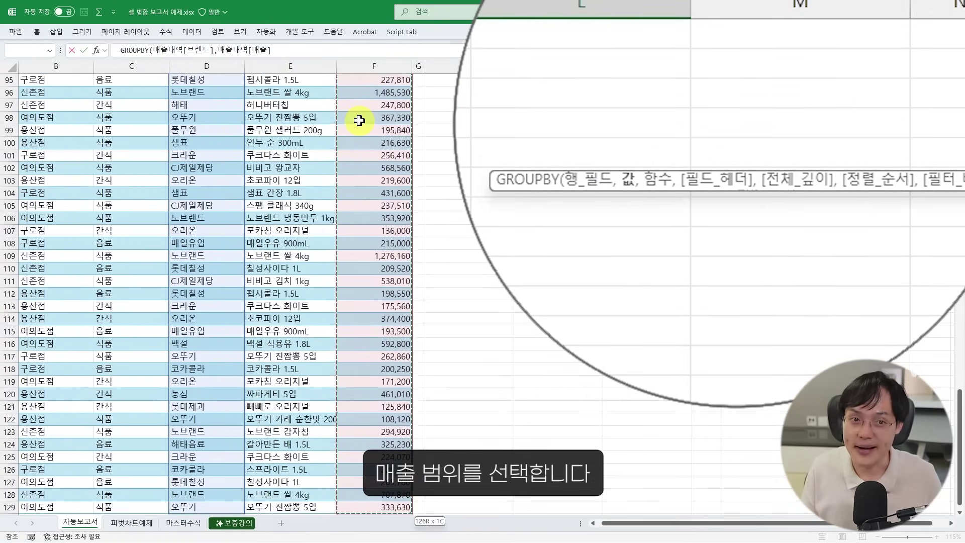
# Step: Continue the L4 GROUPBY formula with SUM, the default field headers, total depth 0 and sort order -2
pyautogui.write(',')
pyautogui.write('SUM')
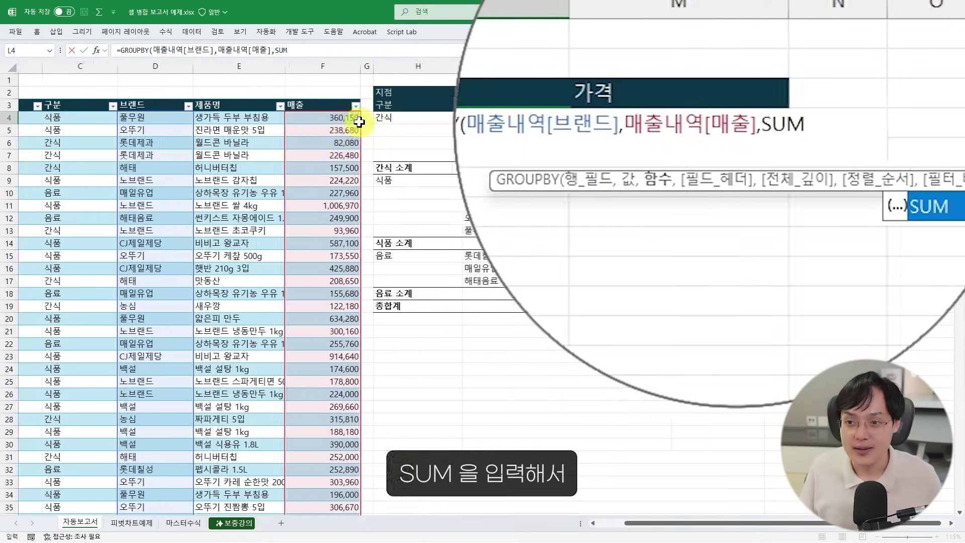
pyautogui.hscroll(1, 358, 121)
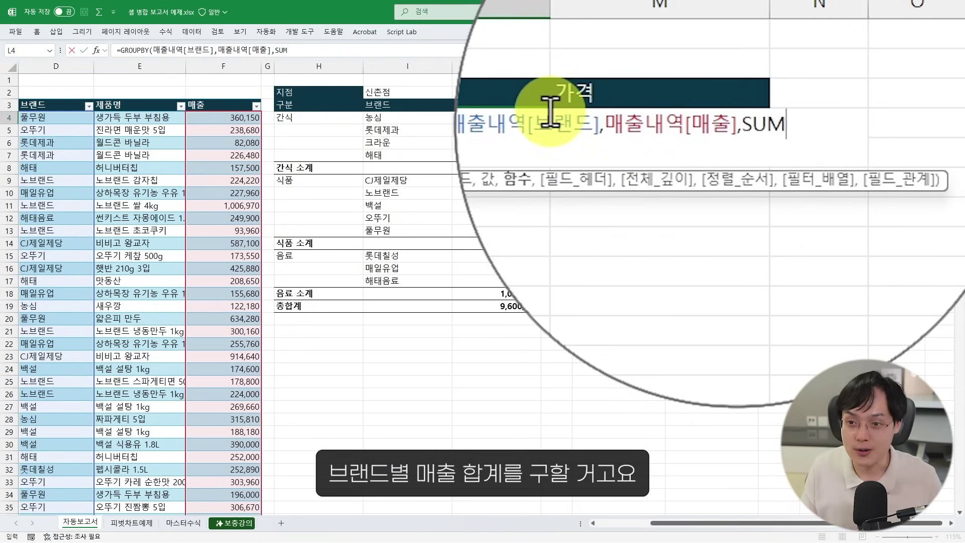
pyautogui.write(',')
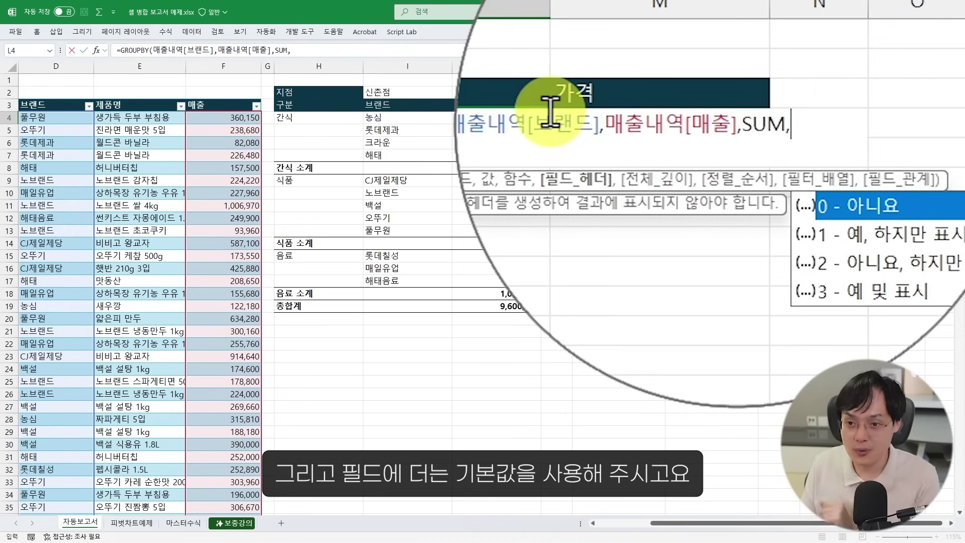
pyautogui.write(',')
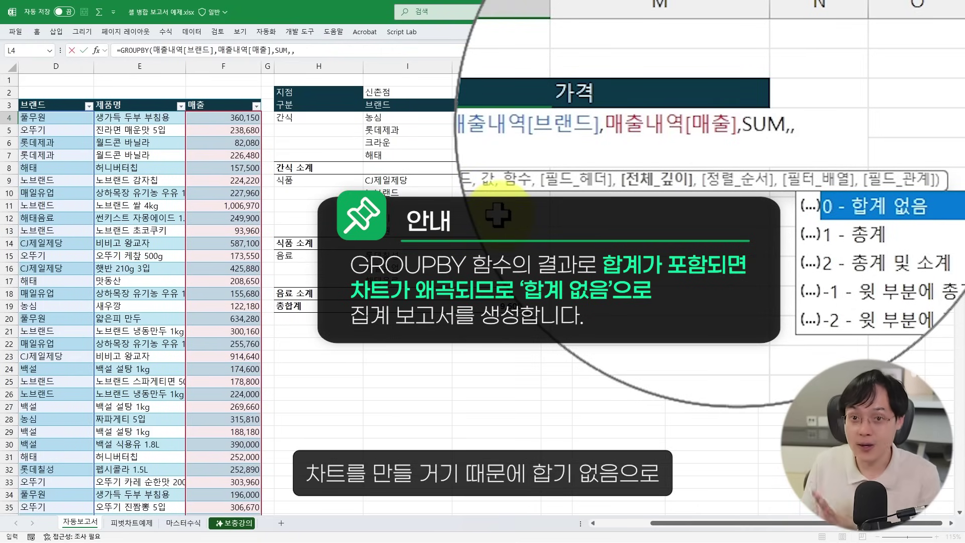
pyautogui.write('0,-2')
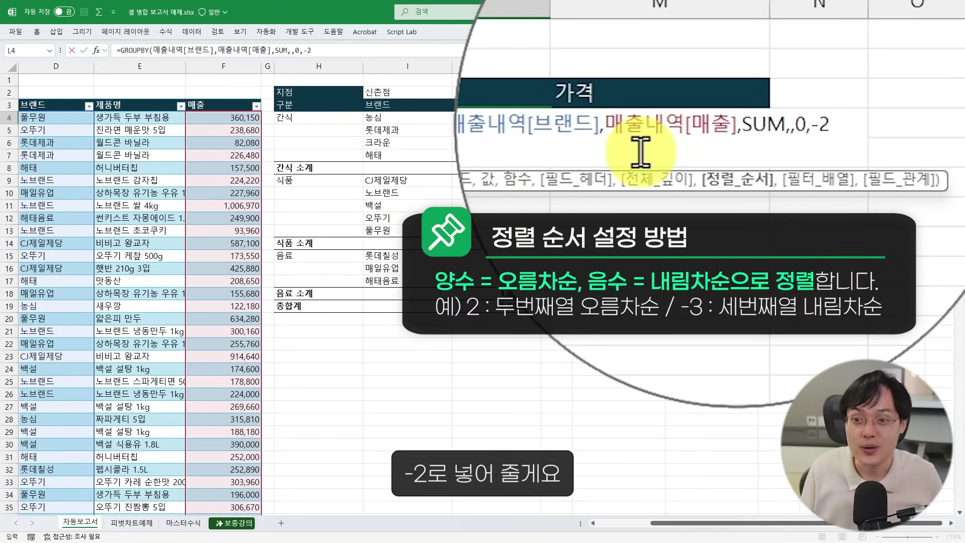
pyautogui.write(',')
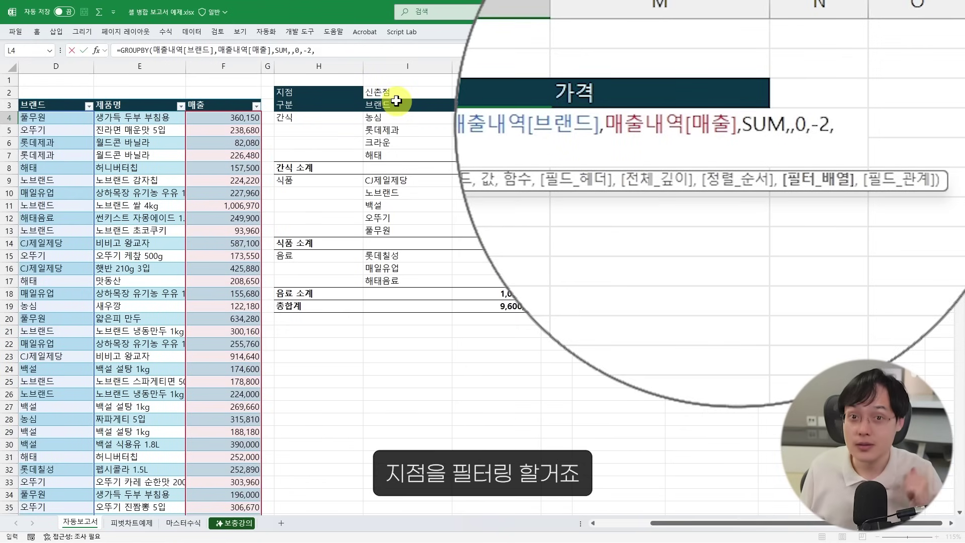
# Step: Add the filter condition 매출내역[지점]=I2 to the GROUPBY formula in L4 and complete the formula
pyautogui.hscroll(-3, 308, 95)
pyautogui.click(82, 117)
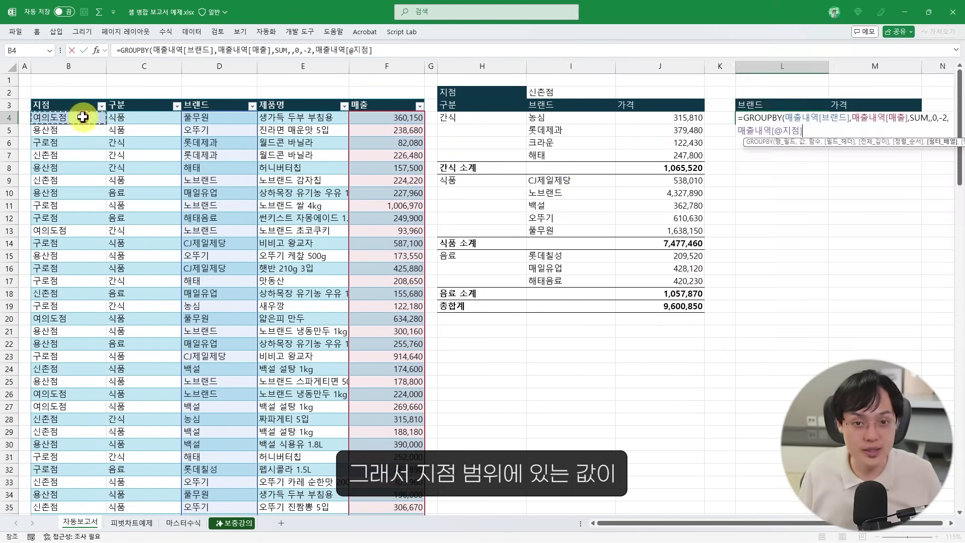
pyautogui.hotkey('ctrl', 'shift', 'Down')
pyautogui.write('=')
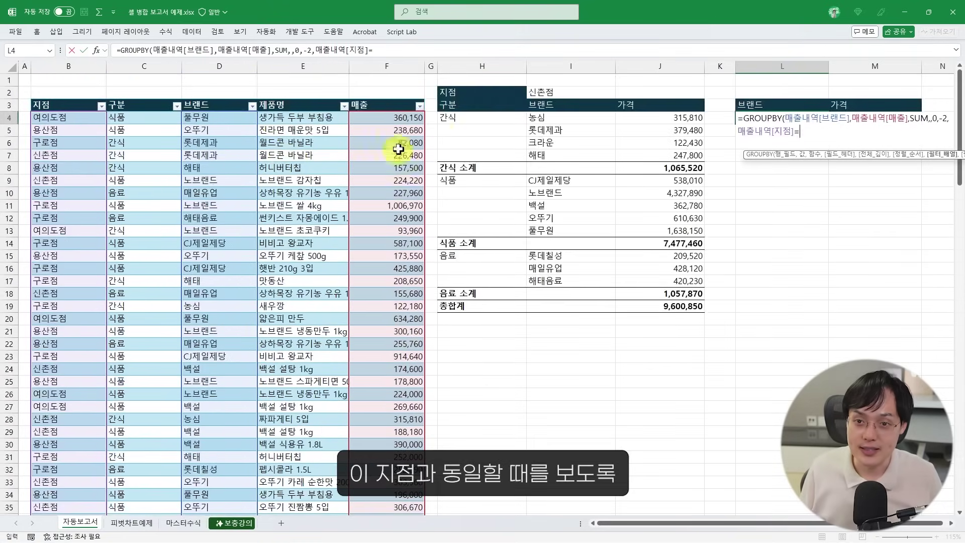
pyautogui.click(539, 92)
pyautogui.hscroll(3, 524, 112)
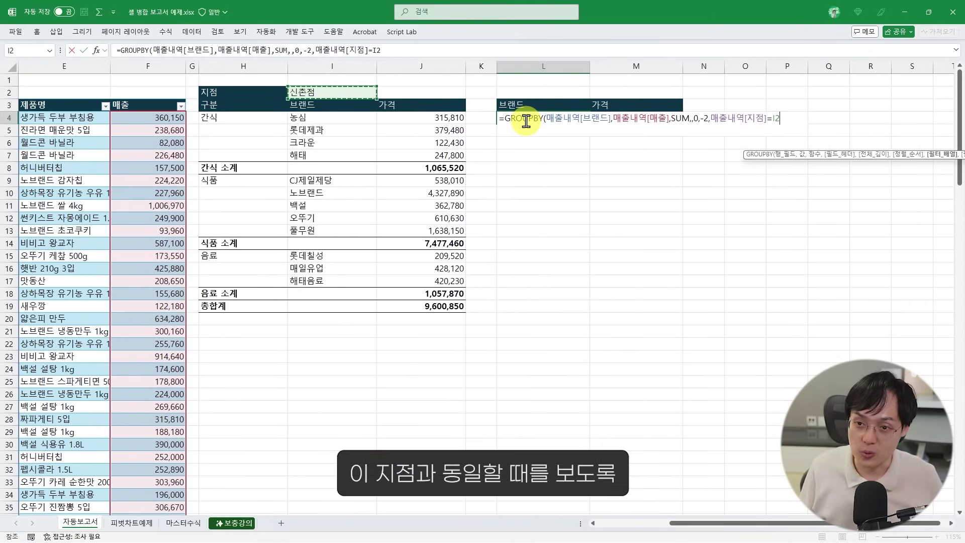
pyautogui.write(')')
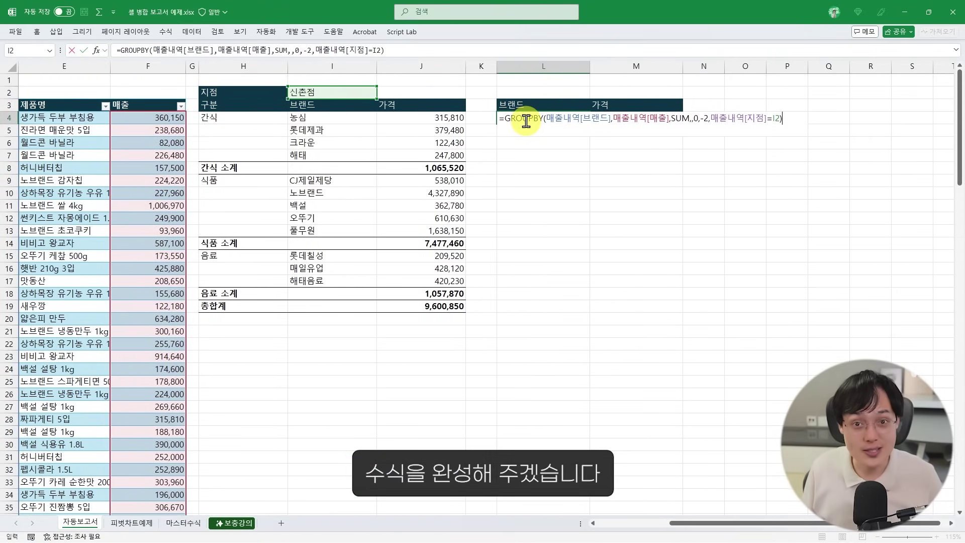
pyautogui.press('Return')
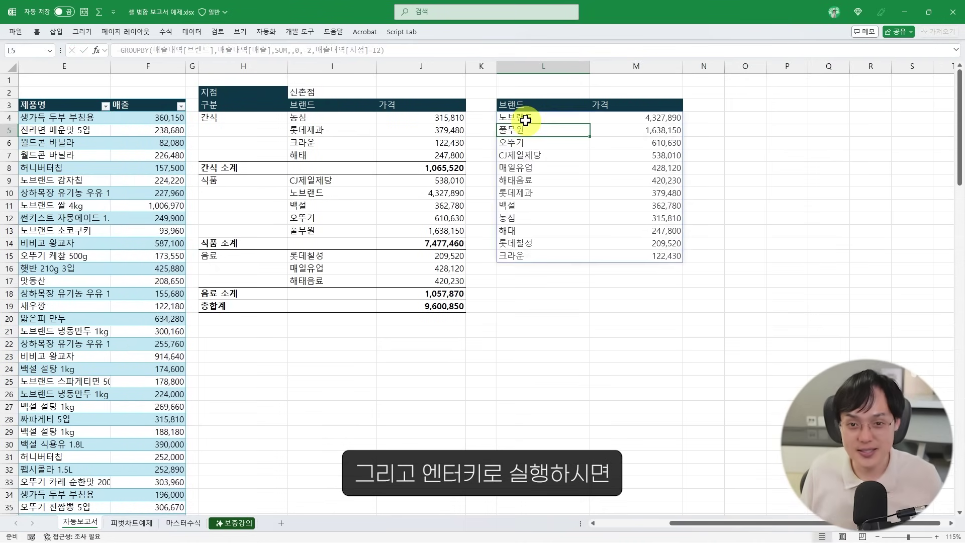
# Step: Switch the report's branch in I2 first to 여의도점 and finally to 용산점
pyautogui.click(359, 89)
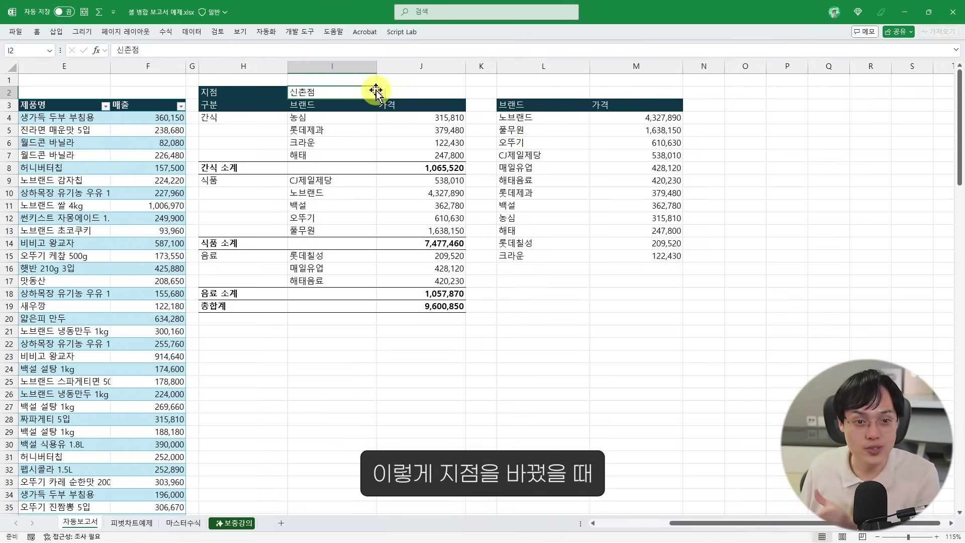
pyautogui.click(381, 93)
pyautogui.click(355, 117)
pyautogui.click(382, 93)
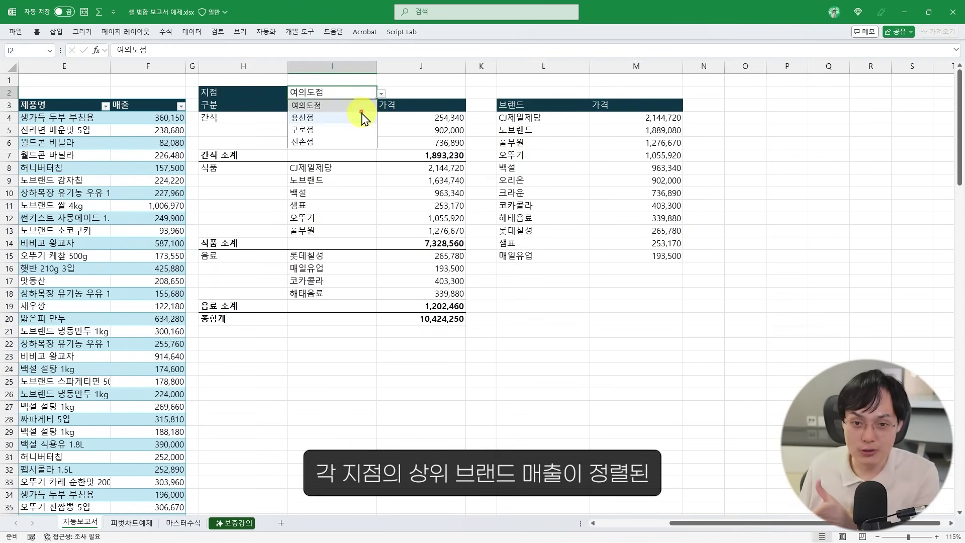
pyautogui.click(360, 113)
# Step: Wrap the GROUPBY formula in L4 in TAKE with 5 rows to keep only the top five brands, and select the resulting range
pyautogui.moveTo(556, 120); pyautogui.dragTo(649, 230)
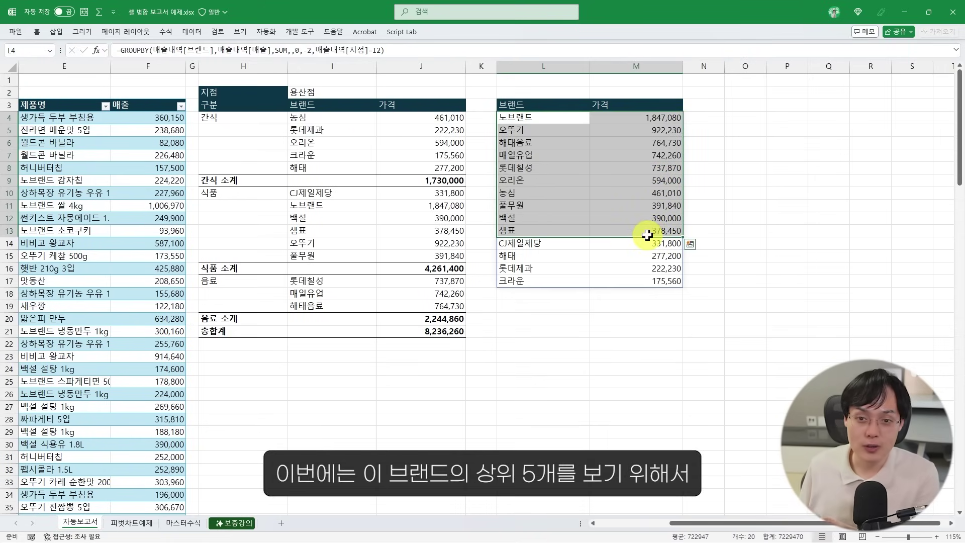
pyautogui.click(558, 119)
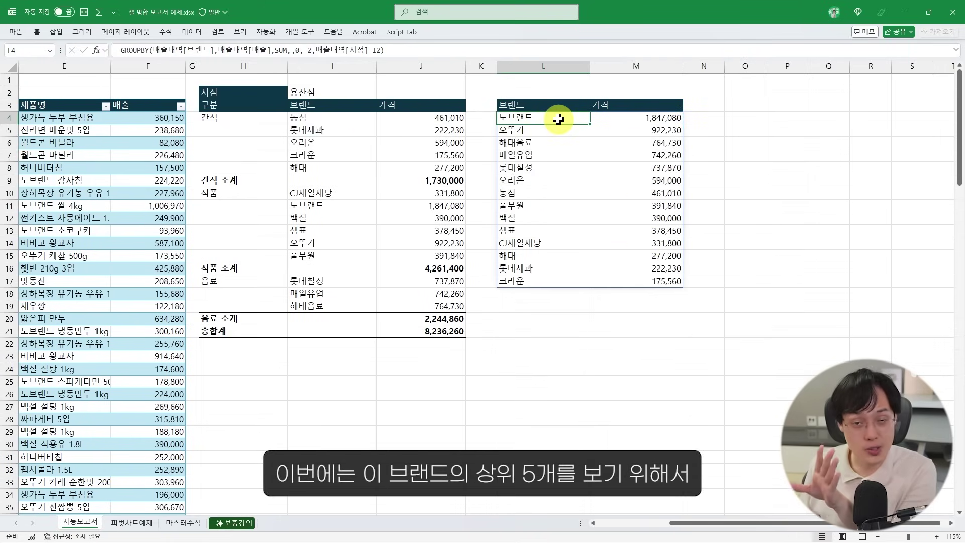
pyautogui.doubleClick(558, 119)
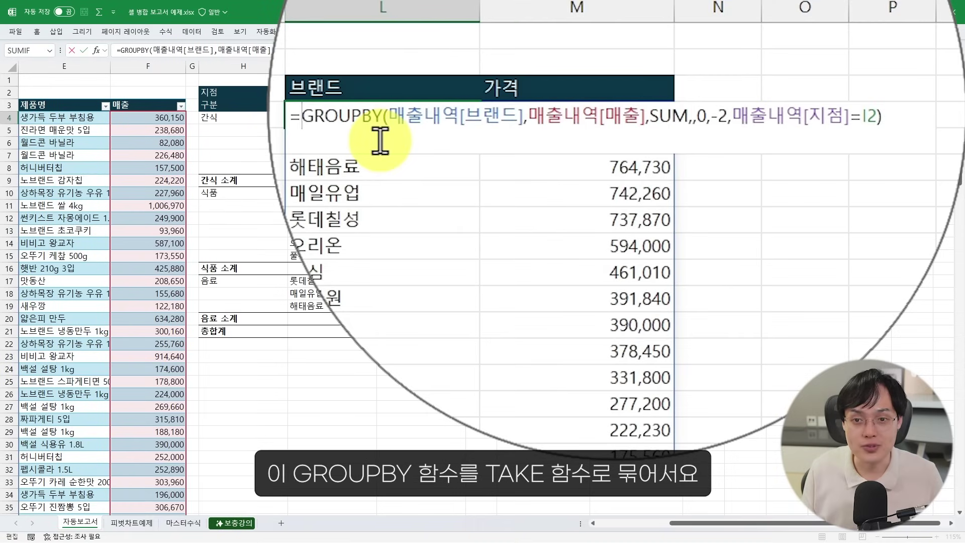
pyautogui.write('TAKE(')
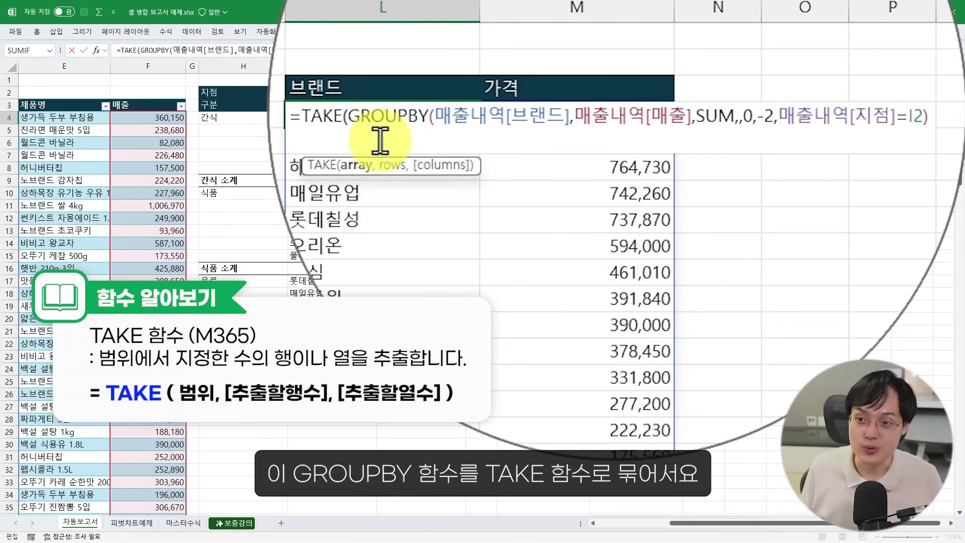
pyautogui.click(936, 141)
pyautogui.write(',5')
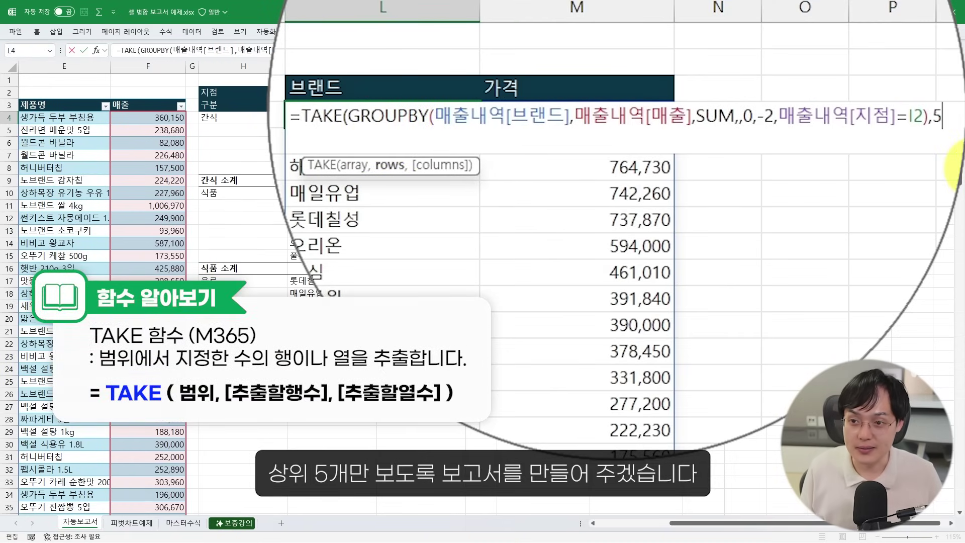
pyautogui.write(')')
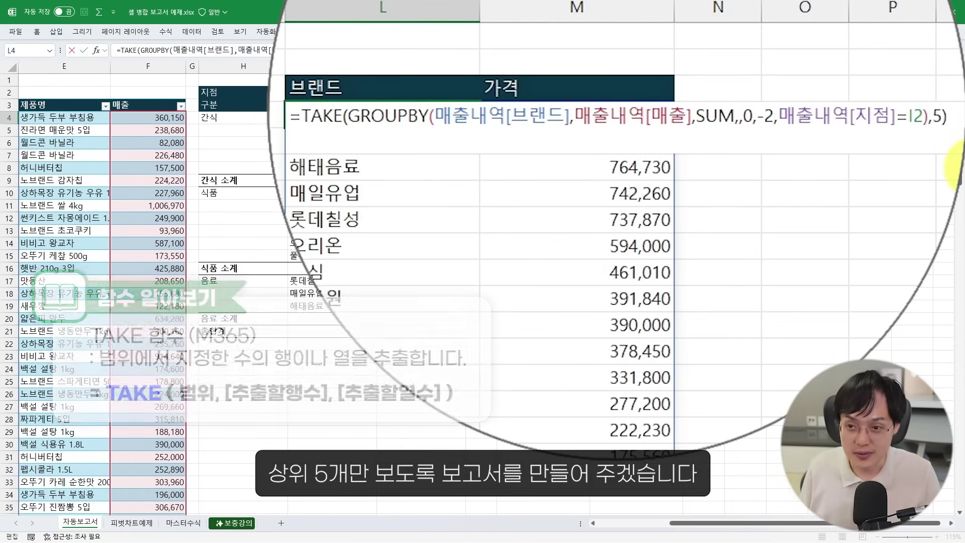
pyautogui.press('Return')
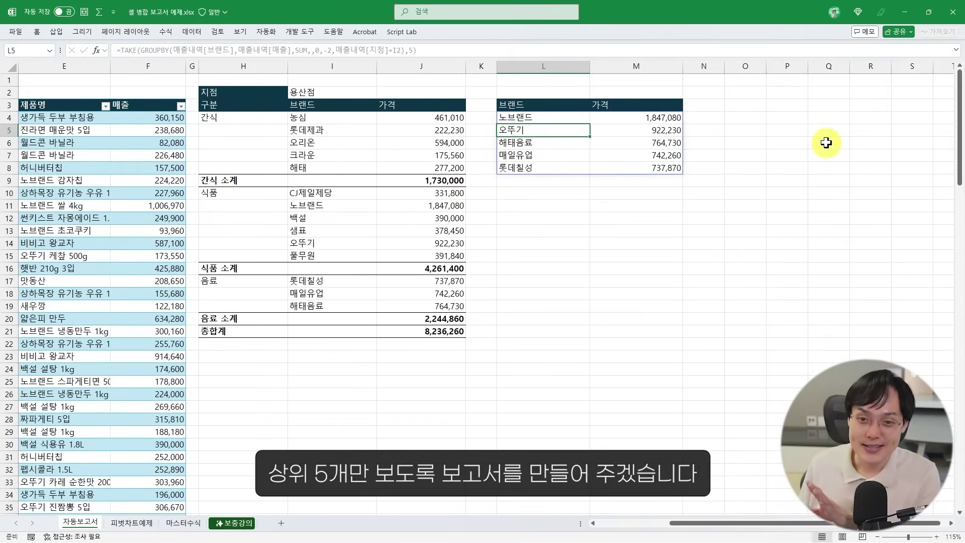
pyautogui.moveTo(578, 118); pyautogui.dragTo(632, 164)
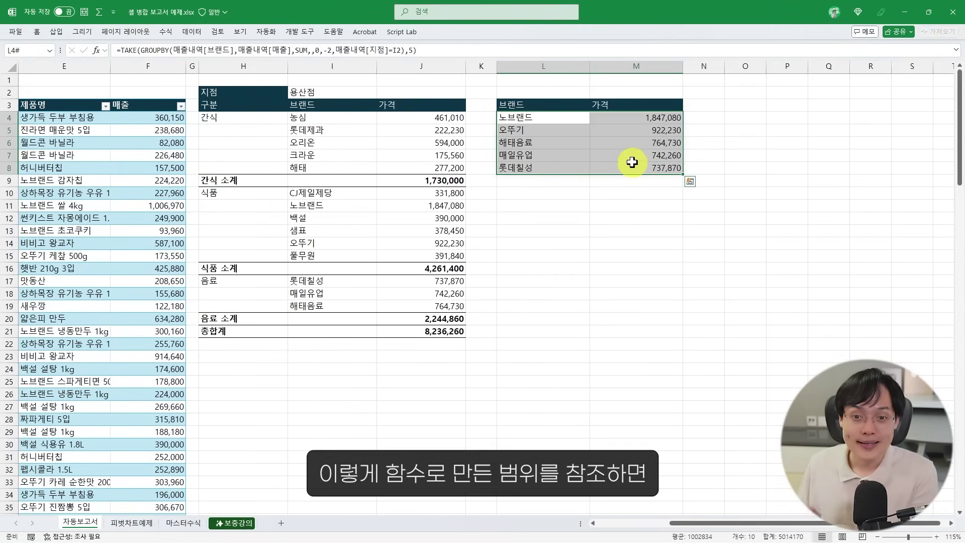
pyautogui.moveTo(566, 120); pyautogui.dragTo(628, 164)
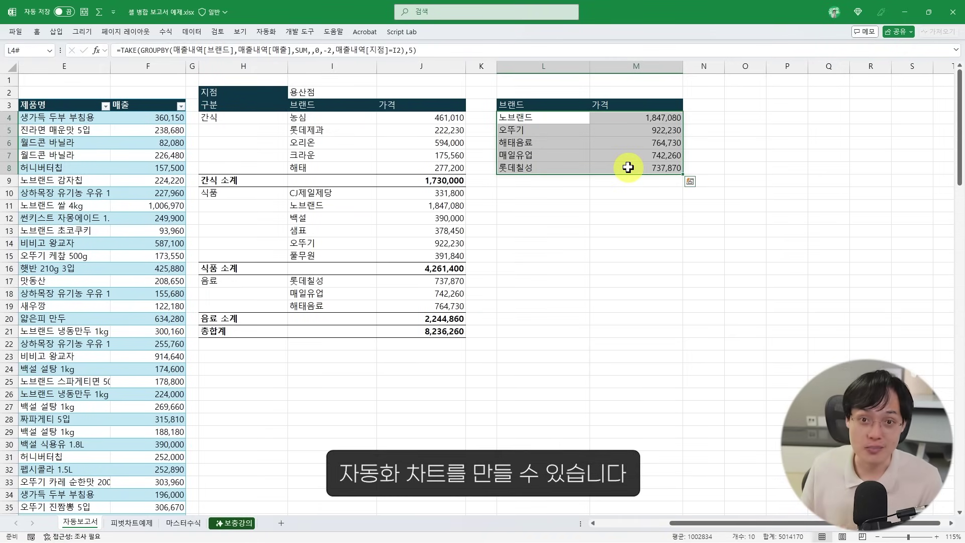
# Step: On the 피벗차트예제 sheet, filter the pivot table's 지점 field first to 구로점 and finally to 여의도점
pyautogui.click(132, 523)
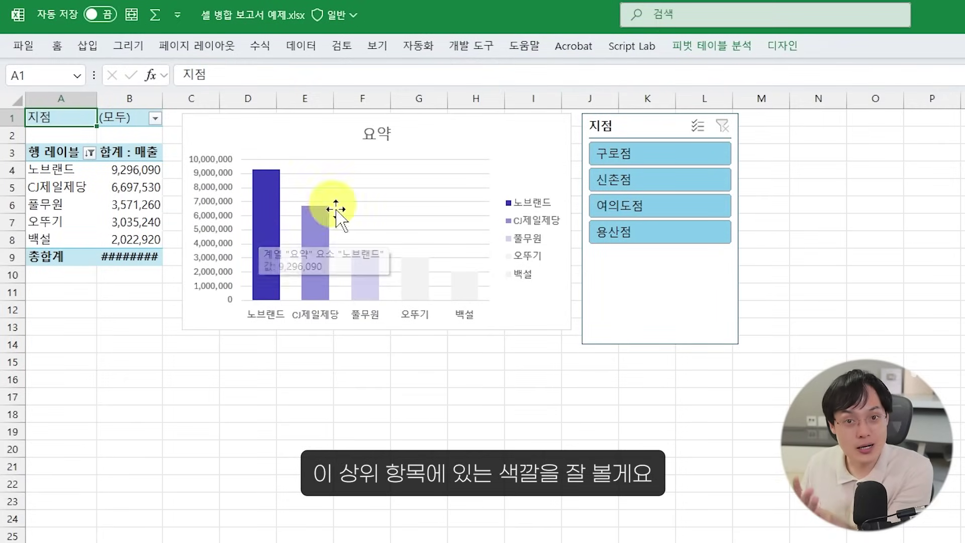
pyautogui.click(156, 120)
pyautogui.click(44, 174)
pyautogui.click(129, 323)
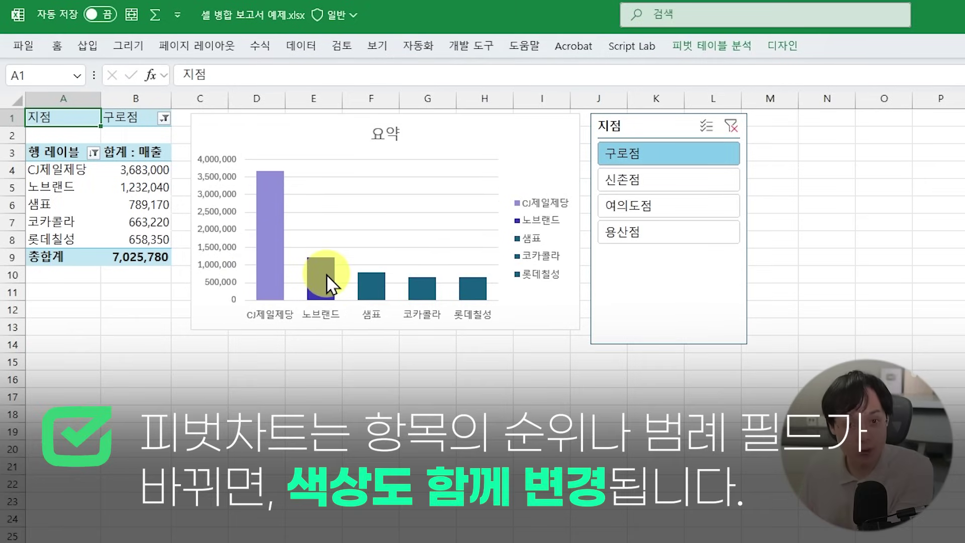
pyautogui.click(163, 119)
pyautogui.click(45, 201)
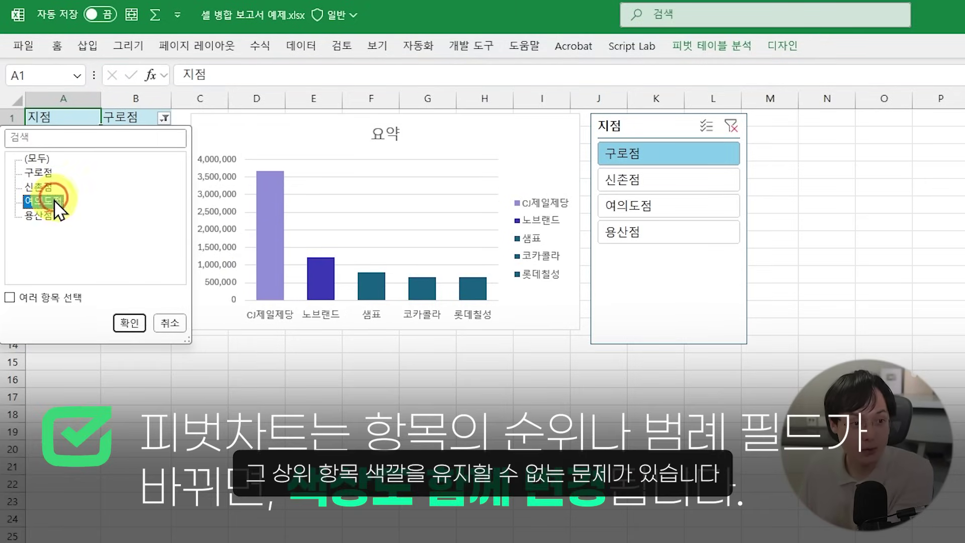
pyautogui.click(128, 323)
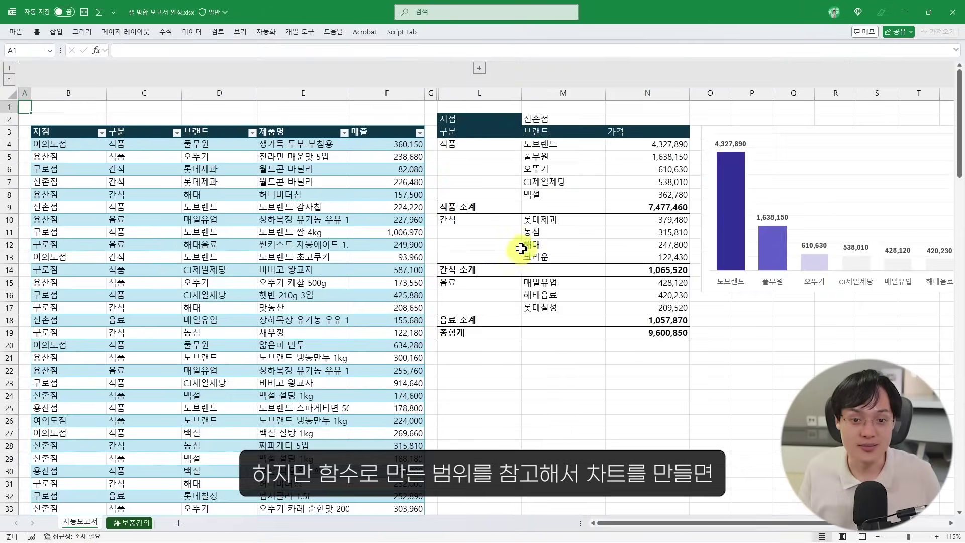
# Step: In the workbook 셀 병합 보고서 완성.xlsx, switch the branch in M2 first to 여의도점 and finally to 용산점
pyautogui.hscroll(3, 517, 209)
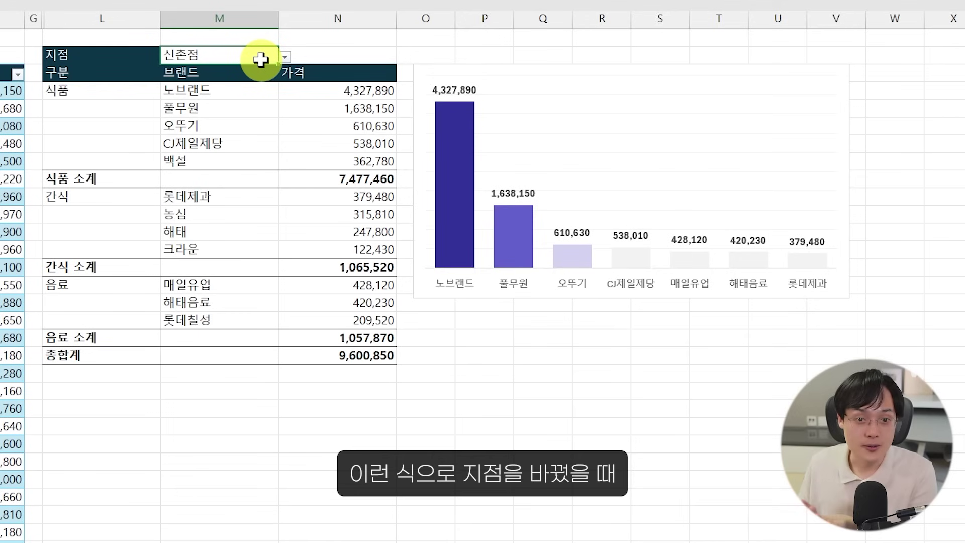
pyautogui.click(284, 58)
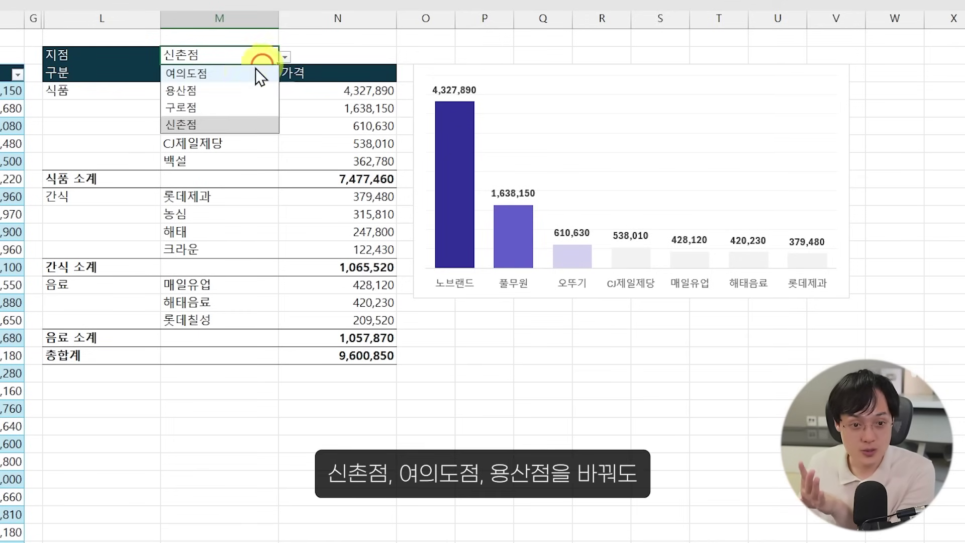
pyautogui.click(255, 71)
pyautogui.click(283, 58)
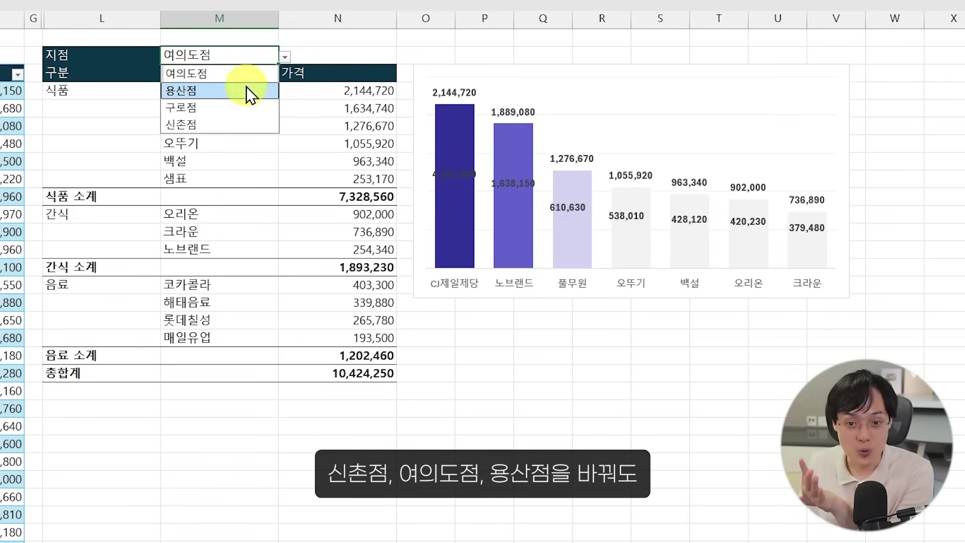
pyautogui.click(248, 91)
pyautogui.click(469, 94)
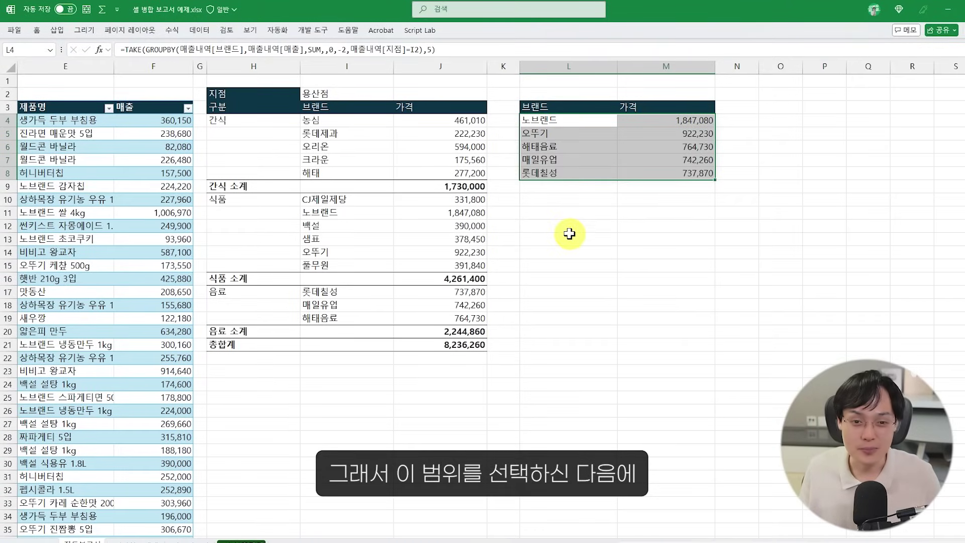
# Step: Insert the recommended clustered column chart (묶은 세로 막대형) from the brand summary range L4:M8 in 셀 병합 보고서 예제.xlsx
pyautogui.moveTo(548, 121); pyautogui.dragTo(647, 171)
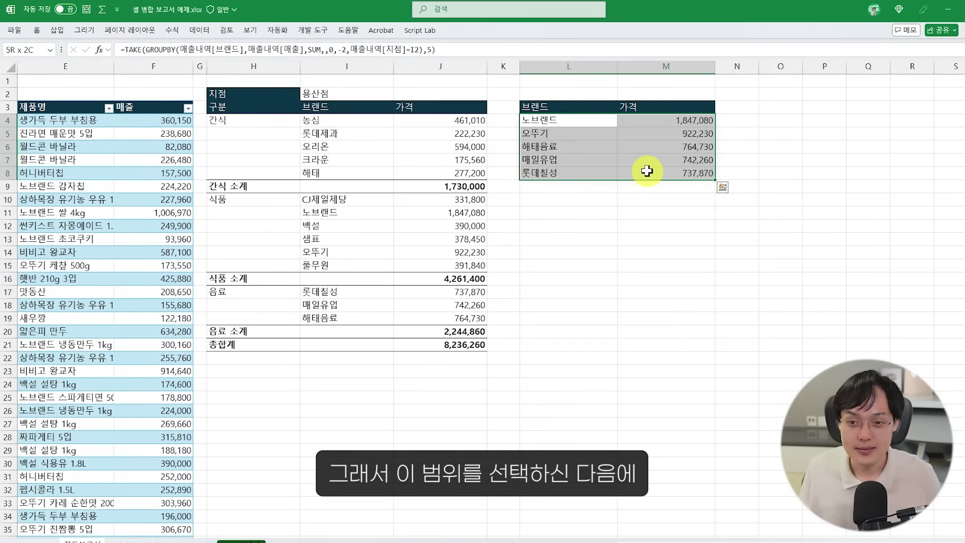
pyautogui.click(57, 31)
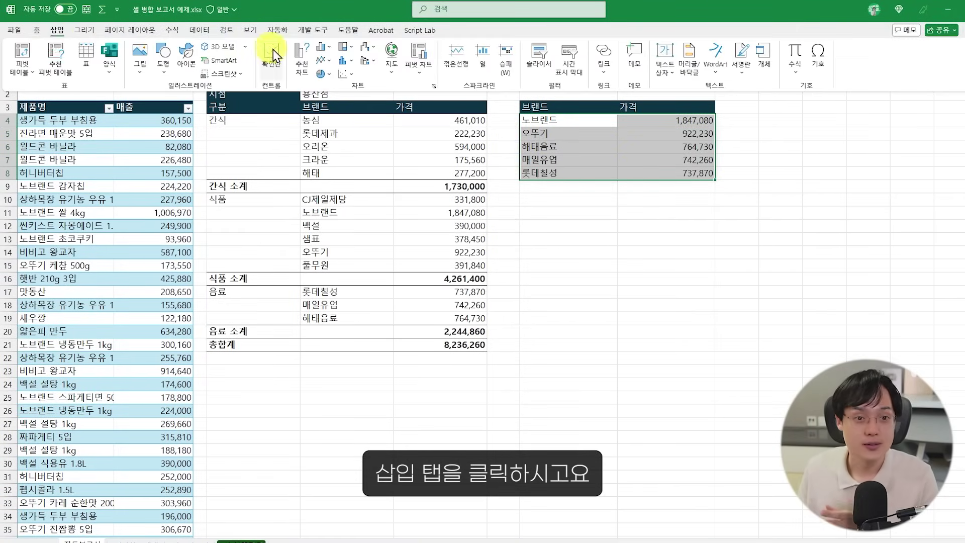
pyautogui.click(309, 59)
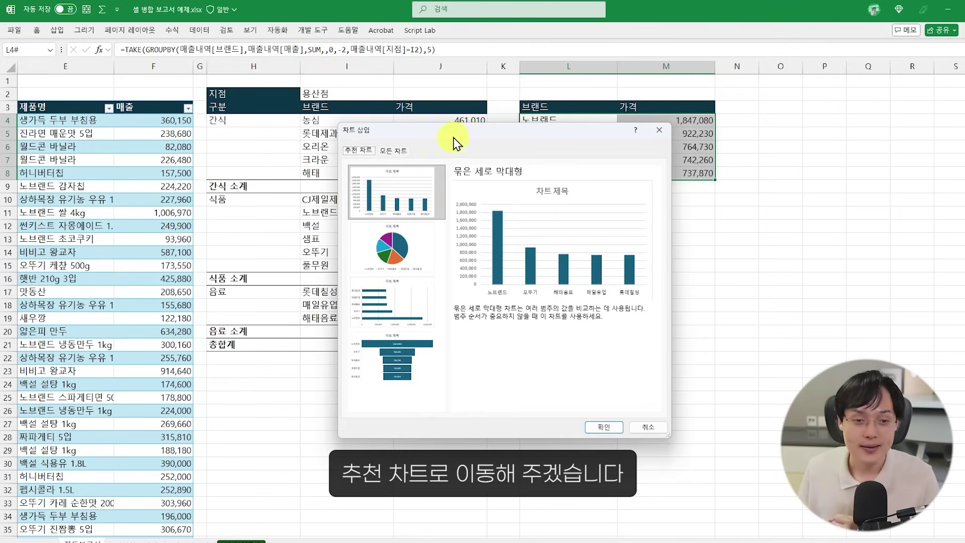
pyautogui.moveTo(453, 137); pyautogui.dragTo(335, 120)
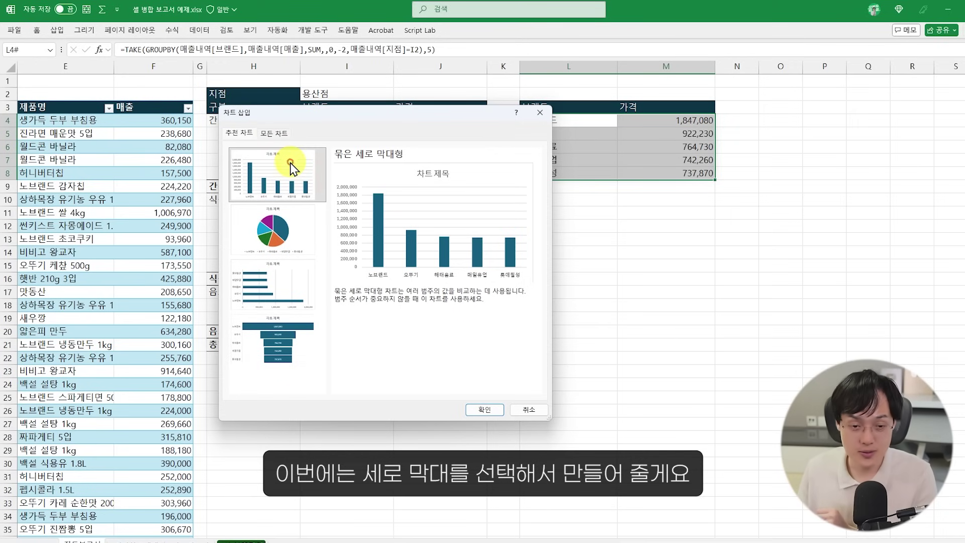
pyautogui.click(493, 414)
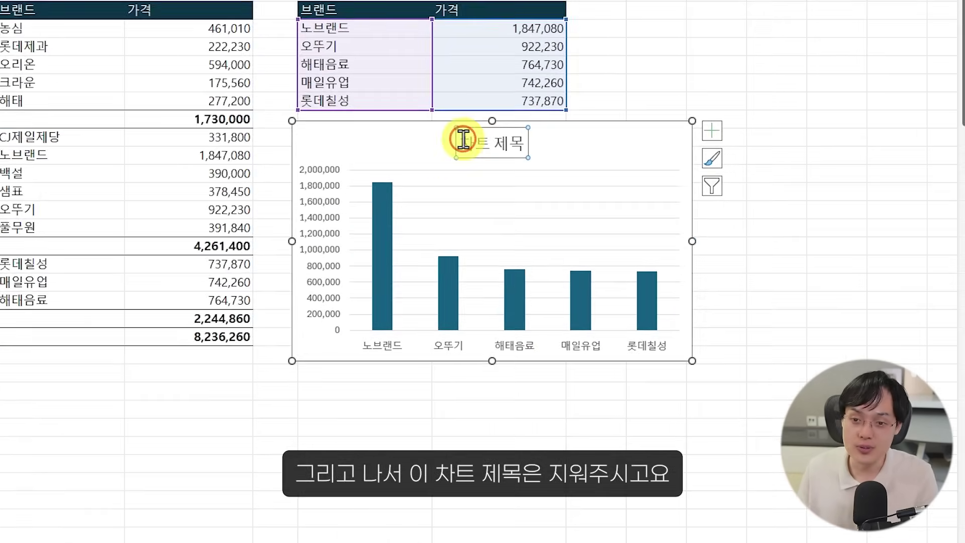
# Step: Delete the title and the vertical value axis from the brand column chart
pyautogui.click(435, 135)
pyautogui.press('Delete')
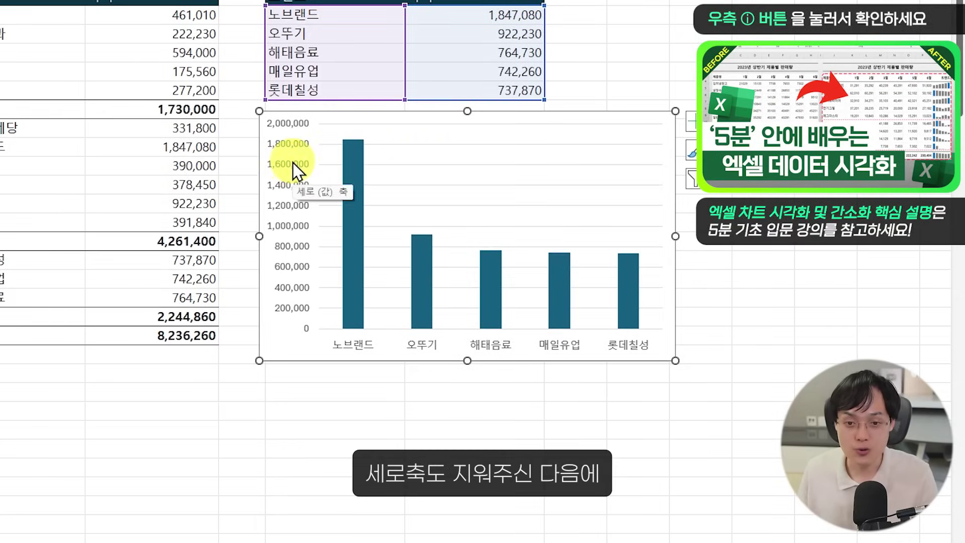
pyautogui.click(294, 169)
pyautogui.press('Delete')
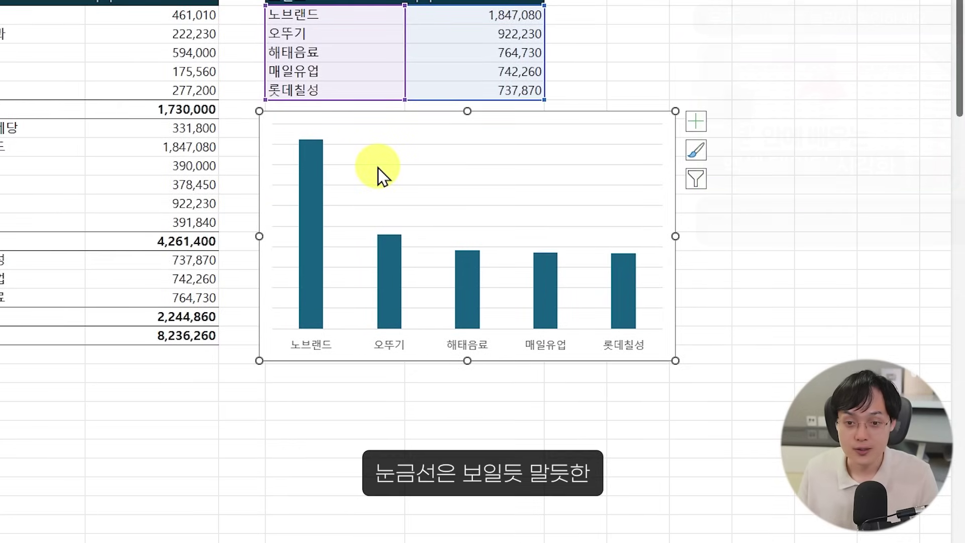
# Step: Recolor the chart's horizontal gridlines to a very light gray outline
pyautogui.rightClick(377, 166)
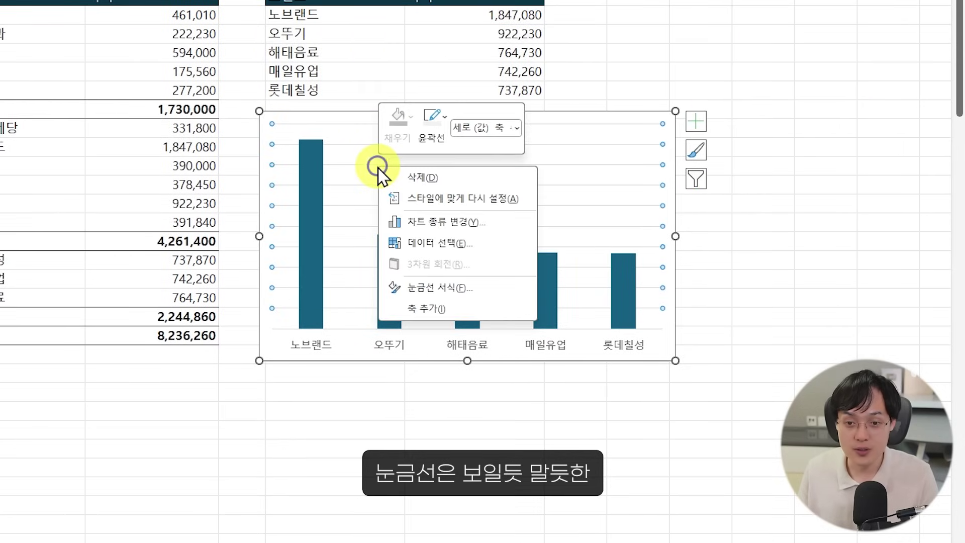
pyautogui.click(433, 134)
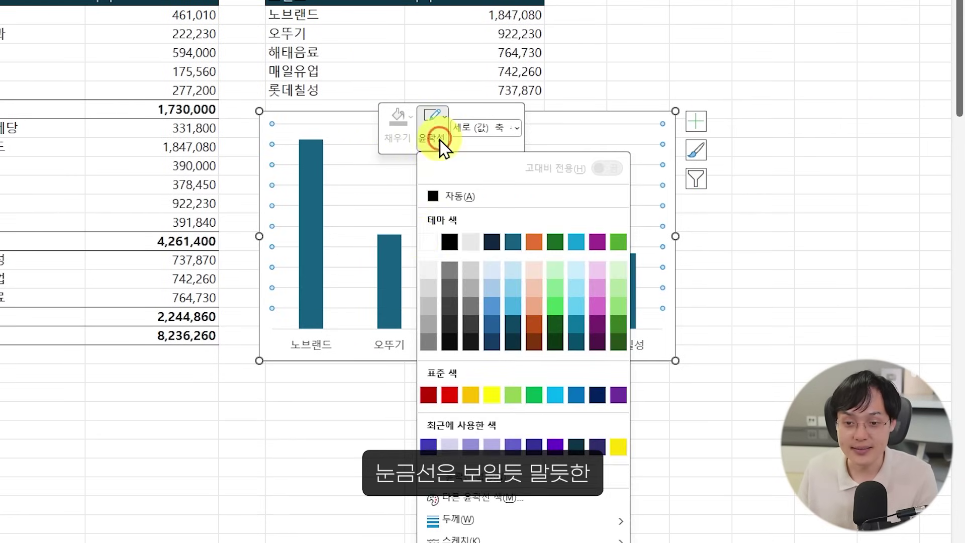
pyautogui.click(425, 268)
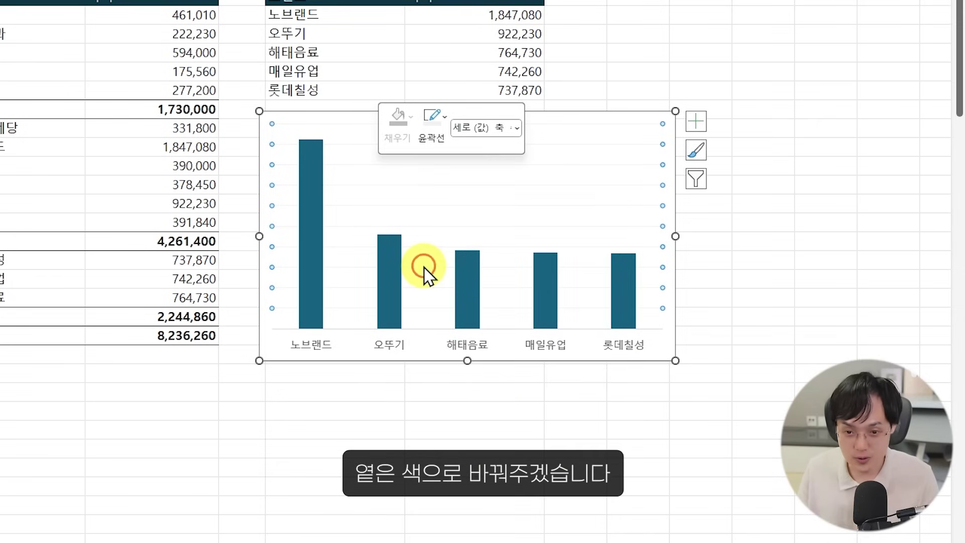
# Step: Set the gap width (간격 너비) of the chart's data series to 80%
pyautogui.rightClick(320, 212)
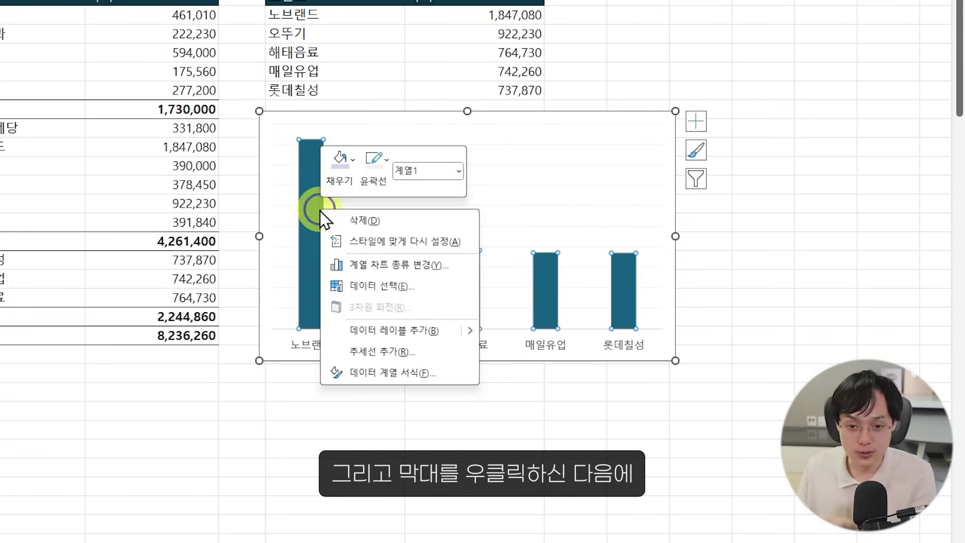
pyautogui.click(415, 374)
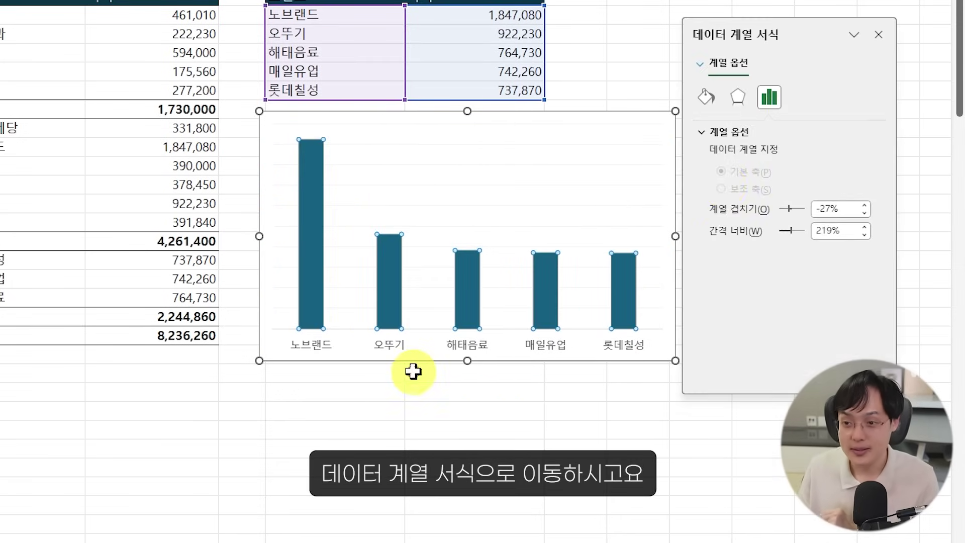
pyautogui.click(832, 231)
pyautogui.moveTo(833, 232); pyautogui.dragTo(783, 231)
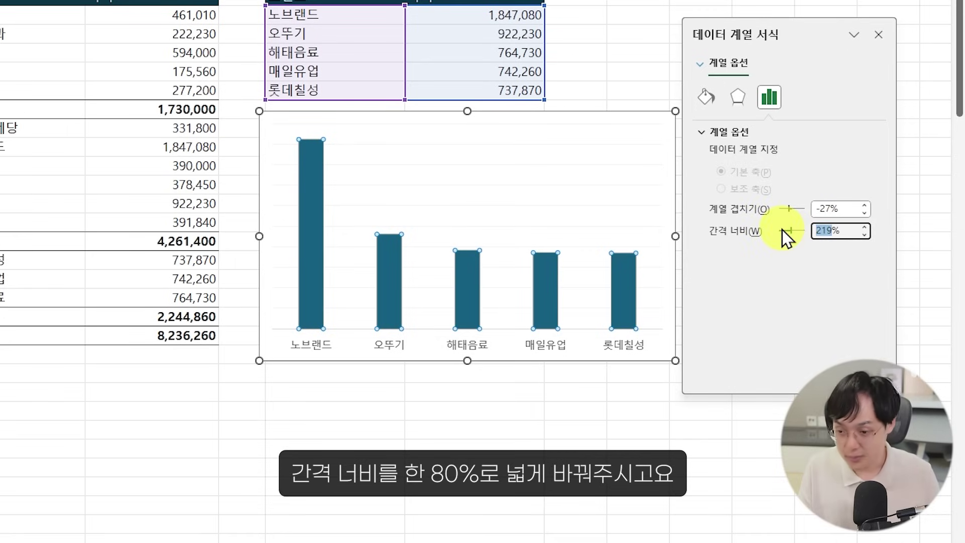
pyautogui.press('Return')
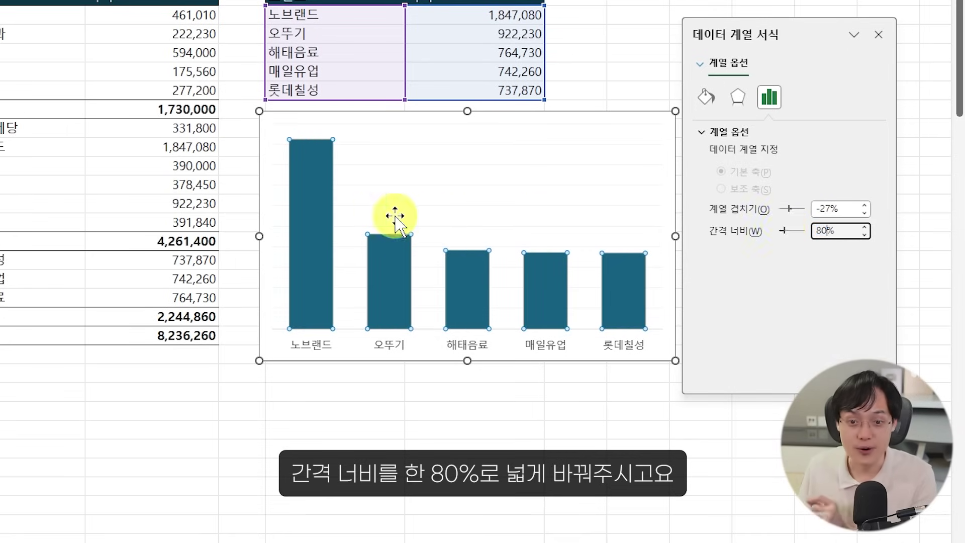
# Step: Add data labels to the chart's columns and fill the whole series with light gray
pyautogui.rightClick(330, 213)
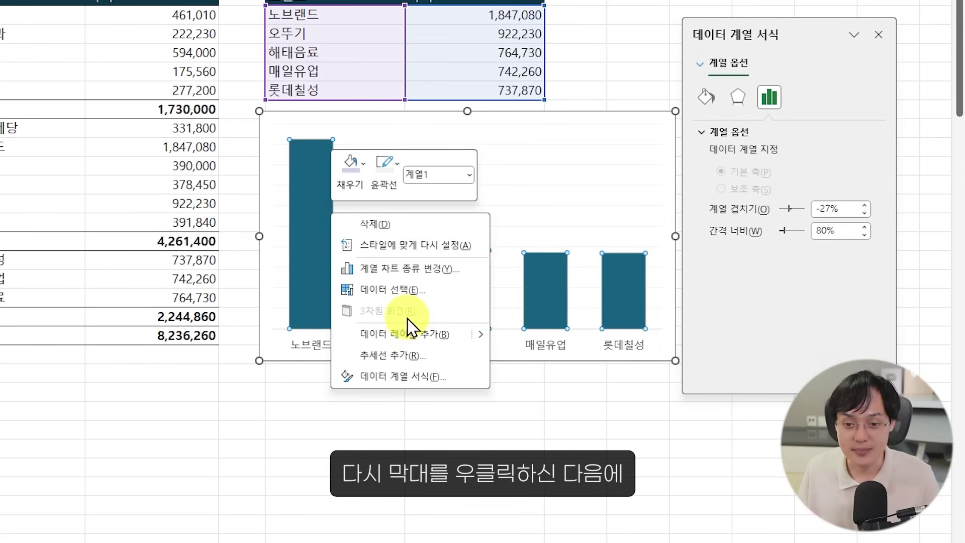
pyautogui.click(411, 335)
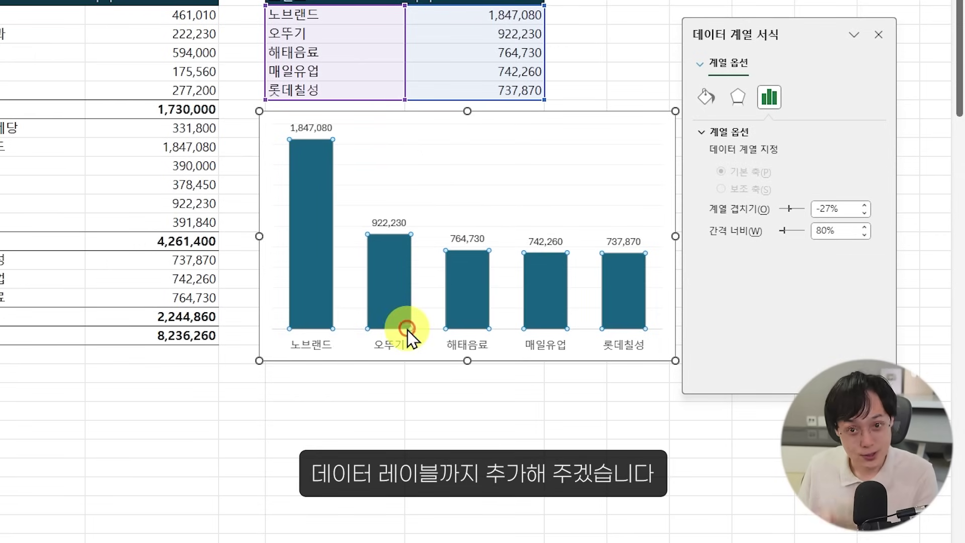
pyautogui.rightClick(312, 222)
pyautogui.click(332, 172)
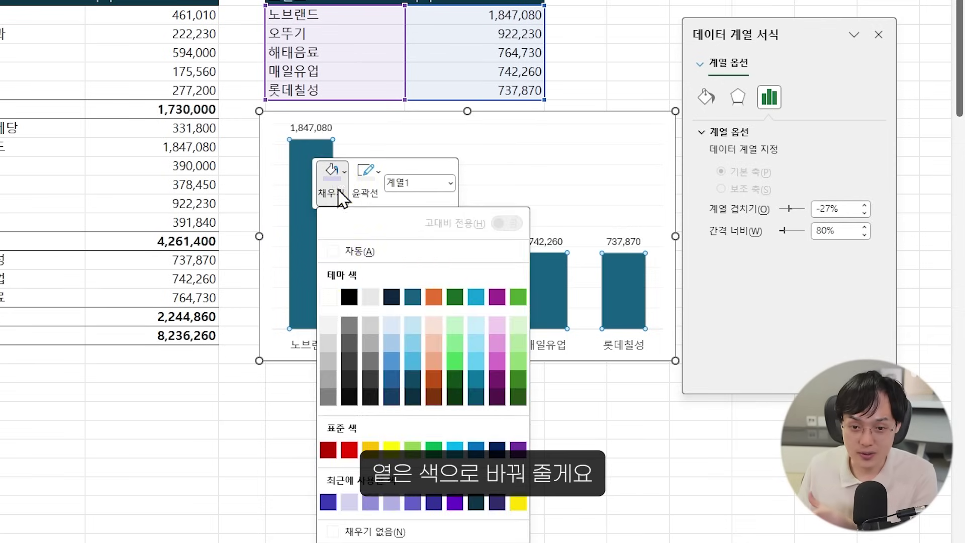
pyautogui.click(333, 328)
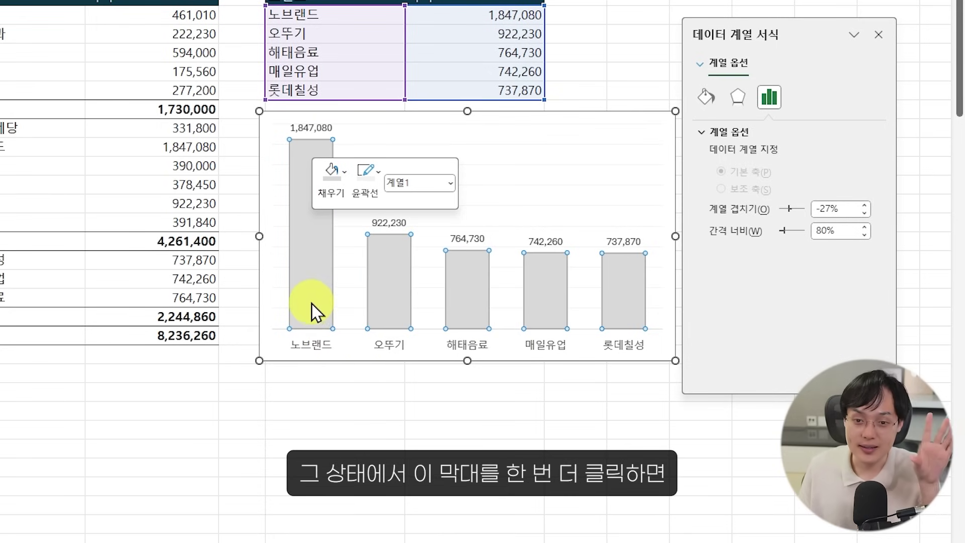
# Step: Fill only the first column (노브랜드) of the chart with the recently used dark purple
pyautogui.click(312, 284)
pyautogui.click(382, 292)
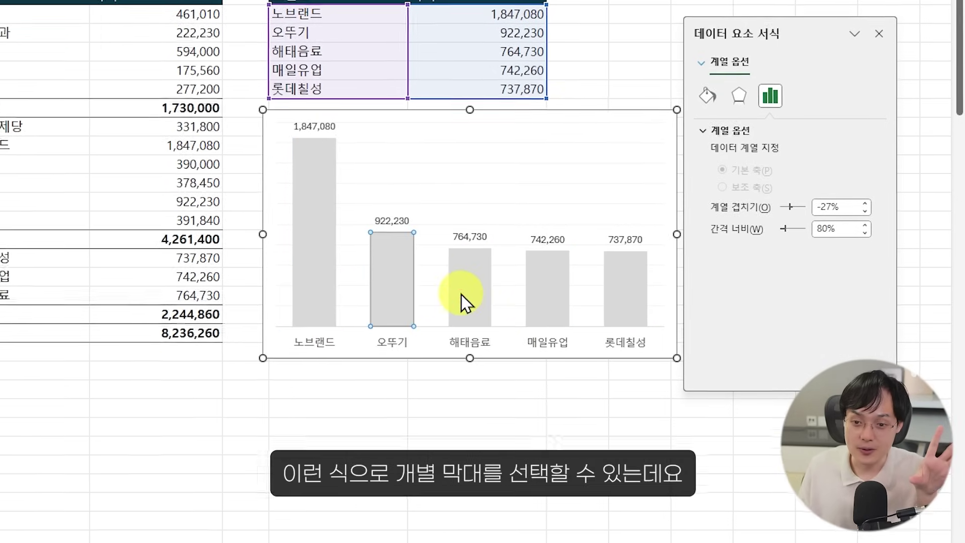
pyautogui.click(327, 291)
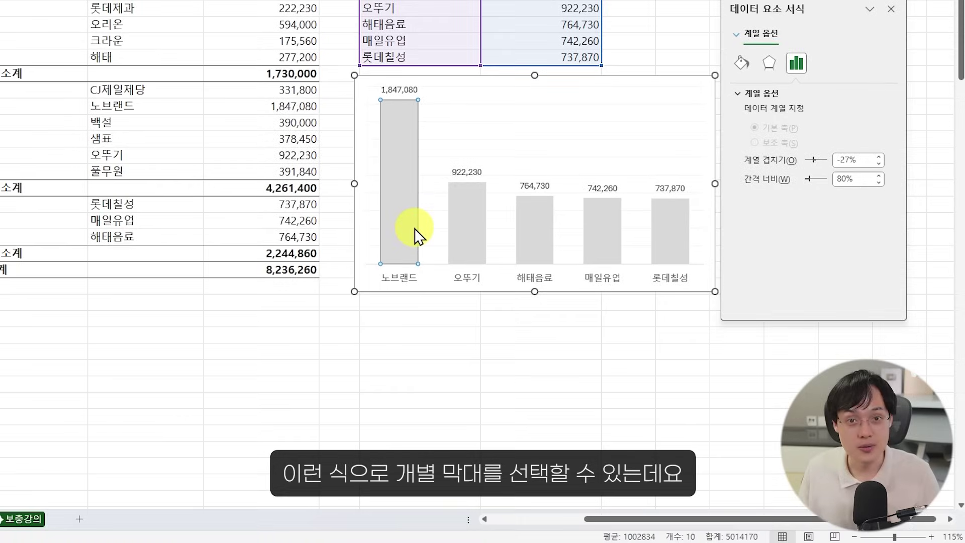
pyautogui.rightClick(411, 211)
pyautogui.click(429, 182)
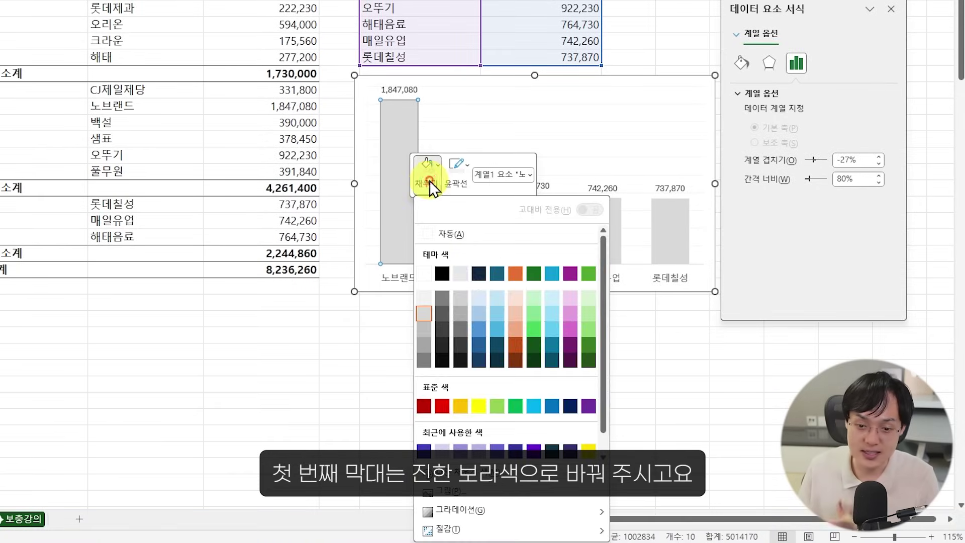
pyautogui.click(423, 449)
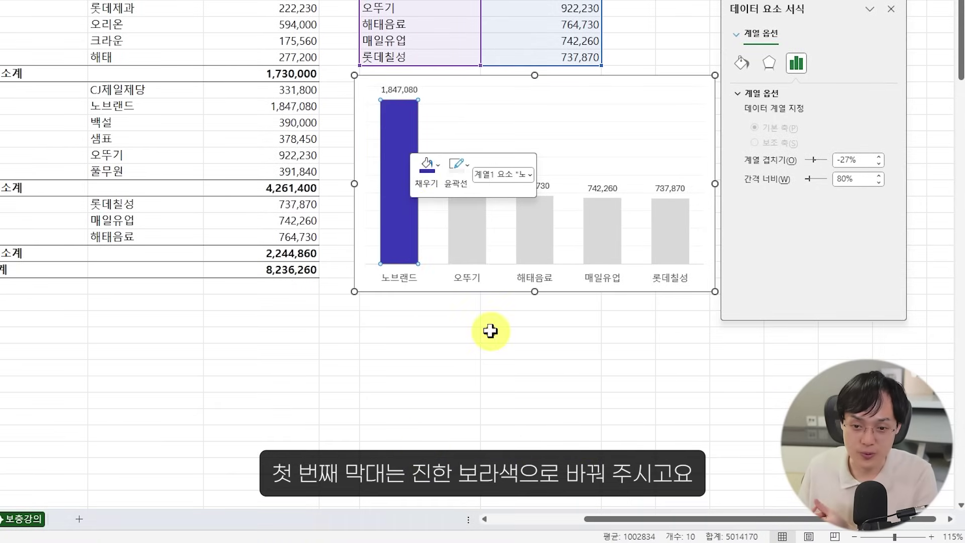
# Step: Fill the second column (오뚜기) with a lighter purple and the third column (해태음료) with an even paler purple
pyautogui.rightClick(481, 248)
pyautogui.click(506, 207)
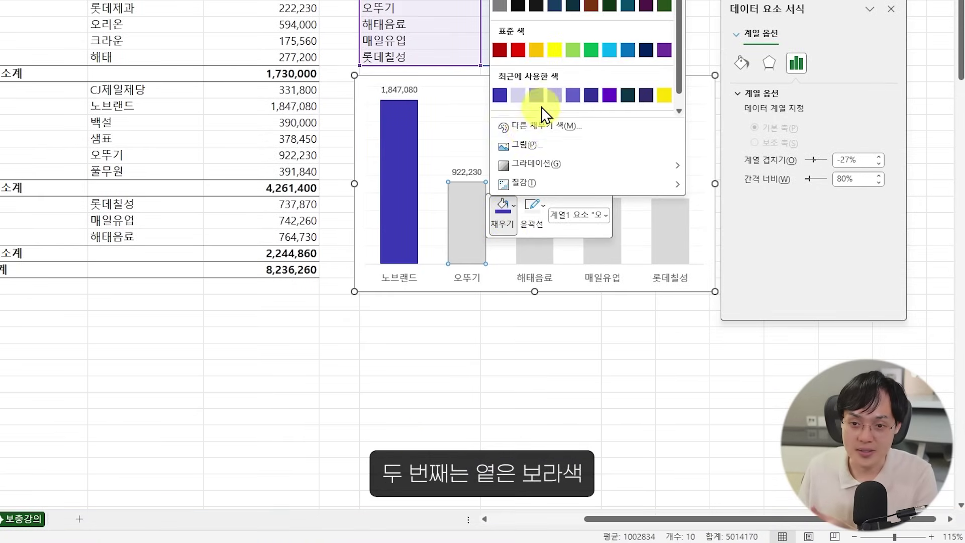
pyautogui.click(536, 95)
pyautogui.click(530, 243)
pyautogui.rightClick(532, 247)
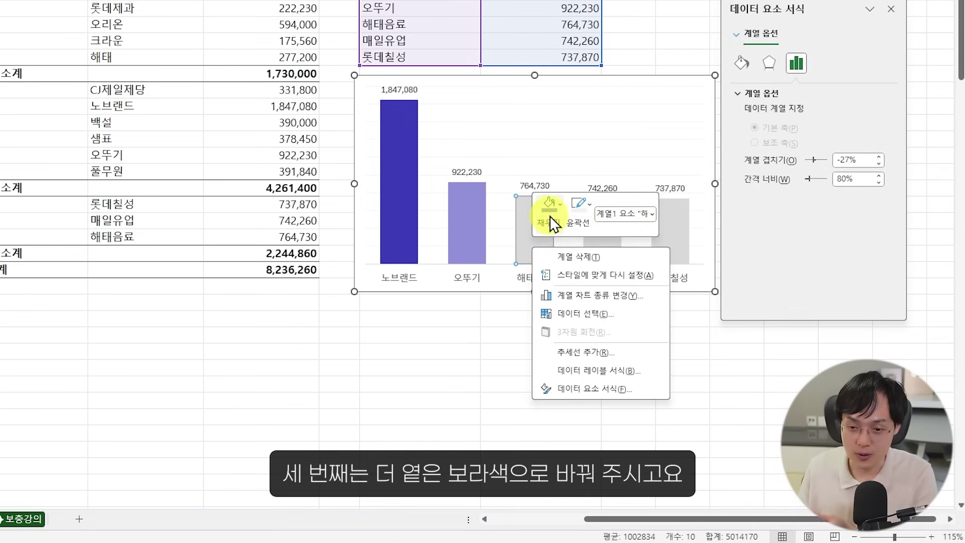
pyautogui.click(552, 222)
pyautogui.click(586, 99)
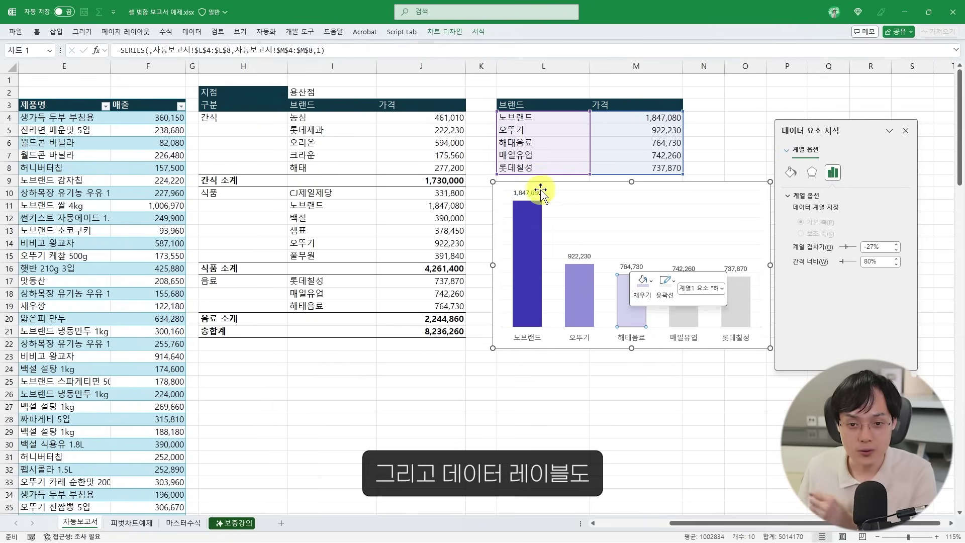
# Step: Format only the first column's data label as bold, size 11, in dark purple
pyautogui.click(412, 91)
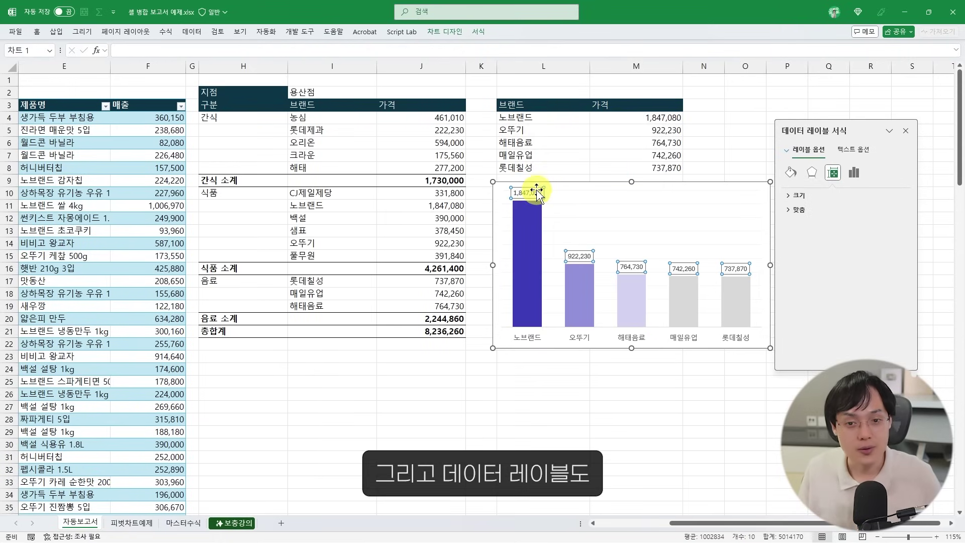
pyautogui.click(536, 192)
pyautogui.click(37, 31)
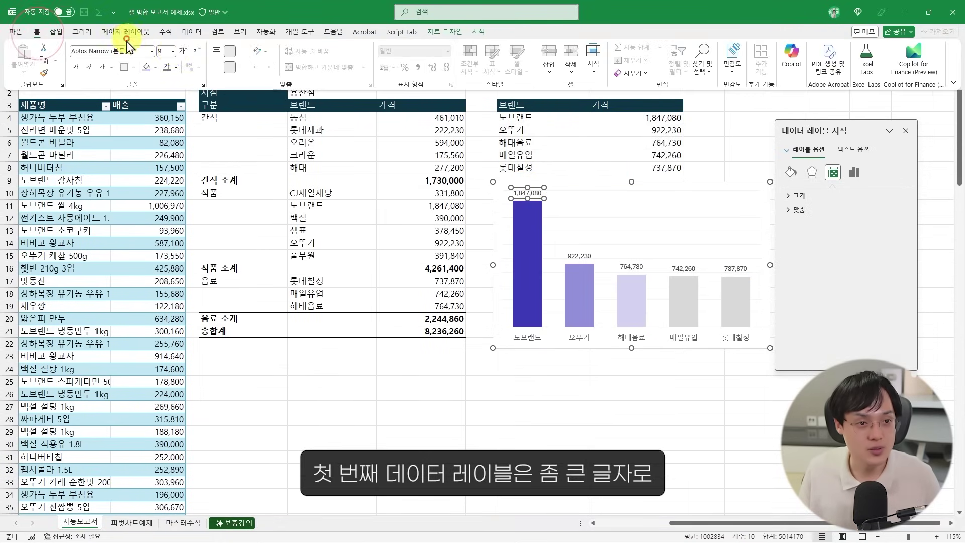
pyautogui.click(185, 51)
pyautogui.click(176, 68)
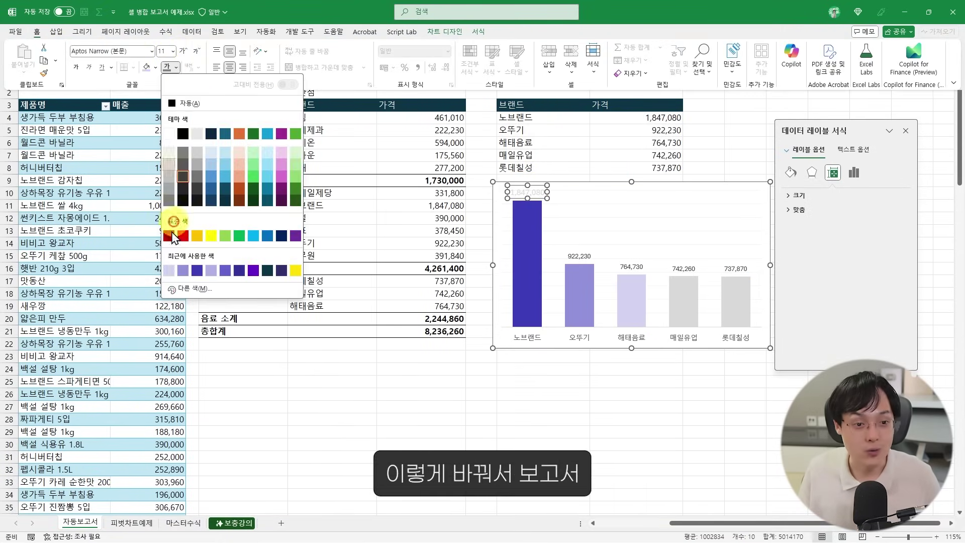
pyautogui.click(172, 216)
# Step: Make the second and third columns' data labels bold dark purple and the last two columns' labels gray
pyautogui.click(584, 255)
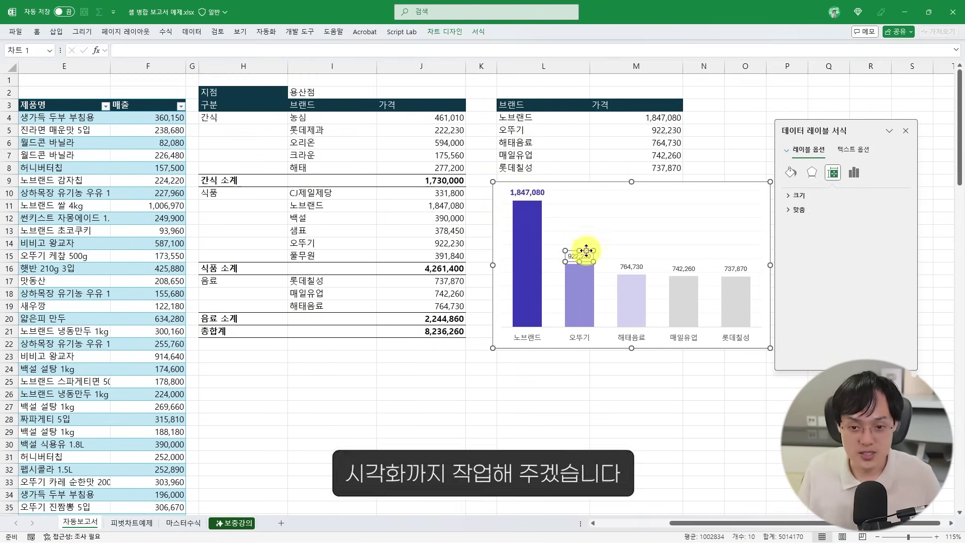
pyautogui.click(37, 31)
pyautogui.press('F4')
pyautogui.press('Right')
pyautogui.click(36, 32)
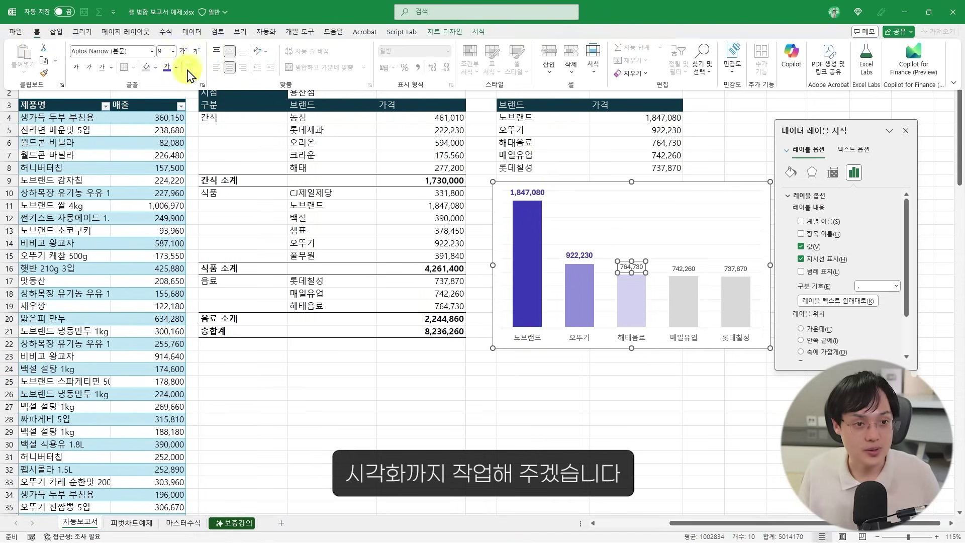
pyautogui.click(168, 70)
pyautogui.click(905, 131)
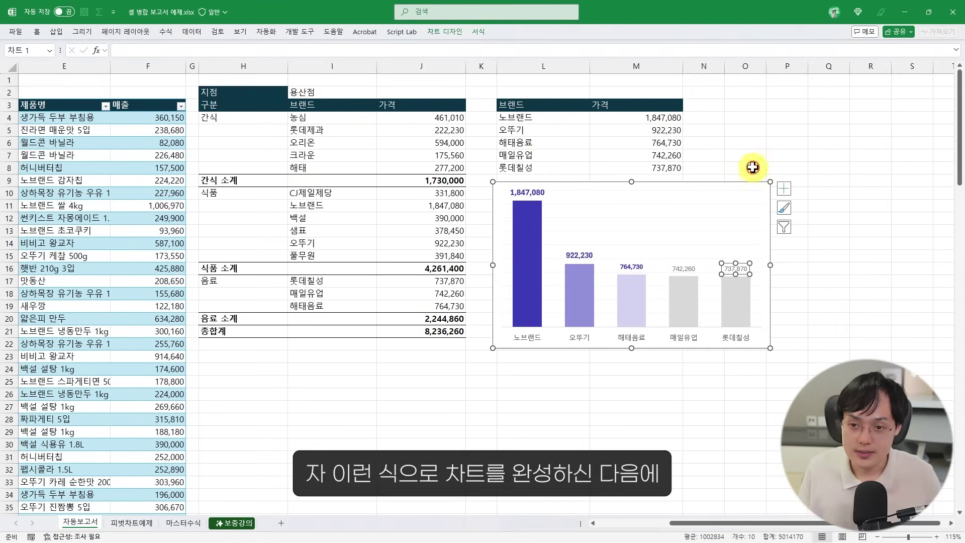
# Step: Nudge the chart slightly upward and switch the branch in I2 first to 여의도점 and finally to 구로점
pyautogui.click(686, 182)
pyautogui.click(636, 130)
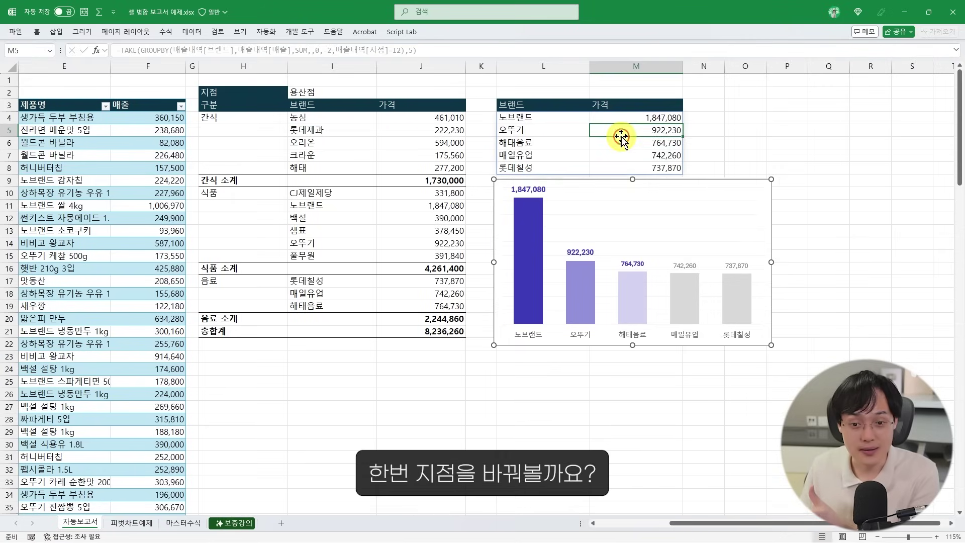
pyautogui.click(369, 94)
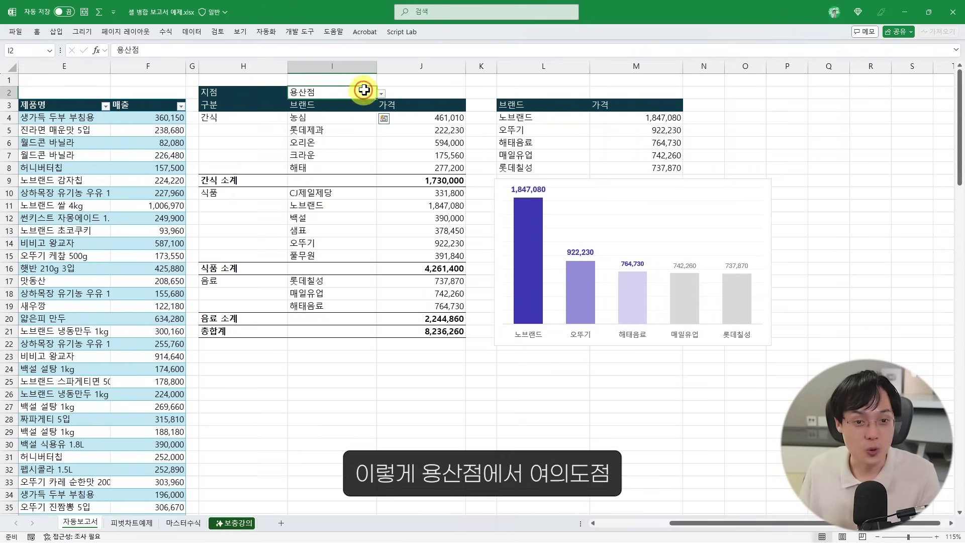
pyautogui.click(381, 94)
pyautogui.click(359, 105)
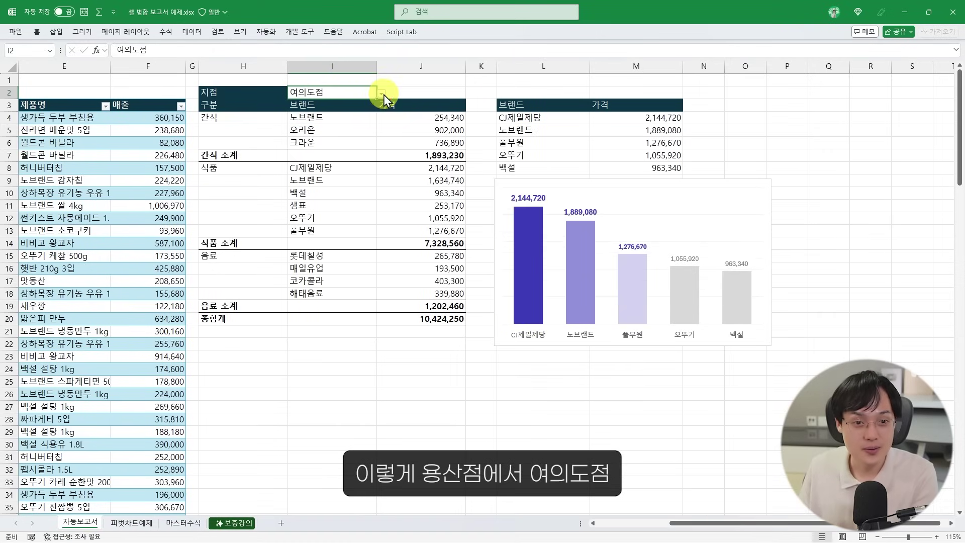
pyautogui.click(382, 94)
pyautogui.click(337, 130)
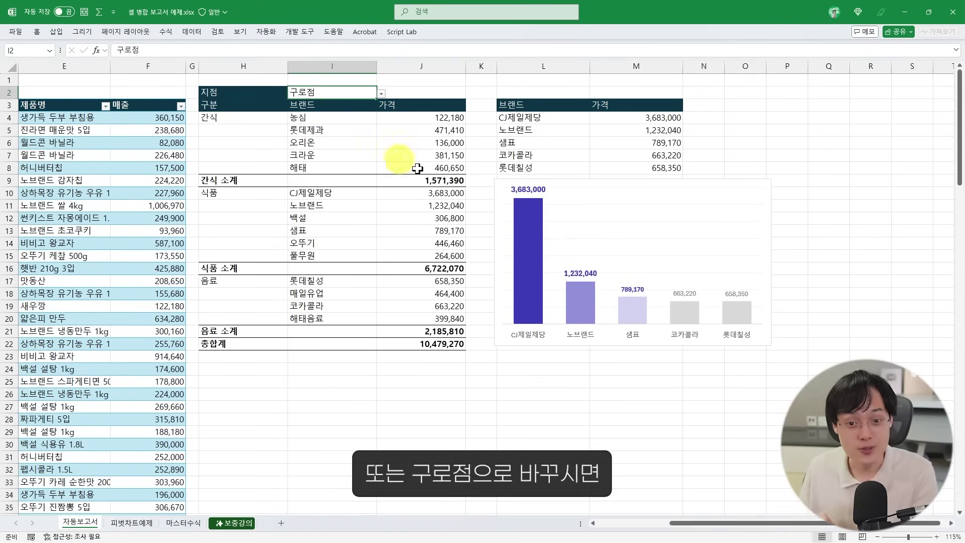
# Step: Move the chart up so it covers the brand summary table, and choose another branch in I2
pyautogui.click(536, 219)
pyautogui.click(640, 311)
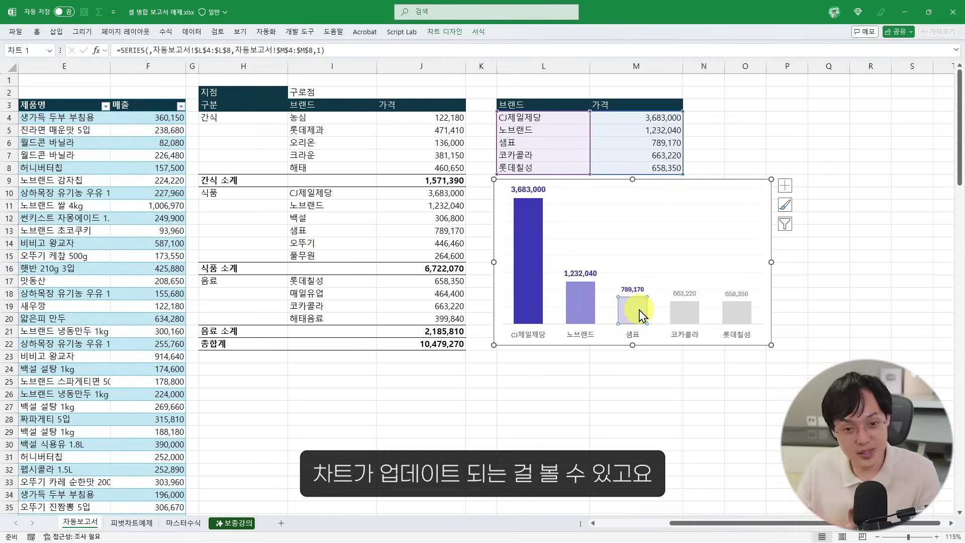
pyautogui.moveTo(585, 180); pyautogui.dragTo(582, 104)
pyautogui.click(295, 123)
pyautogui.click(357, 88)
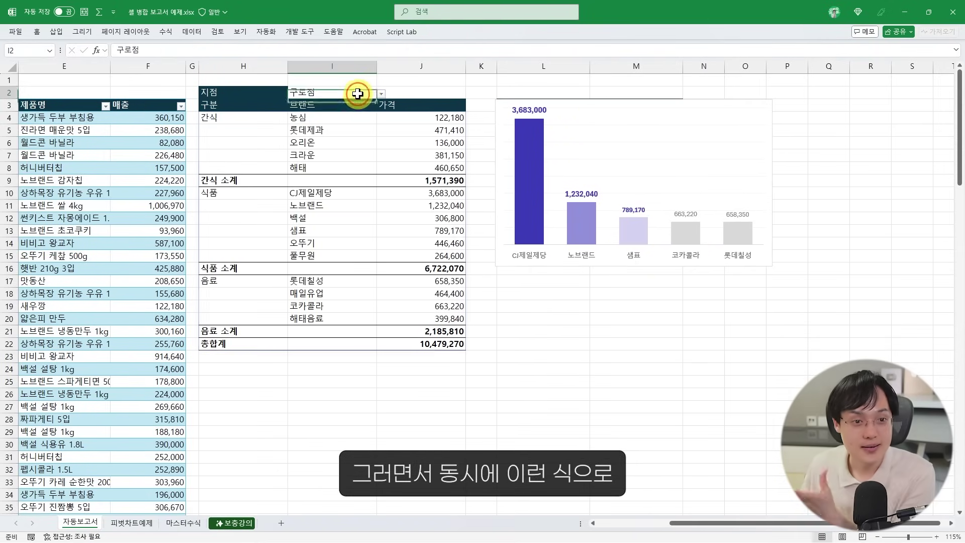
pyautogui.click(381, 93)
pyautogui.click(301, 105)
# Step: Apply the custom number format ;;; to the =B3=B2 conditional formatting rule for B3:B18 in the 제품명 column
pyautogui.moveTo(255, 123); pyautogui.dragTo(255, 153)
pyautogui.click(254, 153)
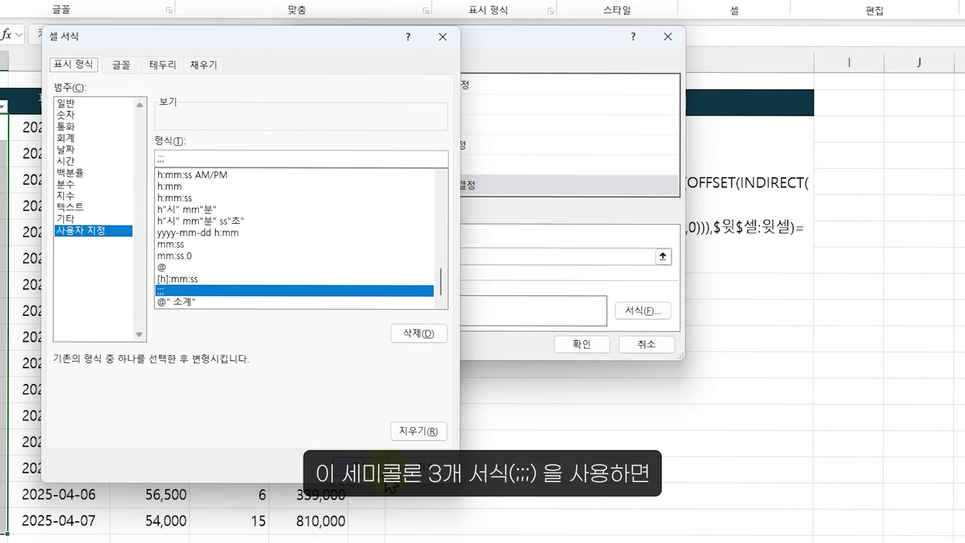
pyautogui.click(361, 462)
pyautogui.click(578, 345)
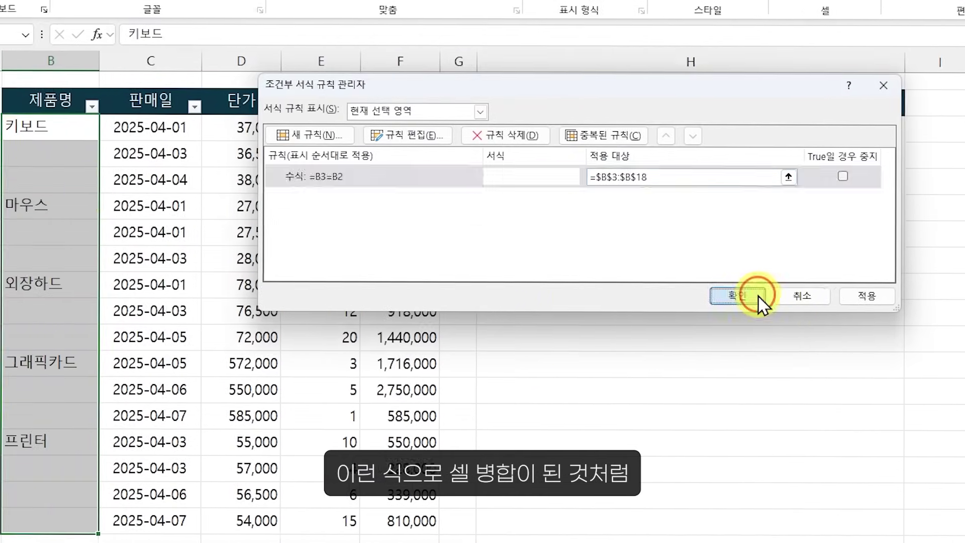
pyautogui.click(593, 261)
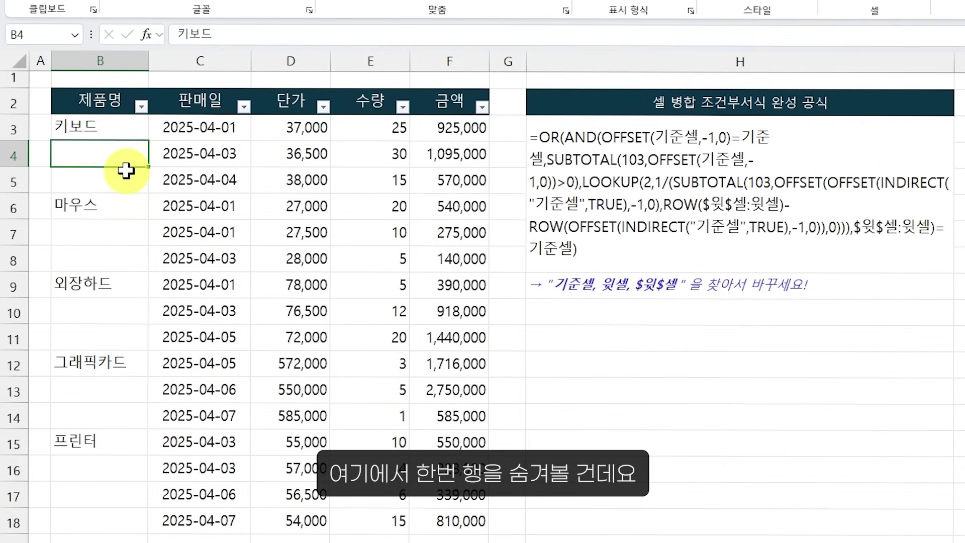
# Step: Hide row 6, the first 마우스 row, and row 9, the first 외장하드 row, in the product table
pyautogui.rightClick(7, 203)
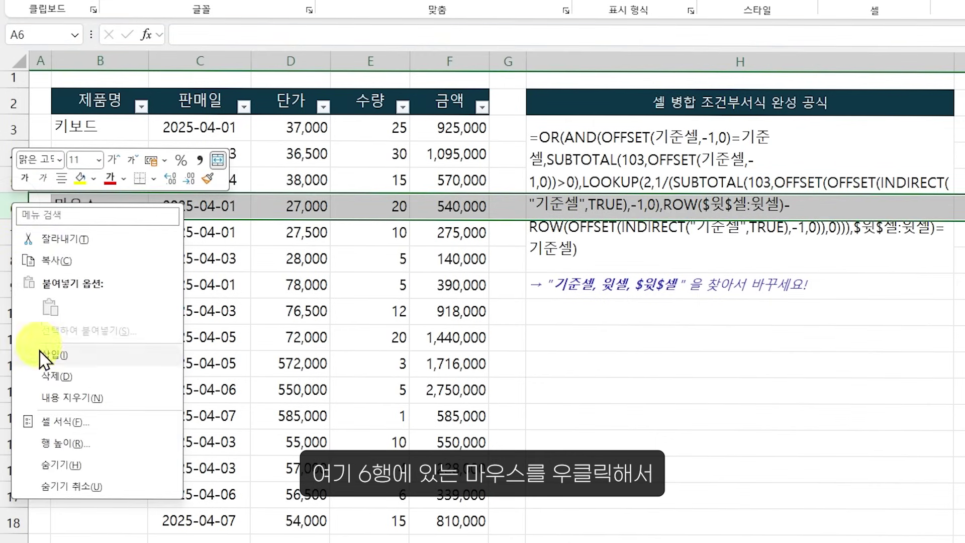
pyautogui.click(61, 469)
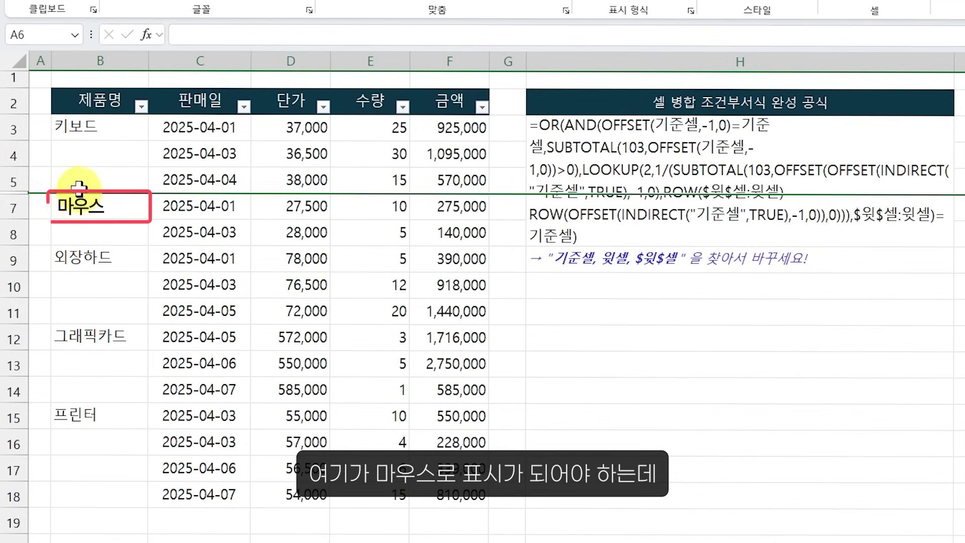
pyautogui.click(79, 203)
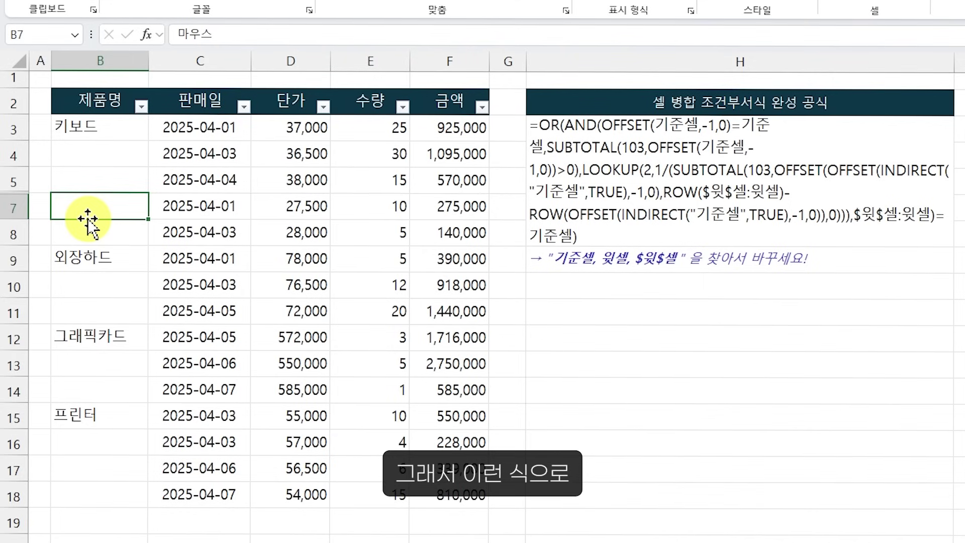
pyautogui.click(22, 261)
pyautogui.rightClick(22, 261)
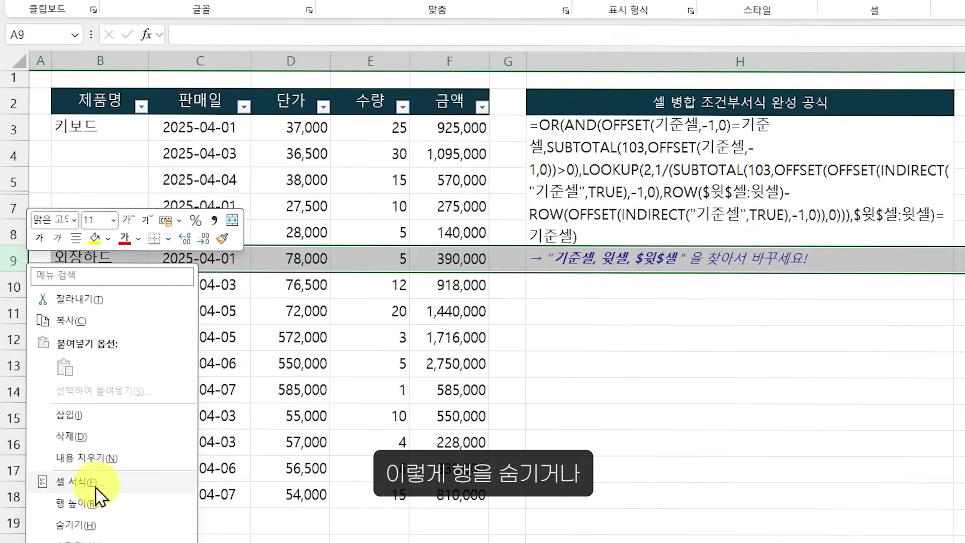
pyautogui.click(75, 523)
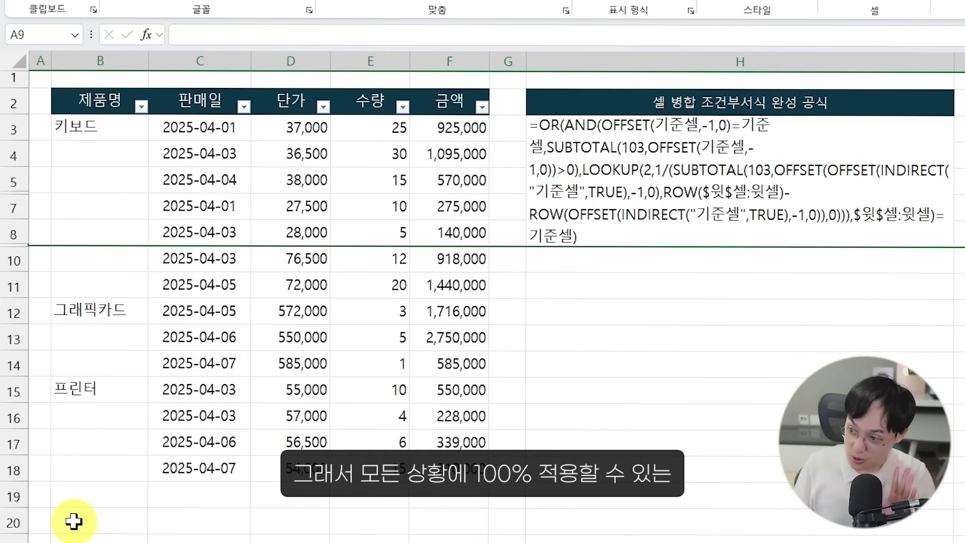
# Step: Copy the full master merge formula text from cell H3 and paste it into the blank Notepad document
pyautogui.click(681, 201)
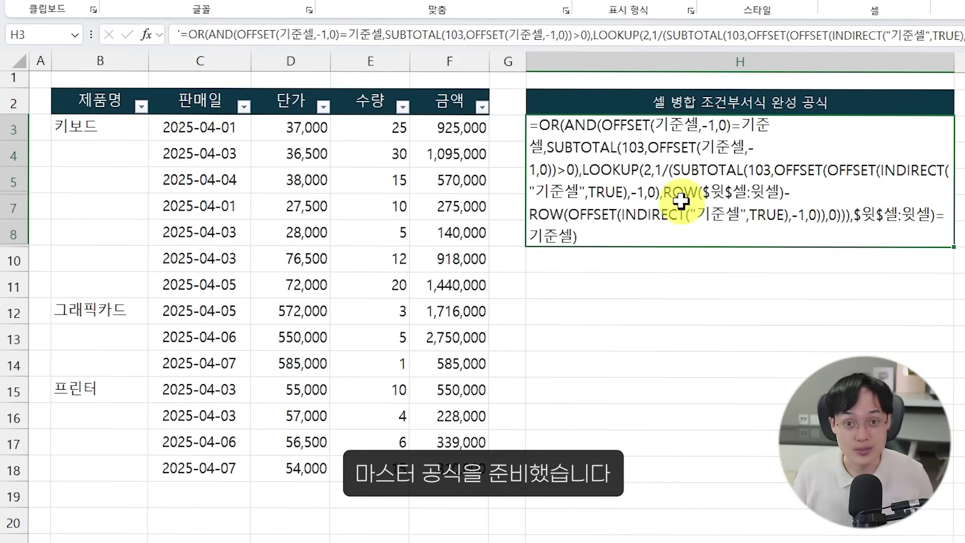
pyautogui.doubleClick(614, 191)
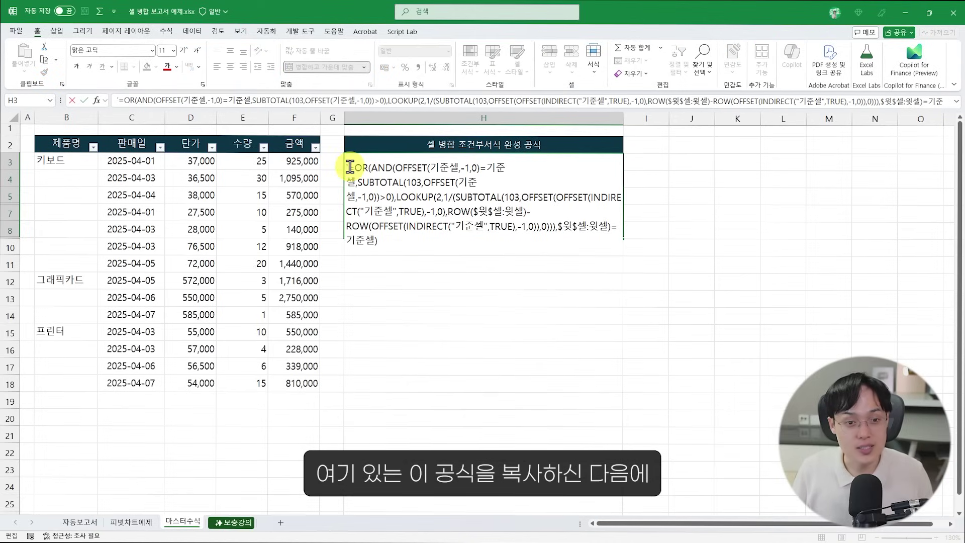
pyautogui.moveTo(537, 136); pyautogui.dragTo(579, 191)
pyautogui.moveTo(379, 203); pyautogui.dragTo(398, 241)
pyautogui.hotkey('ctrl', 'c')
pyautogui.press('Tab')
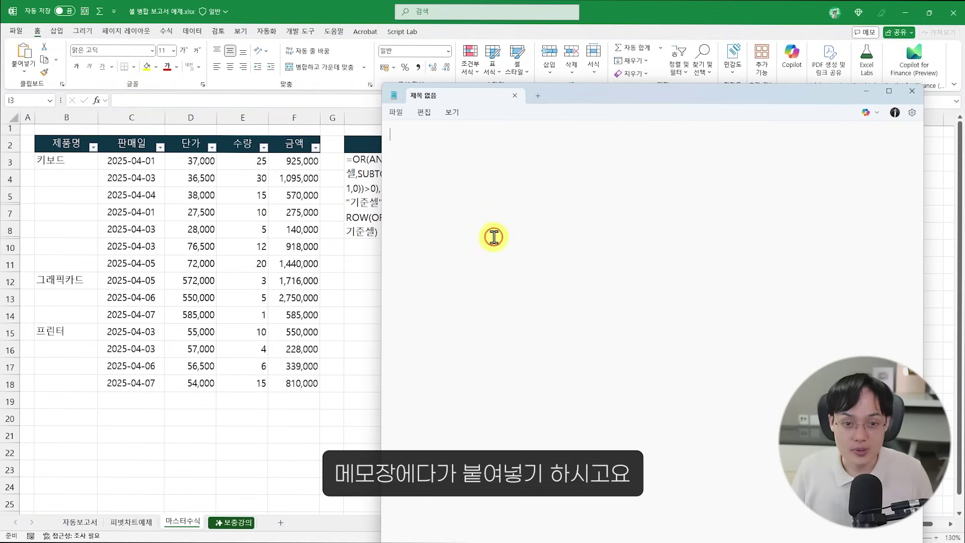
pyautogui.hotkey('ctrl', 'v')
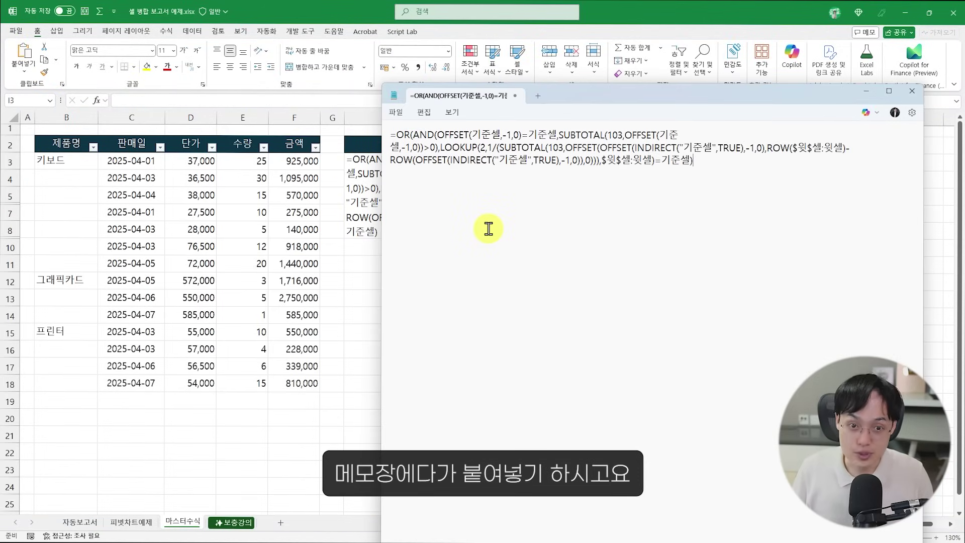
# Step: Replace every 기준셀 with B3 in the pasted Notepad formula
pyautogui.doubleClick(475, 135)
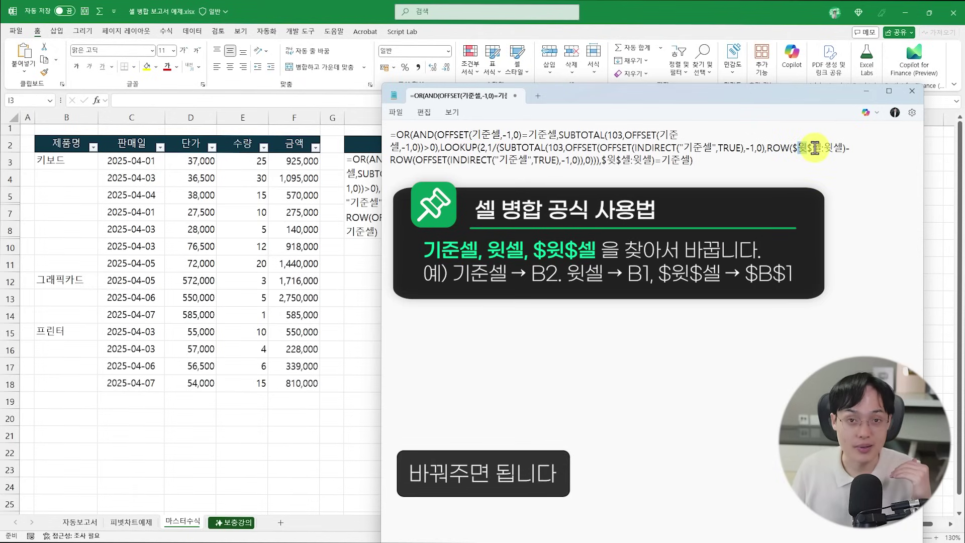
pyautogui.click(56, 159)
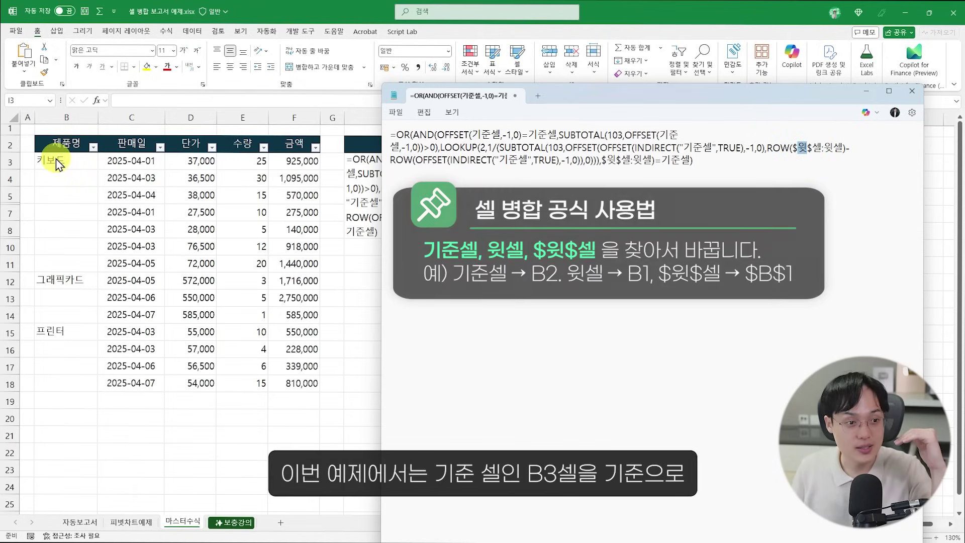
pyautogui.moveTo(55, 159); pyautogui.dragTo(52, 401)
pyautogui.hotkey('alt', 'Tab')
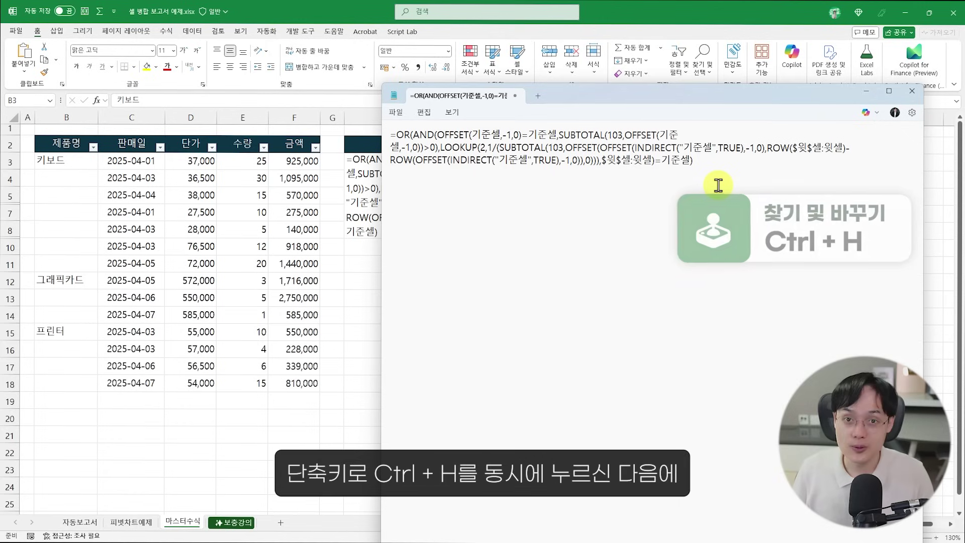
pyautogui.hotkey('ctrl', 'h')
pyautogui.write('깆')
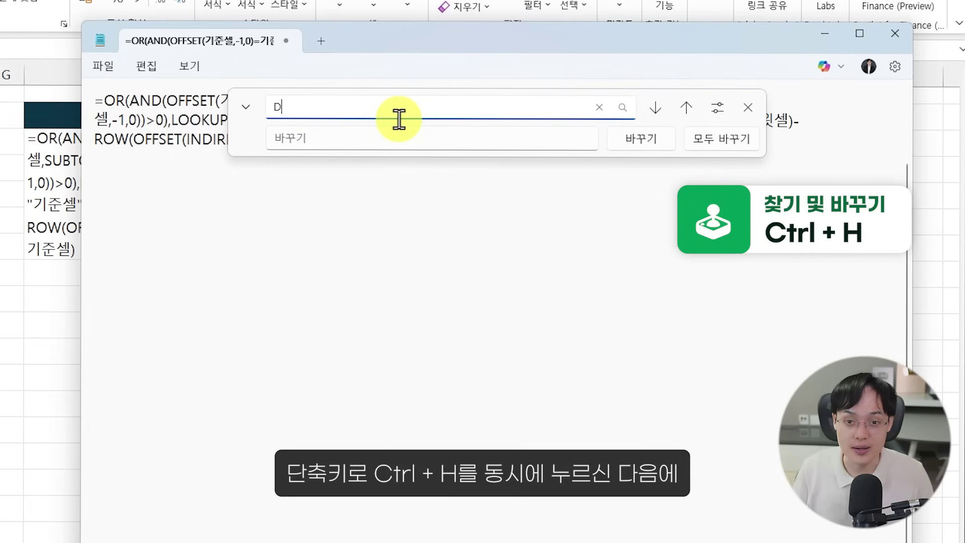
pyautogui.write('준셀')
pyautogui.click(389, 138)
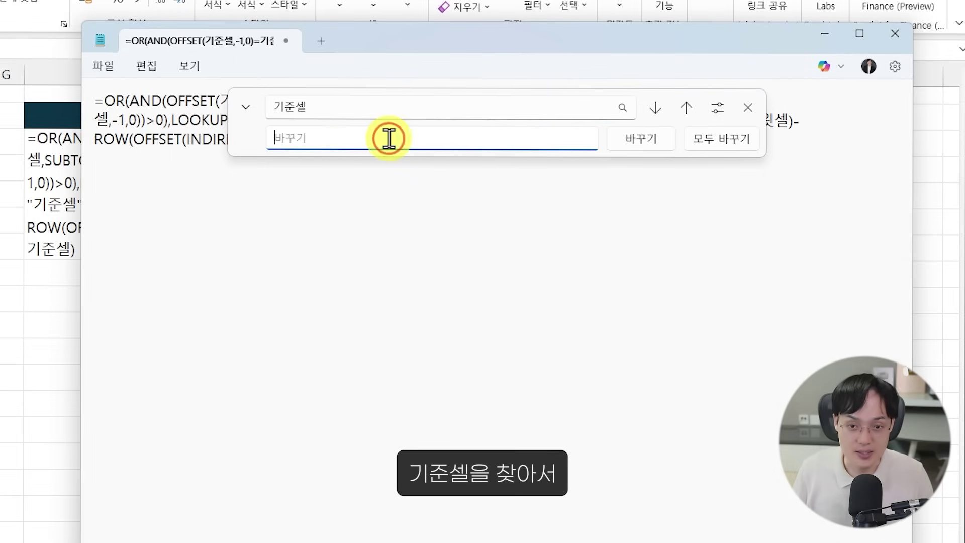
pyautogui.write('B3')
pyautogui.click(711, 134)
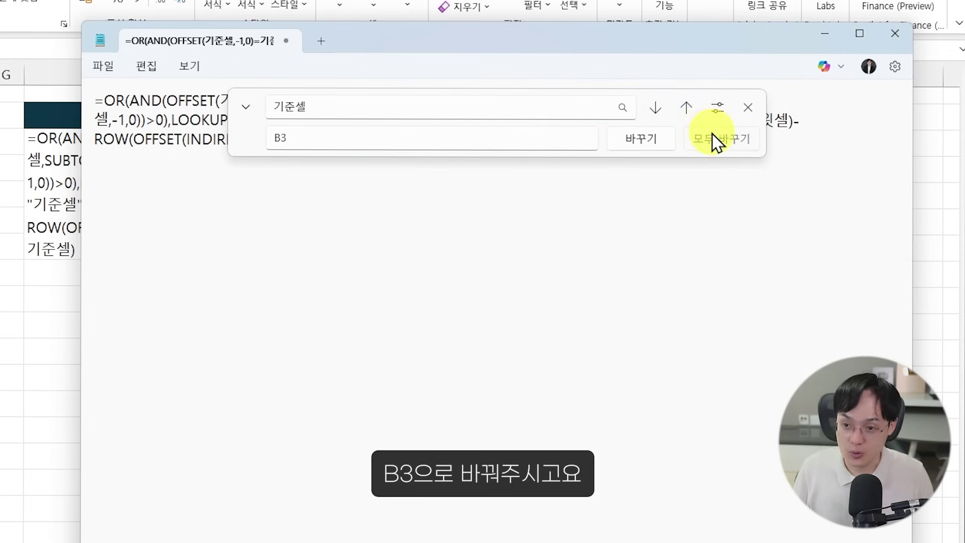
# Step: Replace every 윗셀 with B2 in the formula
pyautogui.doubleClick(399, 106)
pyautogui.press('BackSpace')
pyautogui.write('윗')
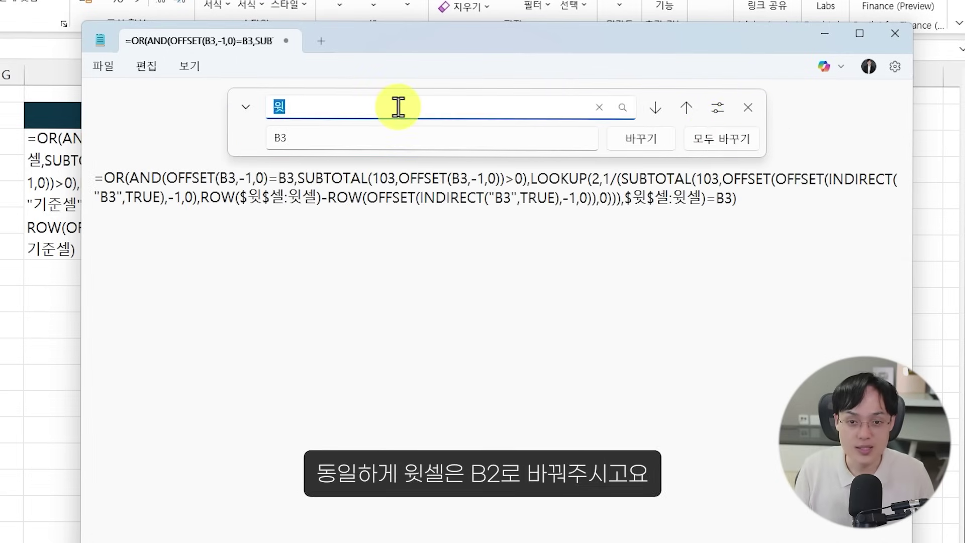
pyautogui.write('셀')
pyautogui.press('Tab')
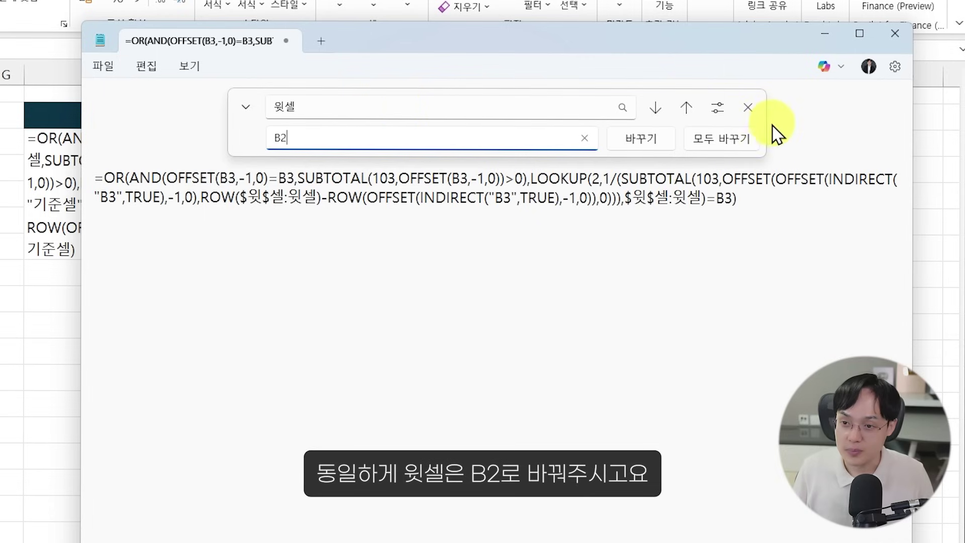
pyautogui.click(722, 139)
# Step: Replace every $윗$셀 with $B$2 in the formula and close find and replace
pyautogui.doubleClick(420, 107)
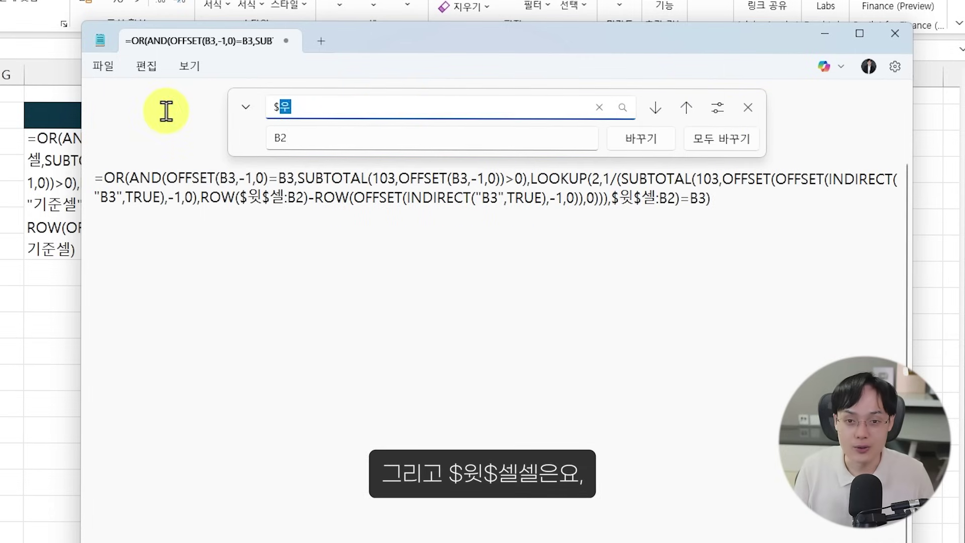
pyautogui.write('$윗$셀')
pyautogui.press('Tab')
pyautogui.press('BackSpace')
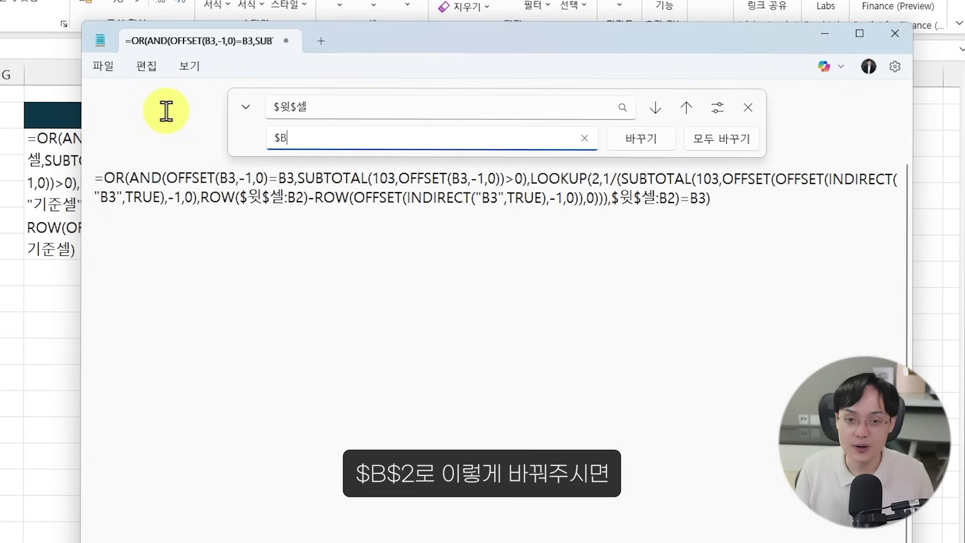
pyautogui.write('2')
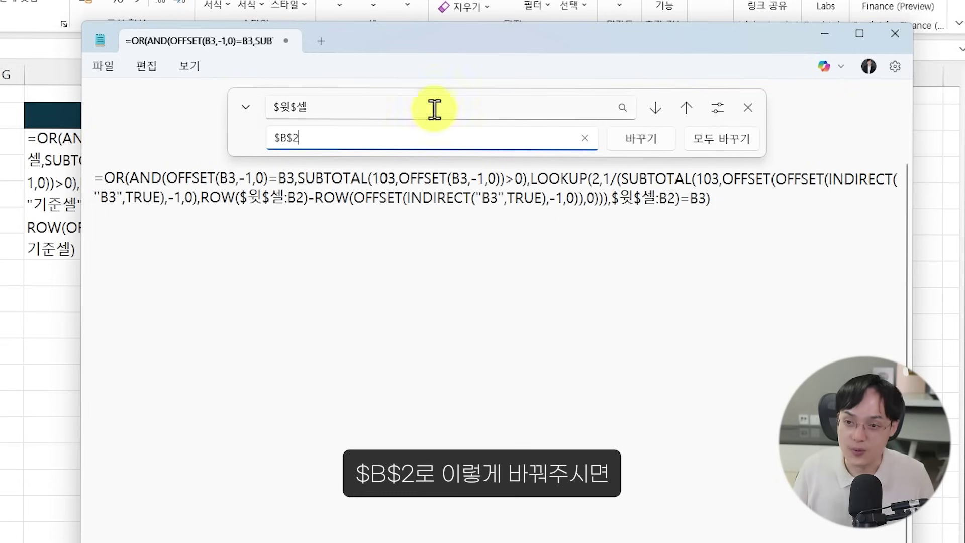
pyautogui.click(710, 141)
pyautogui.click(748, 107)
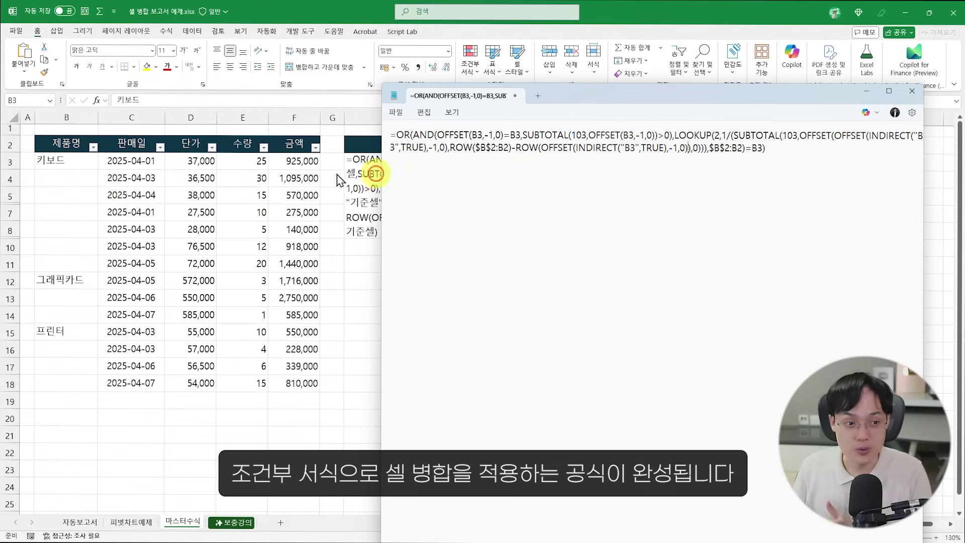
# Step: Copy the whole adapted formula and switch back to the Excel workbook
pyautogui.click(636, 190)
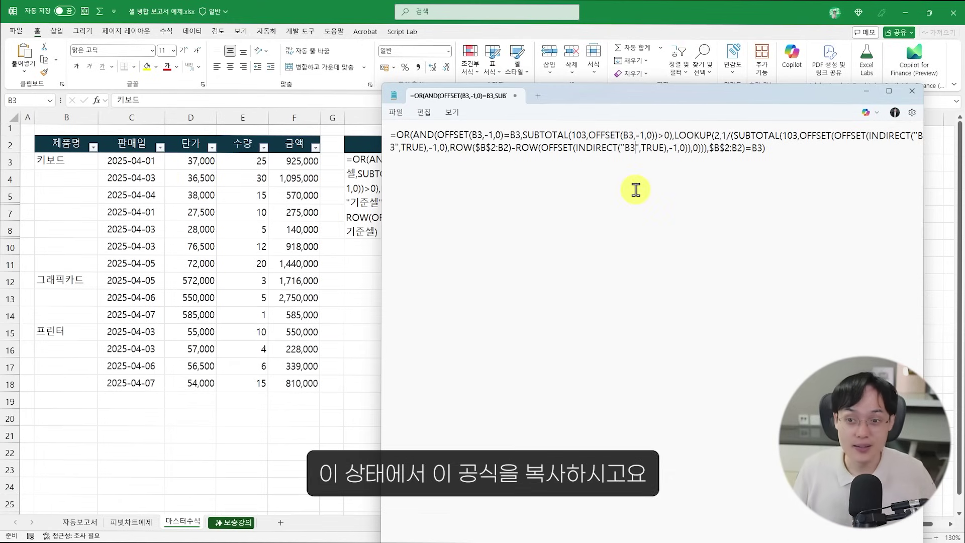
pyautogui.moveTo(791, 164); pyautogui.dragTo(305, 89)
pyautogui.hotkey('alt', 'Tab')
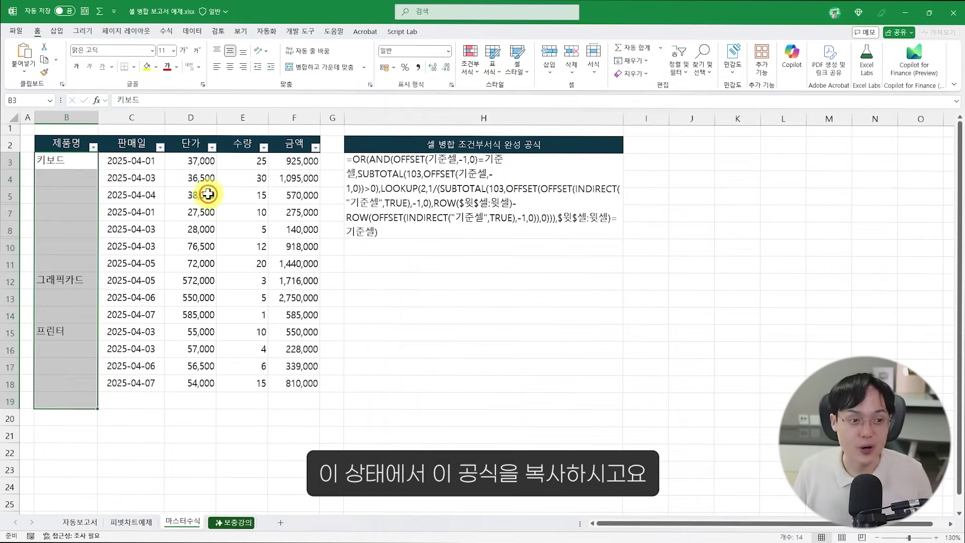
# Step: Select the 제품명 cells from B3 down and replace the =B3=B2 conditional formatting rule's formula with the copied merge formula
pyautogui.moveTo(75, 159); pyautogui.dragTo(84, 432)
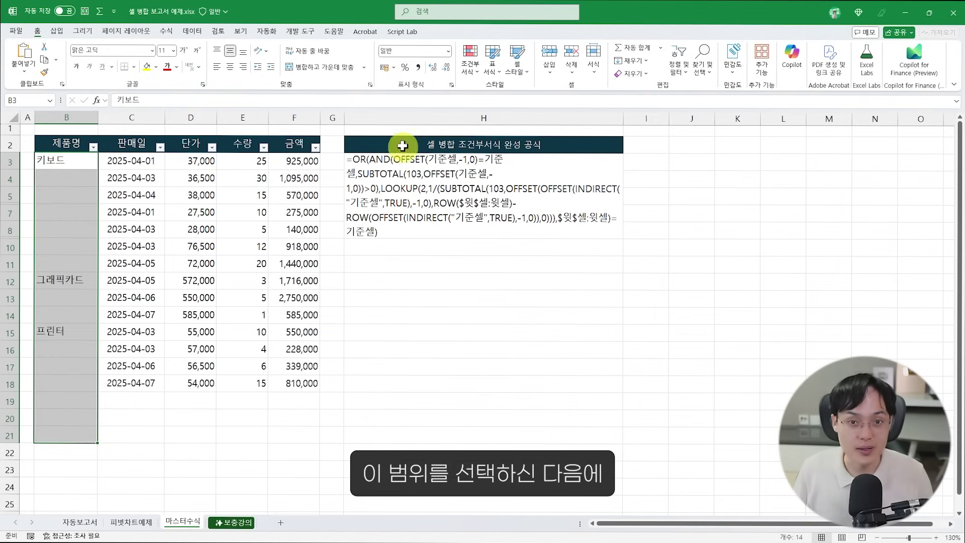
pyautogui.click(471, 65)
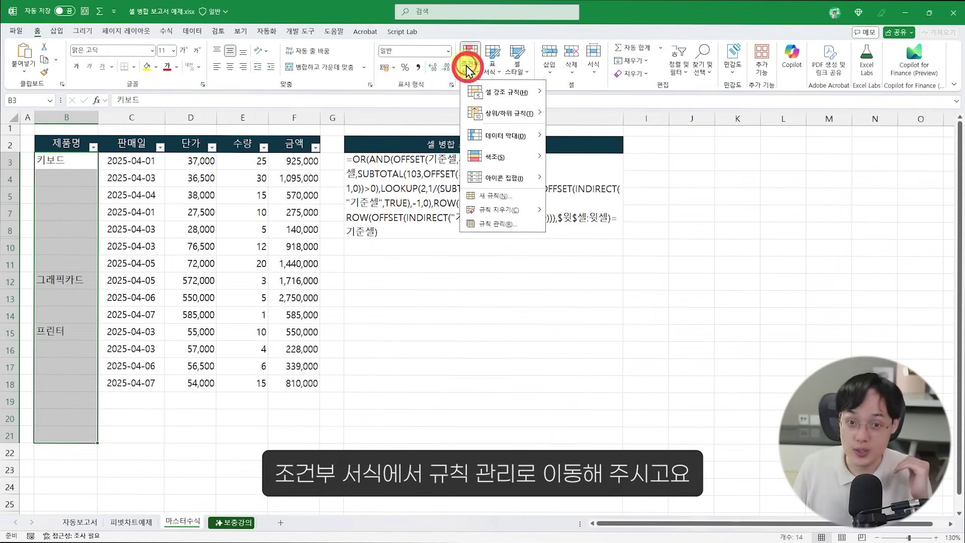
pyautogui.click(508, 228)
pyautogui.click(269, 194)
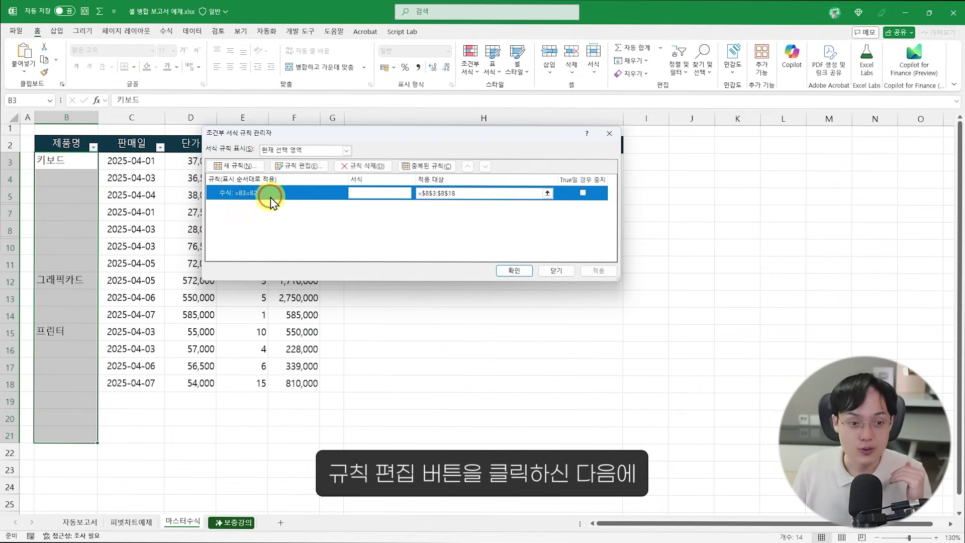
pyautogui.click(298, 168)
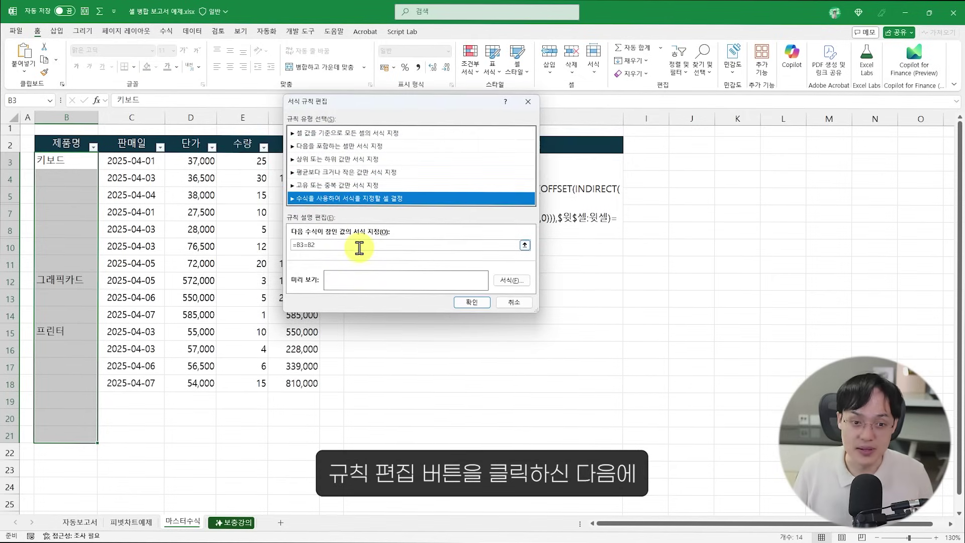
pyautogui.moveTo(358, 245); pyautogui.dragTo(251, 239)
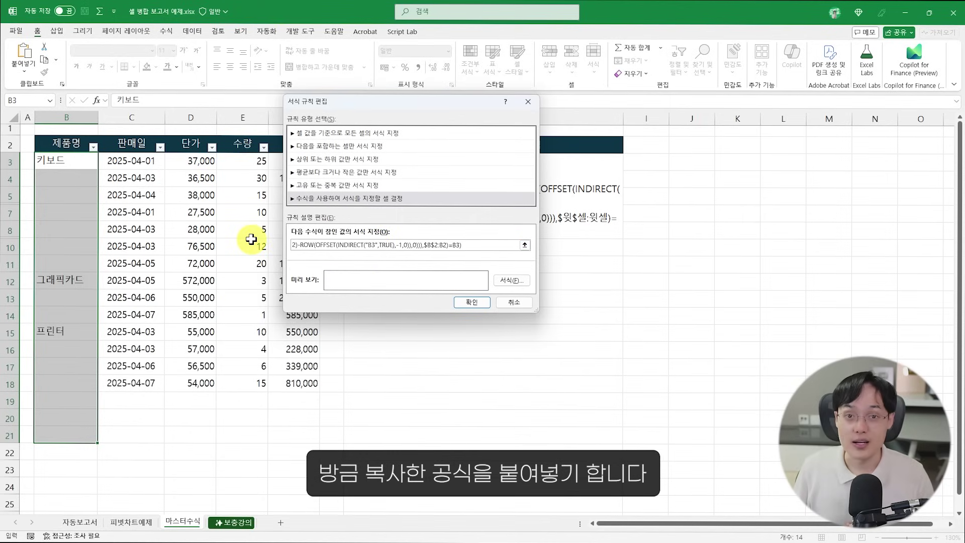
pyautogui.click(464, 301)
pyautogui.click(588, 272)
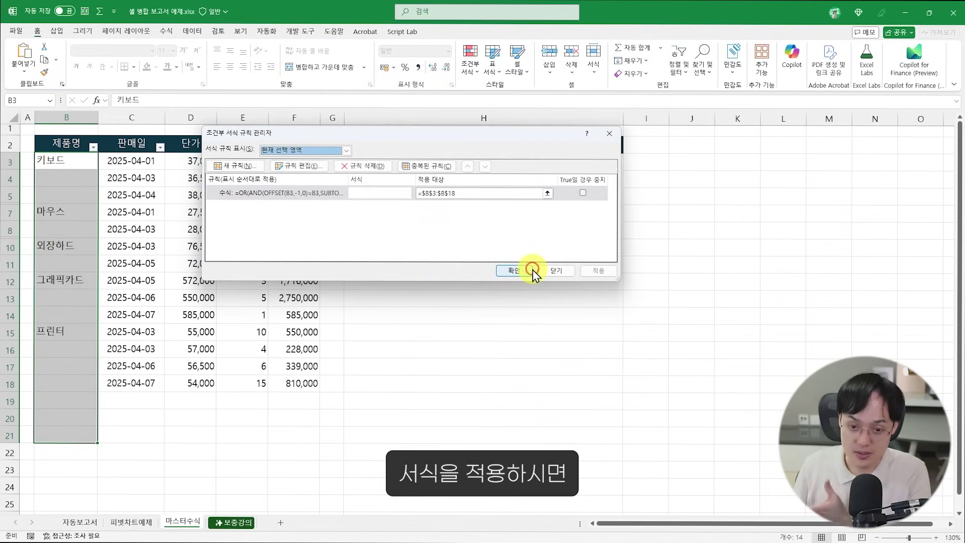
pyautogui.click(533, 270)
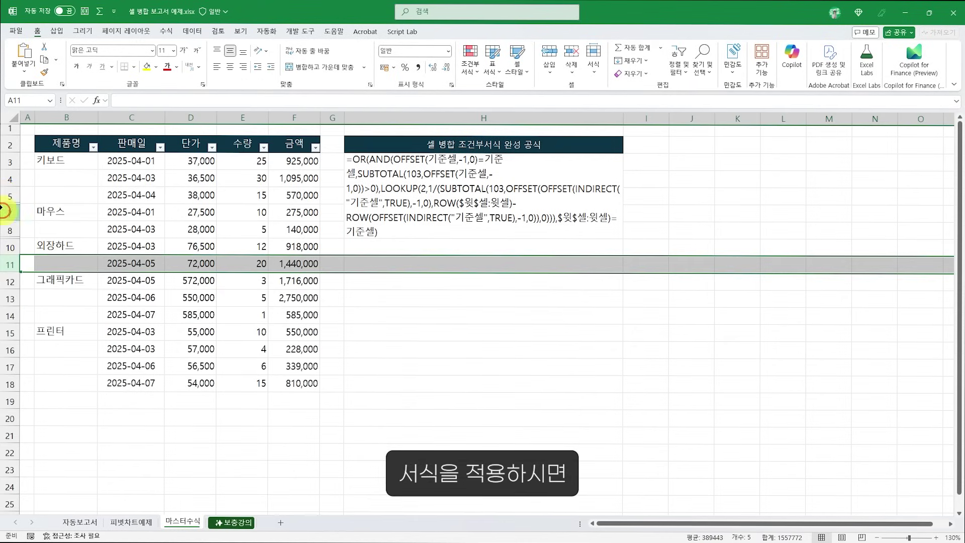
# Step: Unhide the hidden rows between rows 5 and 10 and check the 마우스 cells in the 제품명 column
pyautogui.moveTo(7, 209); pyautogui.dragTo(6, 248)
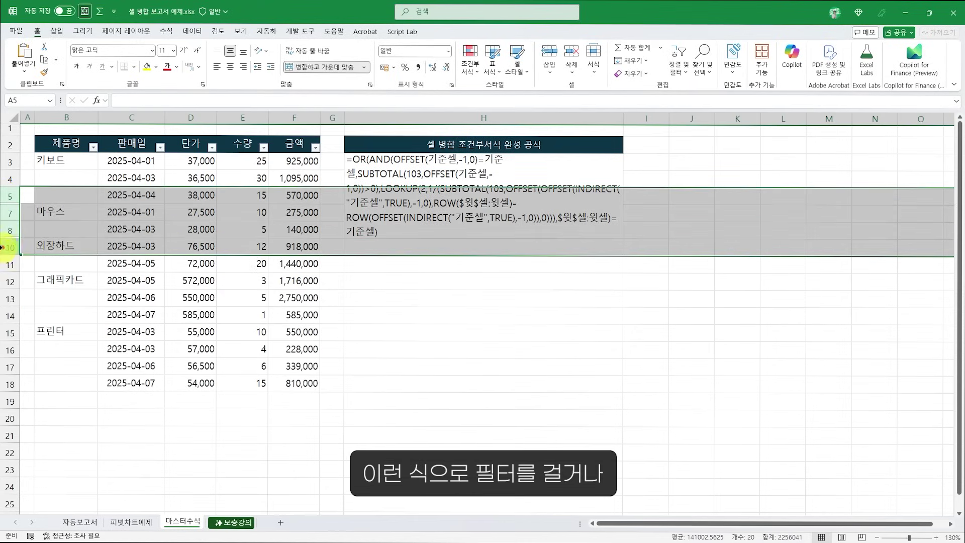
pyautogui.rightClick(5, 249)
pyautogui.click(51, 431)
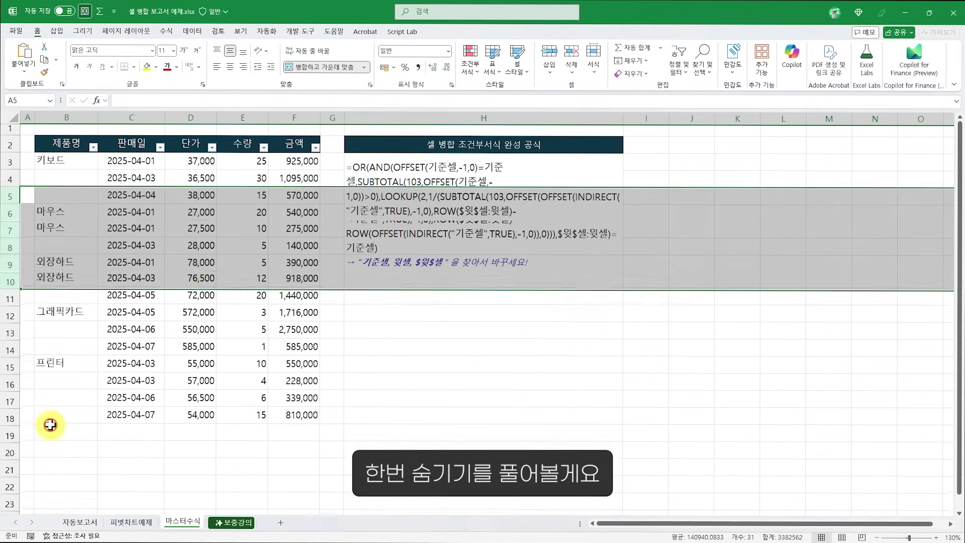
pyautogui.click(70, 298)
pyautogui.moveTo(68, 176); pyautogui.dragTo(69, 192)
pyautogui.click(66, 213)
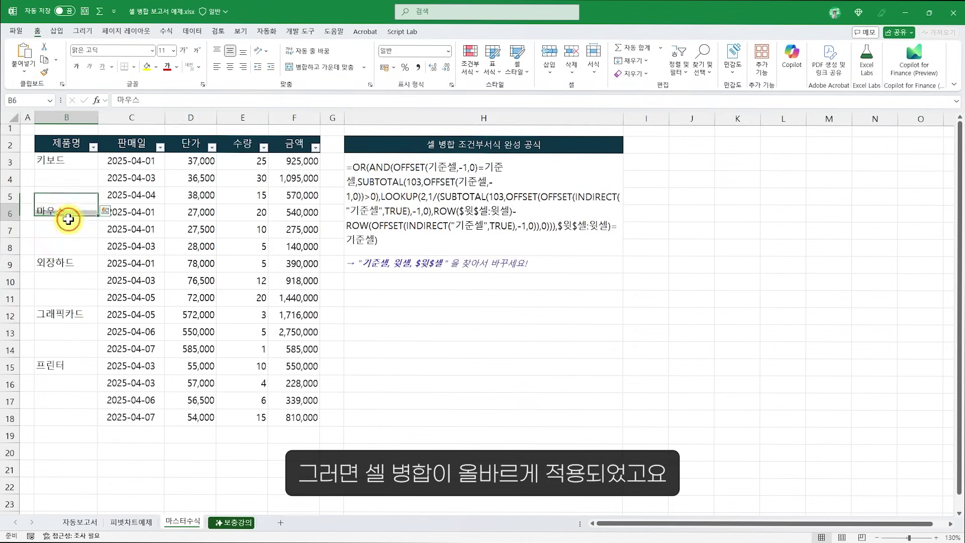
pyautogui.click(67, 229)
# Step: Hide rows 6, 9 and 12 one at a time to test the 제품명 merge formatting
pyautogui.click(6, 213)
pyautogui.rightClick(6, 213)
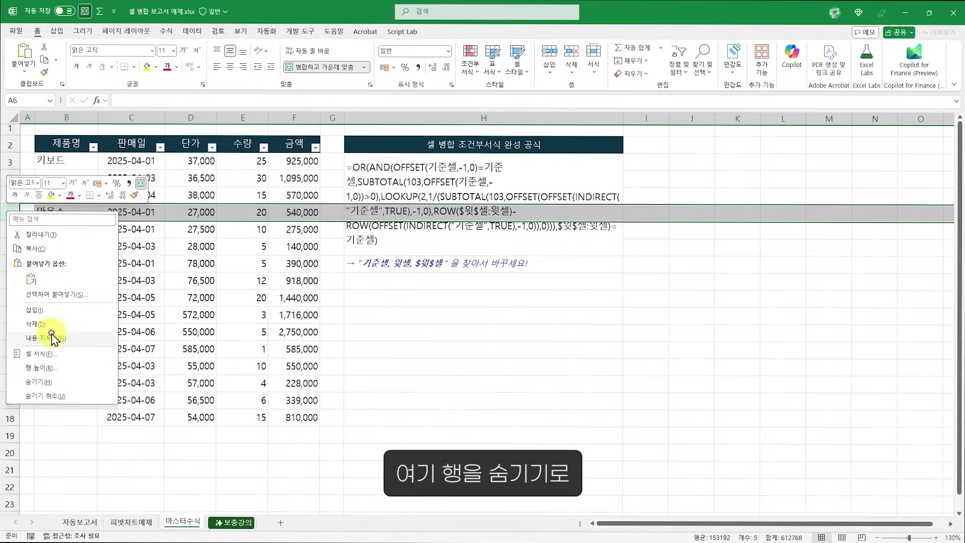
pyautogui.click(51, 382)
pyautogui.rightClick(6, 246)
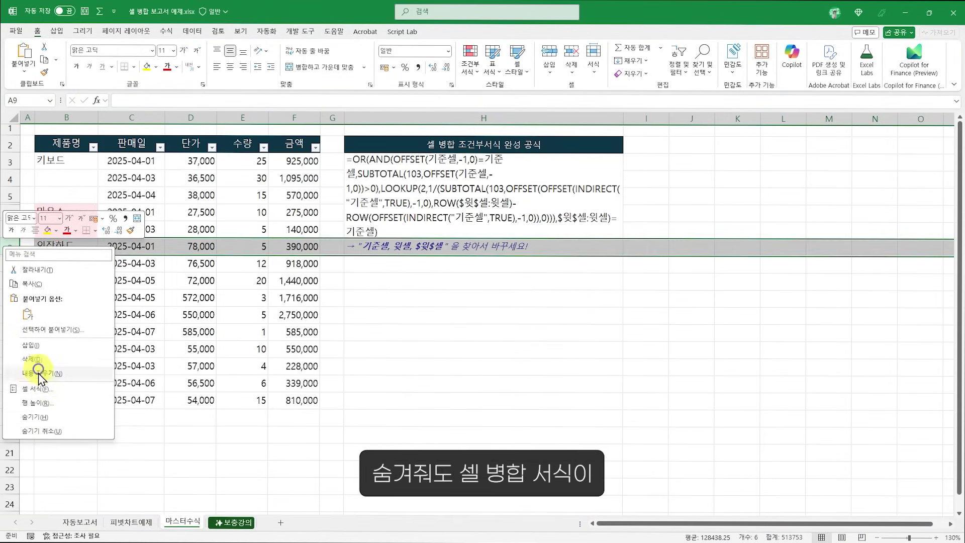
pyautogui.click(39, 414)
pyautogui.rightClick(6, 281)
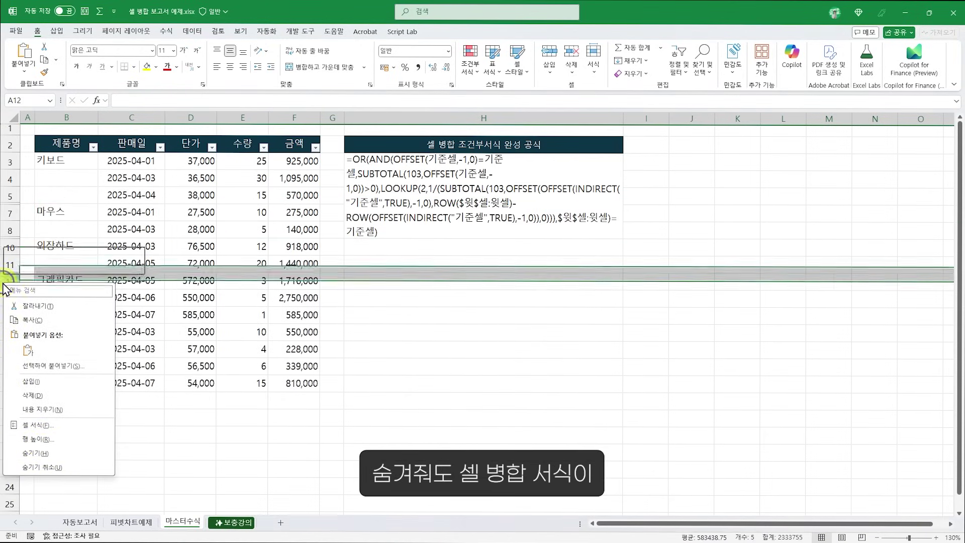
pyautogui.click(46, 453)
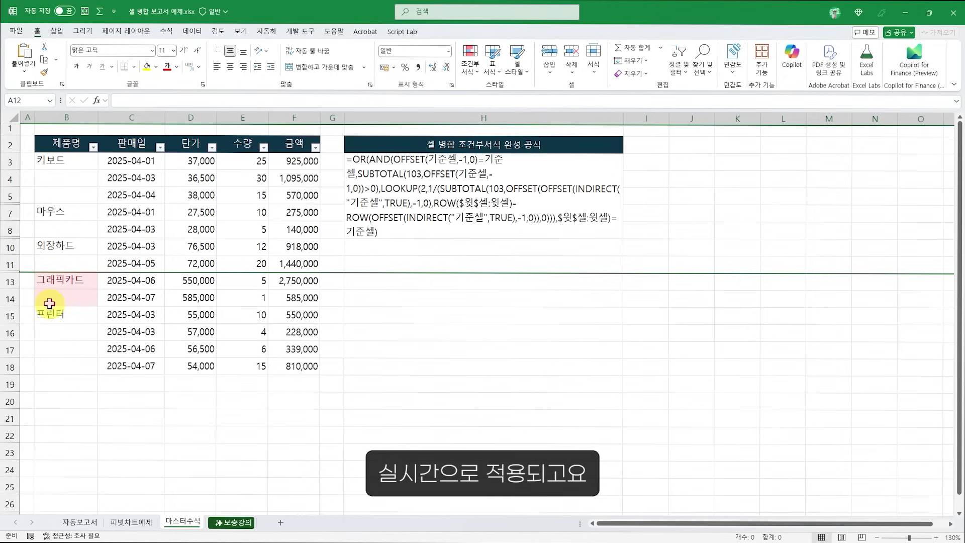
# Step: Undo the hiding of rows 12, 9 and 6
pyautogui.hotkey('ctrl', 'z')
pyautogui.hotkey('ctrl', 'z')
pyautogui.hotkey('ctrl', 'z')
# Step: Change the product name in B5 to 마우스
pyautogui.click(71, 195)
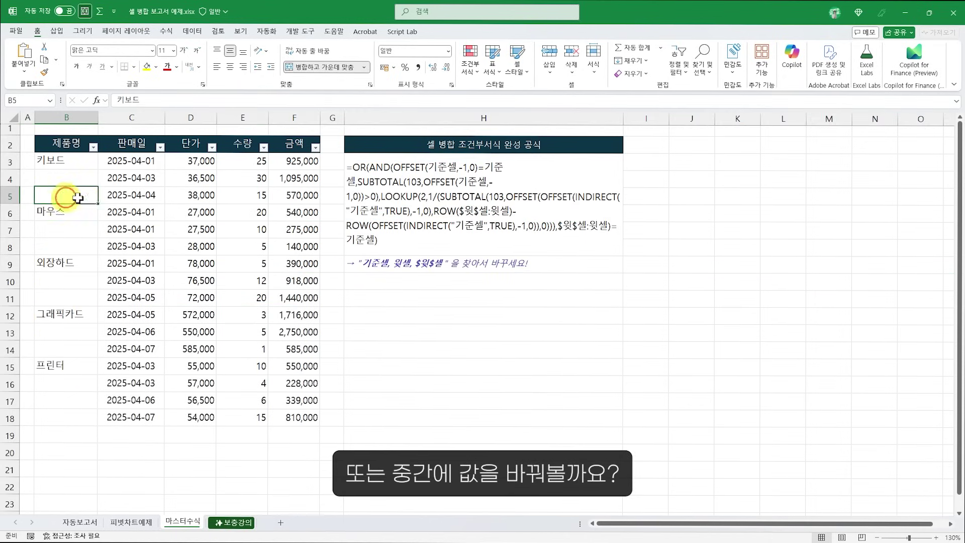
pyautogui.write('DA')
pyautogui.press('BackSpace')
pyautogui.press('BackSpace')
pyautogui.write('마우스')
pyautogui.press('Return')
pyautogui.press('Return')
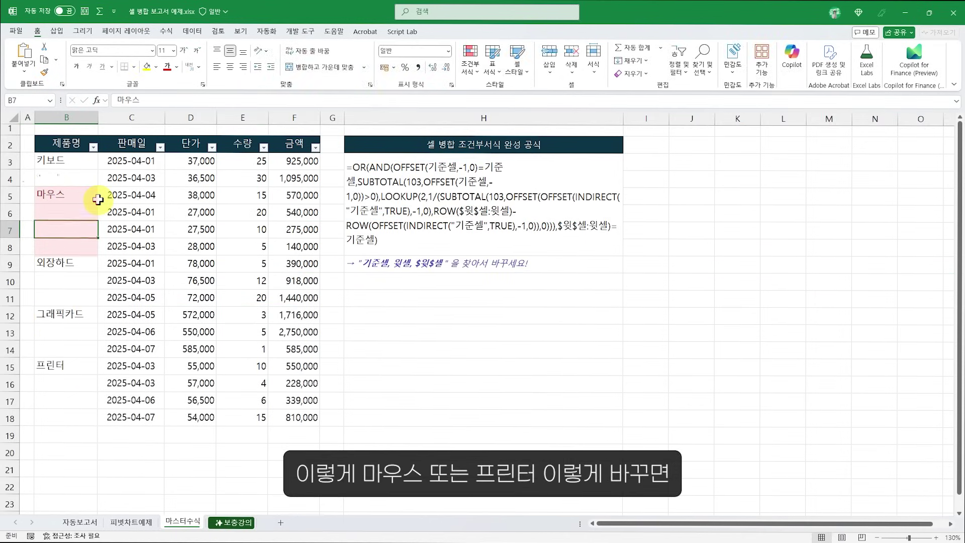
# Step: Enter 프린터 in B7, 마우스 in B8 and 그래픽카드 in B11, and select the completed merge formula in H3
pyautogui.write('프린터')
pyautogui.press('Return')
pyautogui.write('마우스')
pyautogui.press('Return')
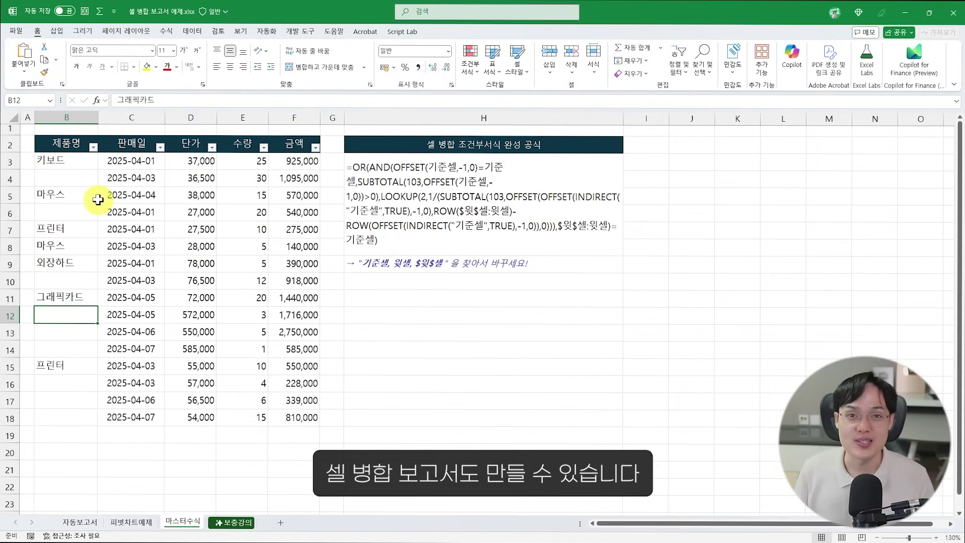
pyautogui.click(382, 226)
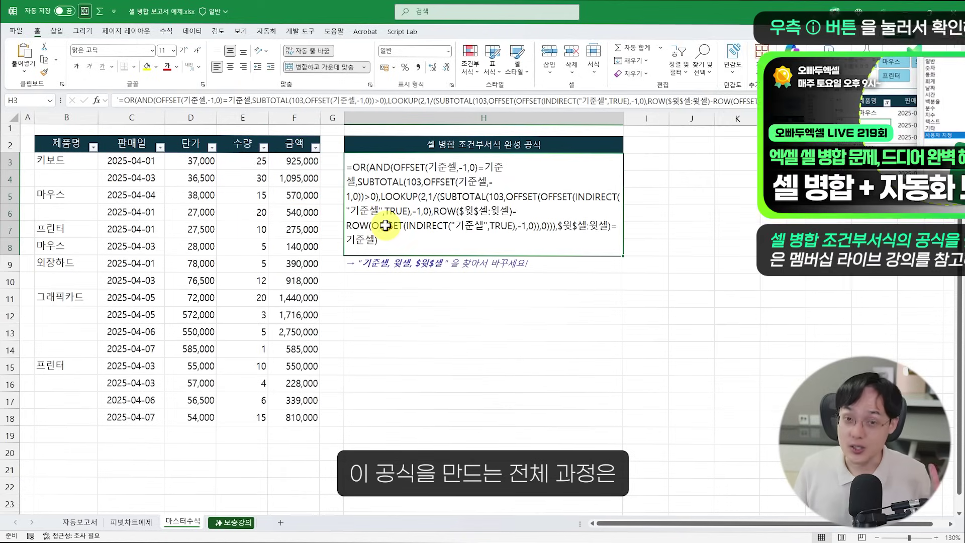